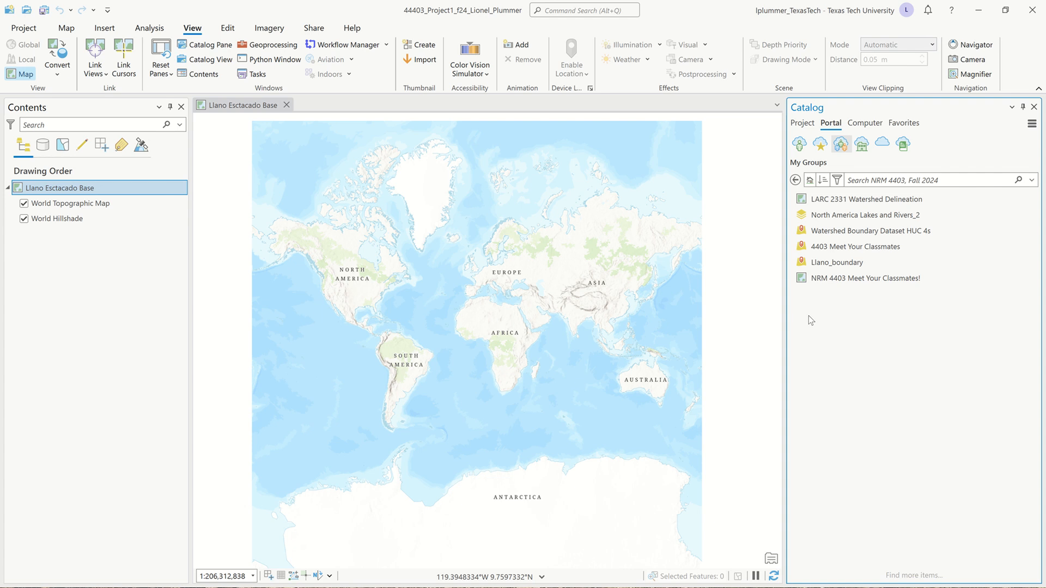
# Add the Llano_boundary feature layer from the NRM 4403, Fall 2024 portal group to the Llano Esctacado Base map
pyautogui.click(808, 125)
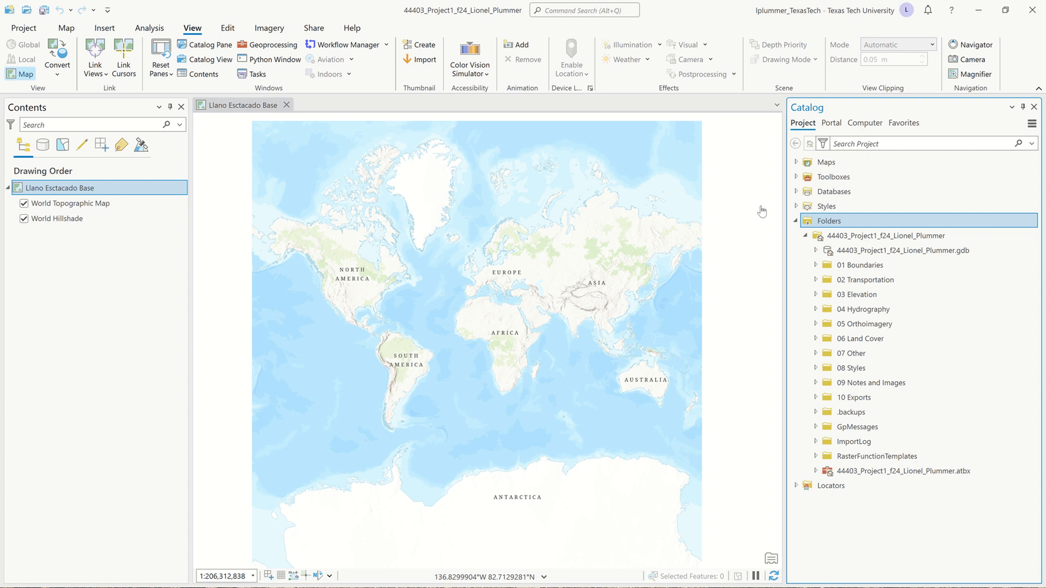
pyautogui.click(797, 222)
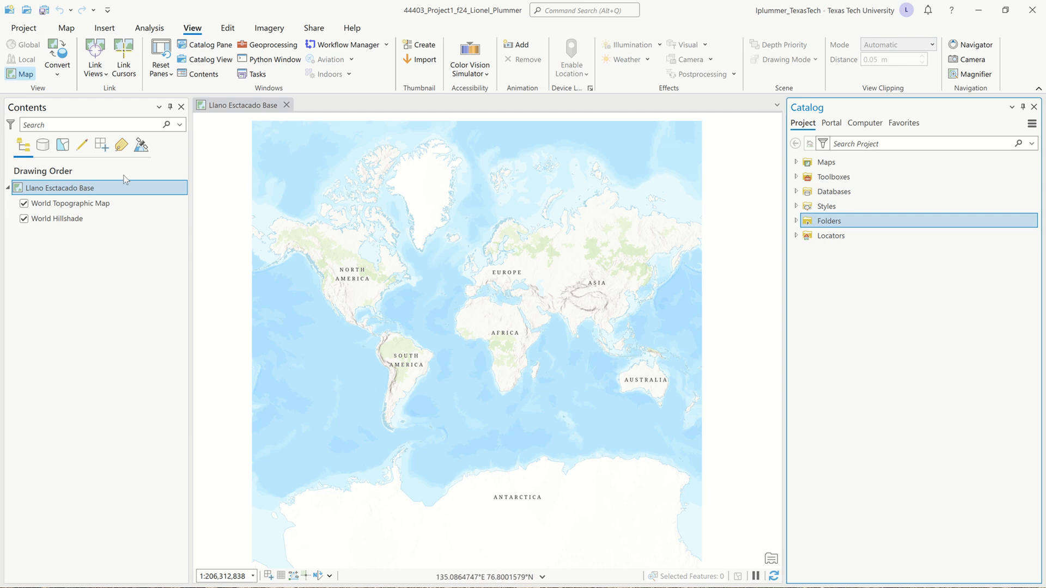
pyautogui.click(834, 125)
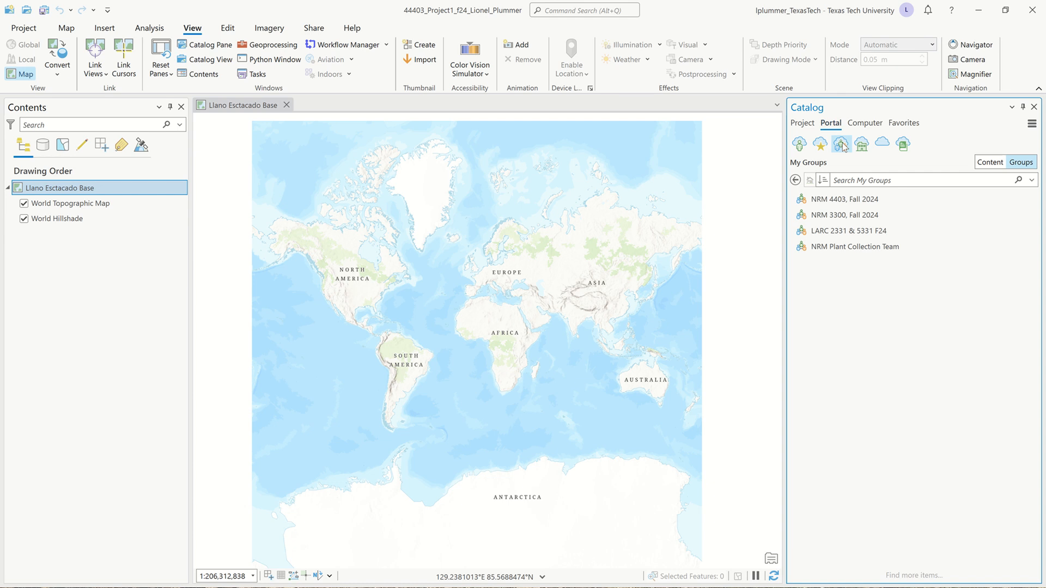
pyautogui.moveTo(908, 216)
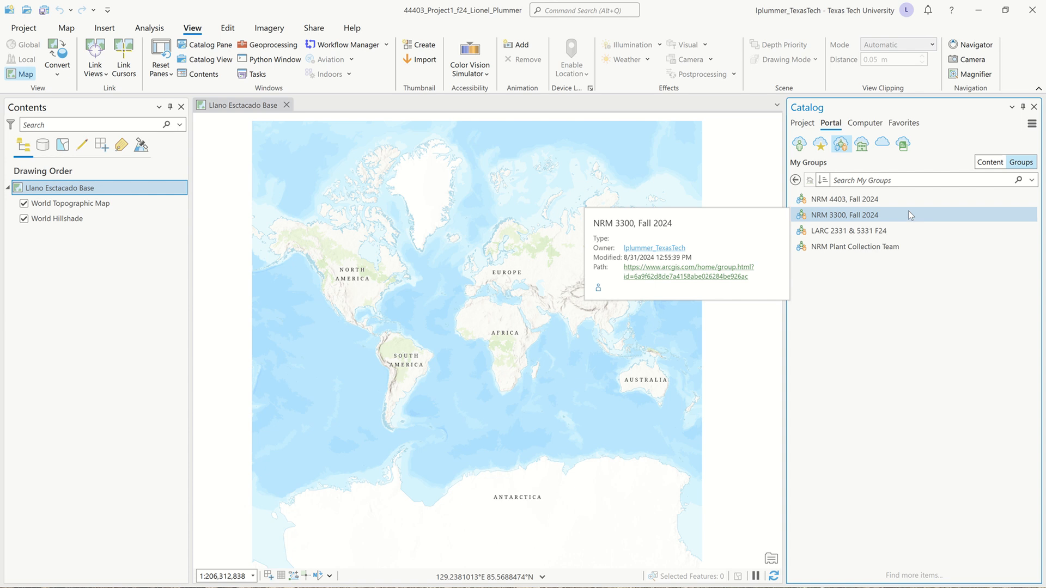
pyautogui.moveTo(856, 202)
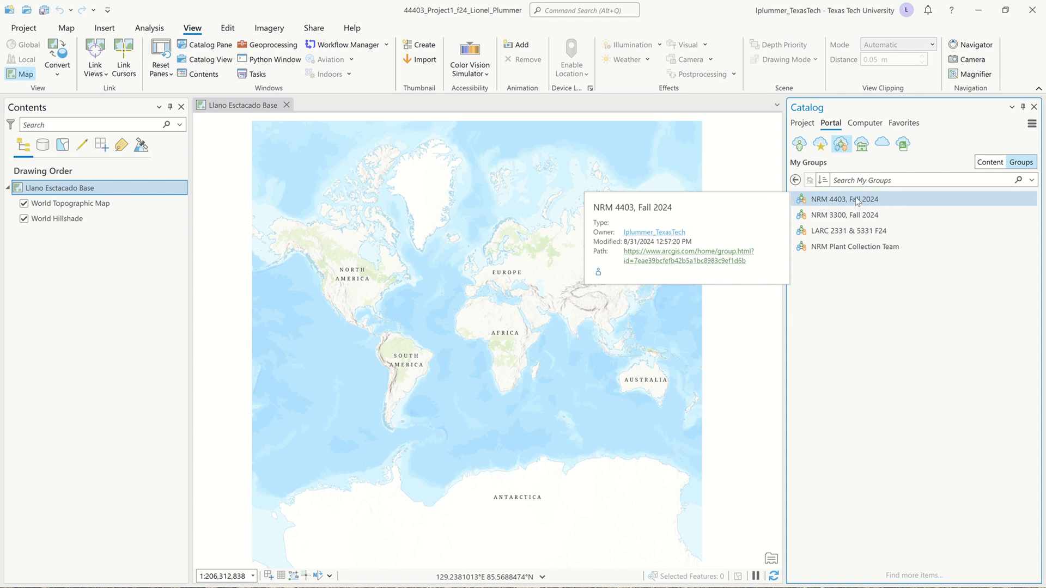
pyautogui.click(857, 202)
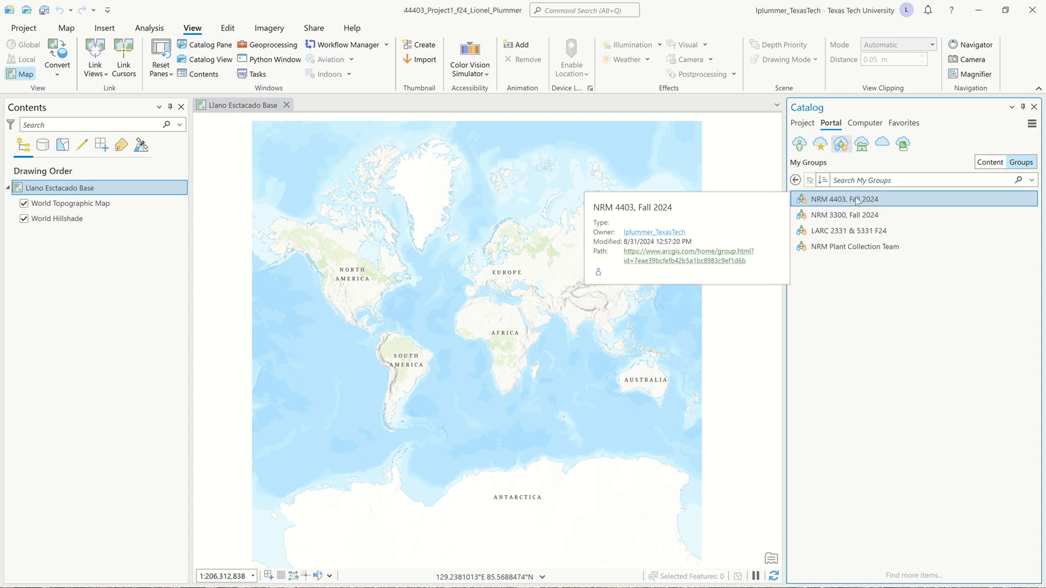
pyautogui.doubleClick(805, 202)
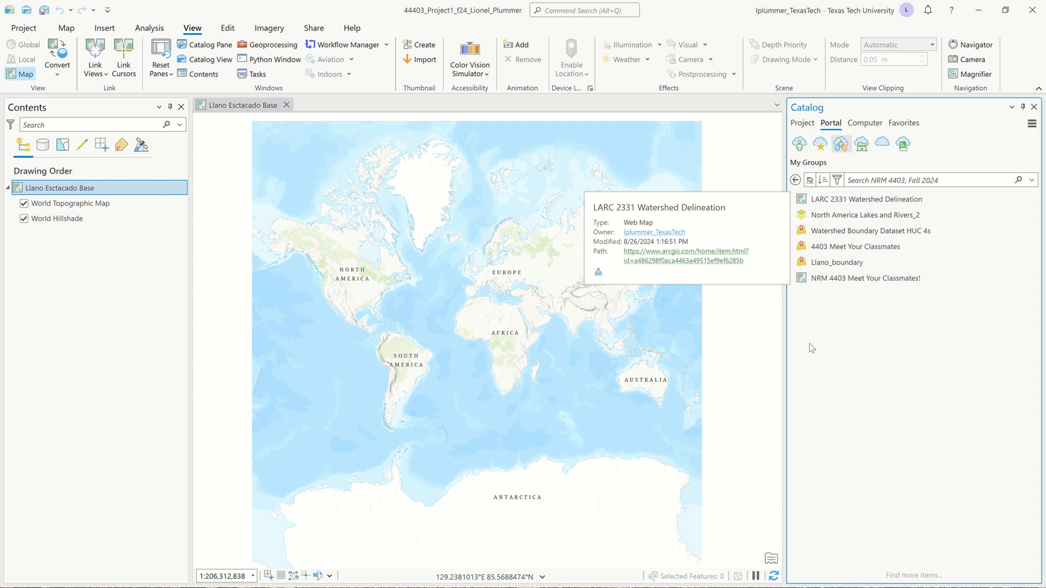
pyautogui.moveTo(848, 263)
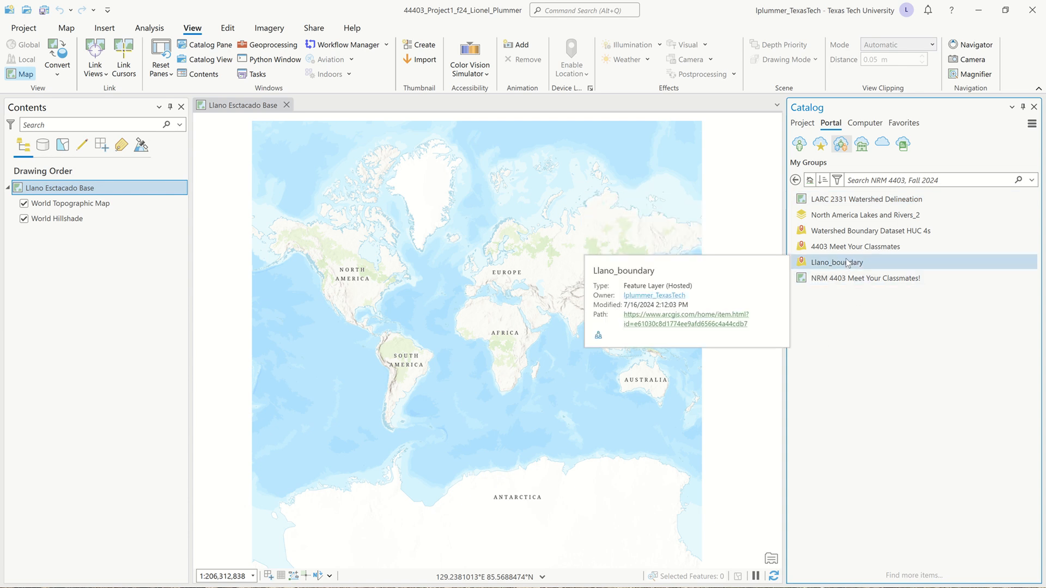
pyautogui.moveTo(848, 264); pyautogui.dragTo(445, 254)
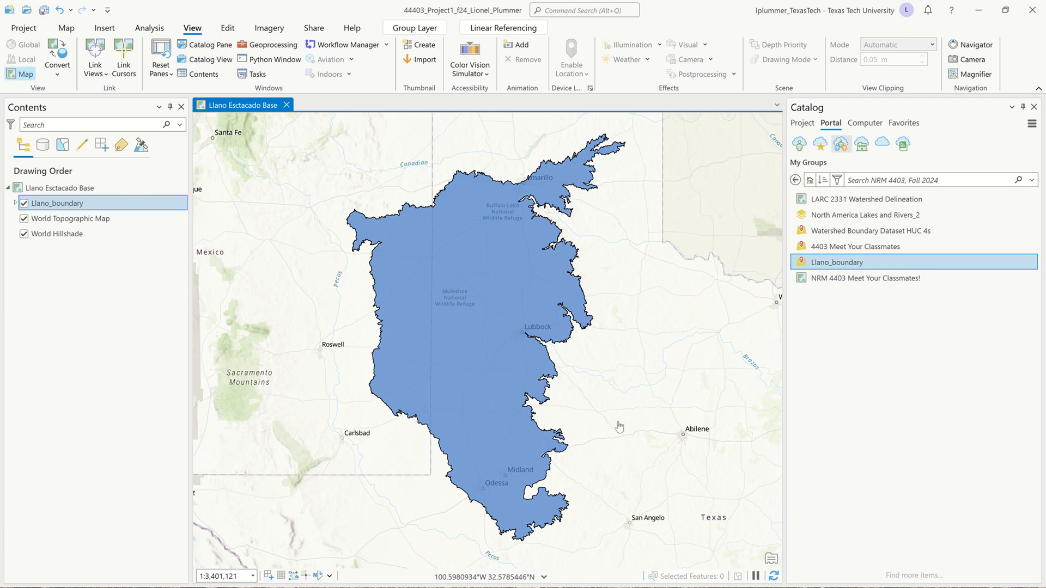
# Change the Llano_boundary polygon symbol to the ArcGIS 2D Black Outline (1pt) style
pyautogui.scroll(-3, 485, 288)
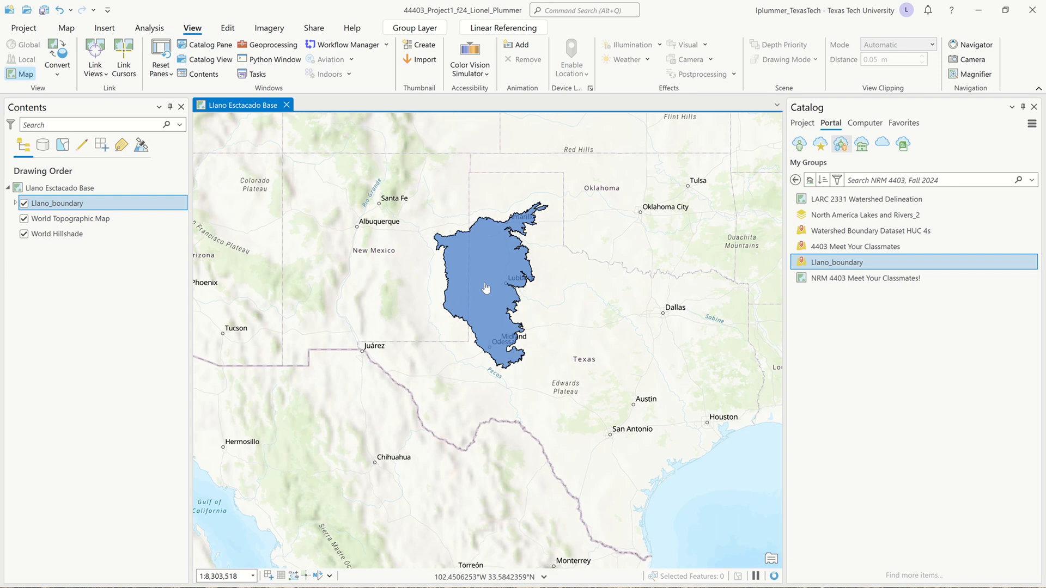
pyautogui.scroll(2, 544, 281)
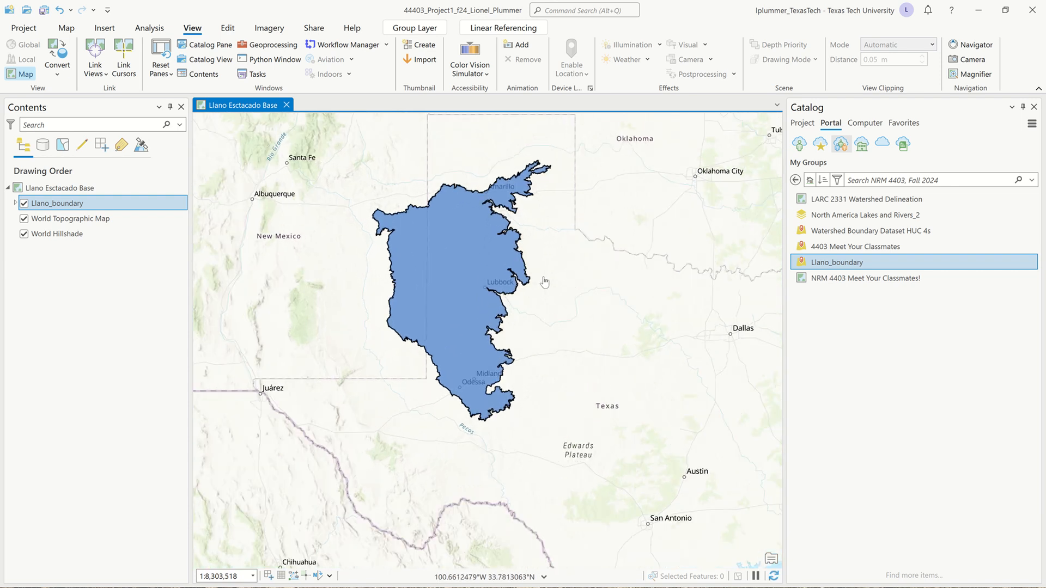
pyautogui.moveTo(543, 283); pyautogui.dragTo(564, 344)
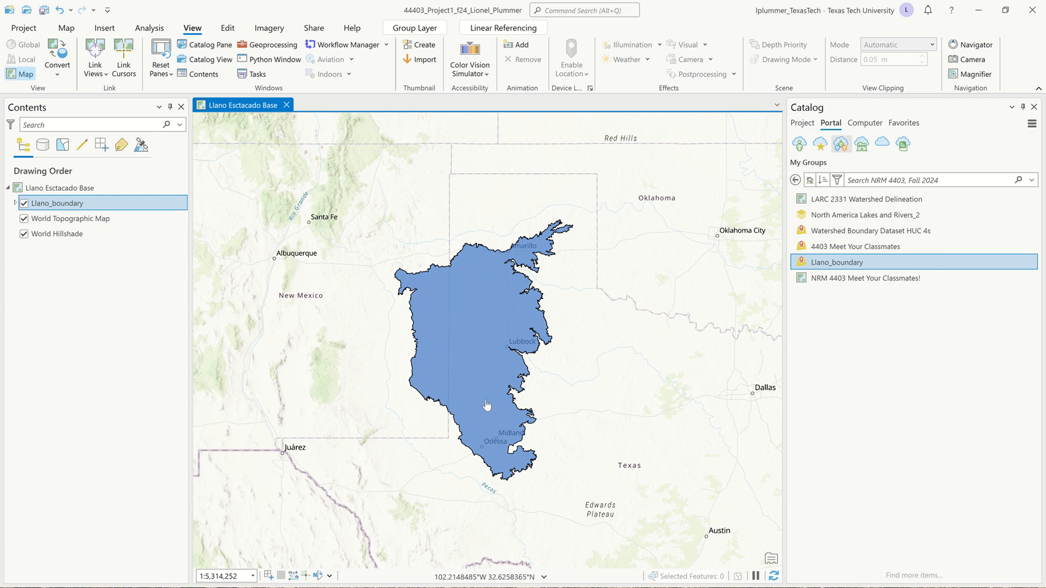
pyautogui.click(15, 203)
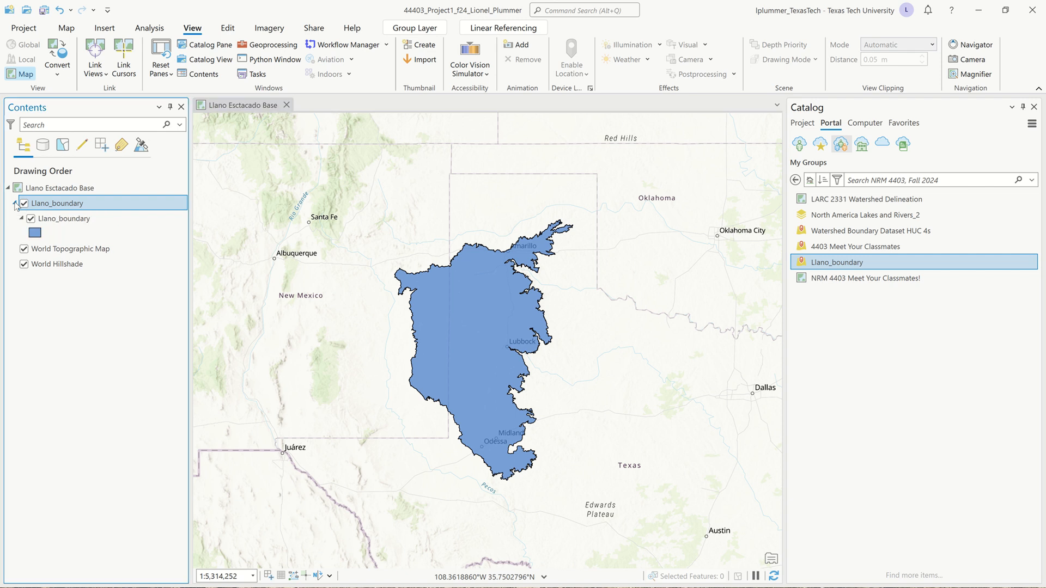
pyautogui.click(36, 234)
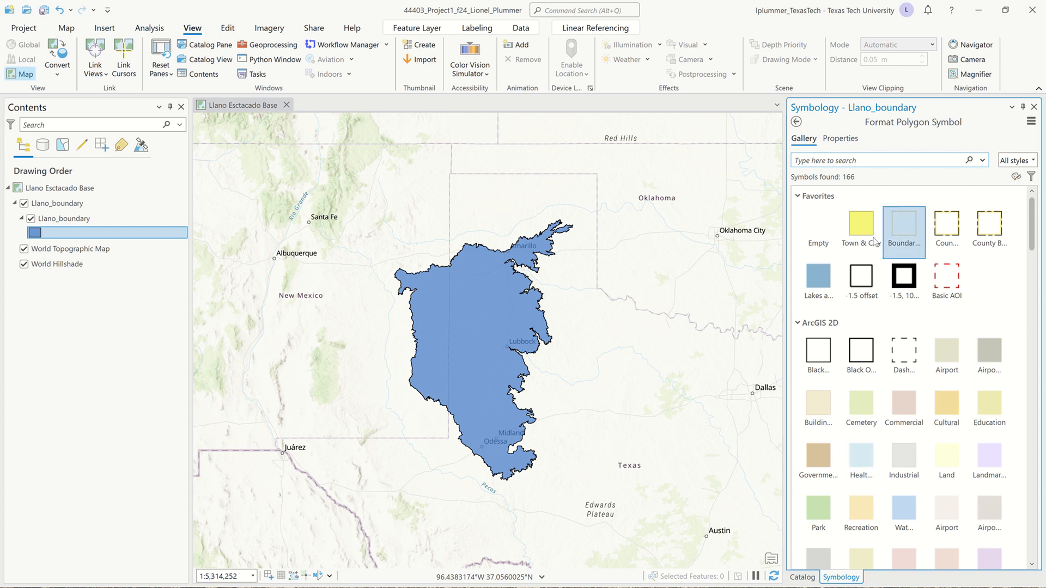
pyautogui.scroll(-3, 959, 233)
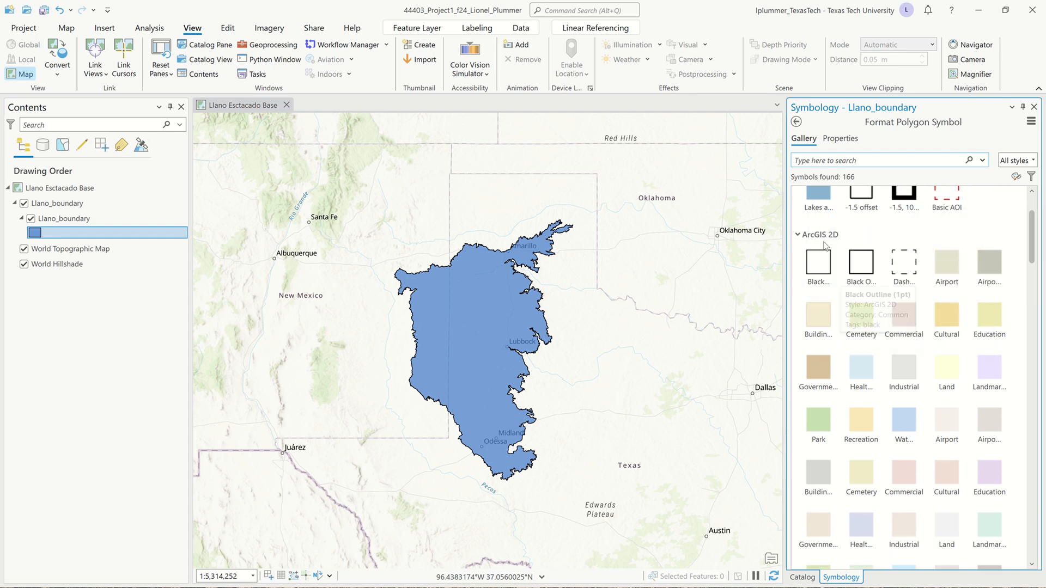
pyautogui.click(819, 264)
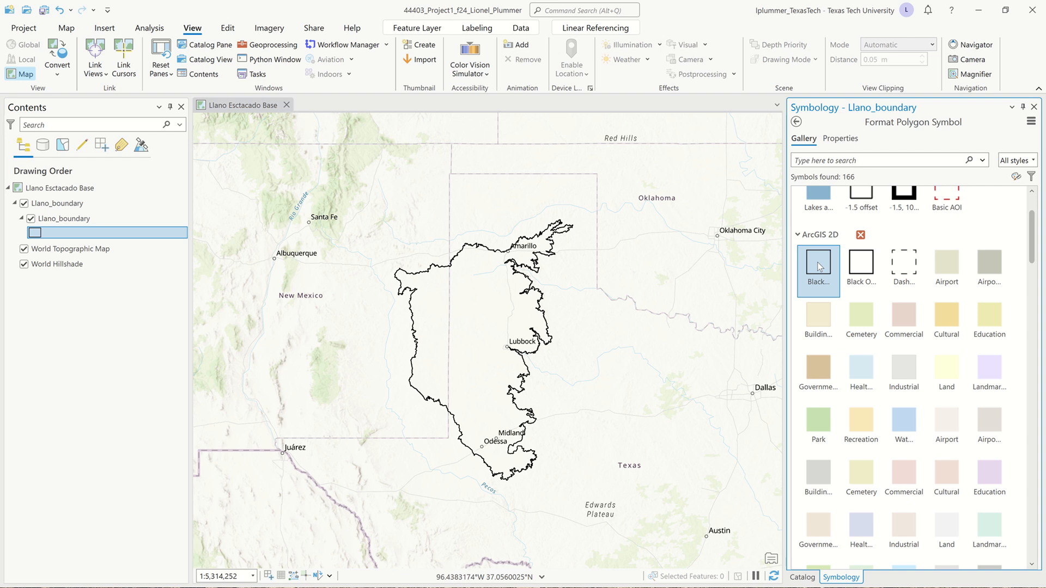
# Start a feature class import into the project's file geodatabase from the catalog's databases
pyautogui.click(803, 578)
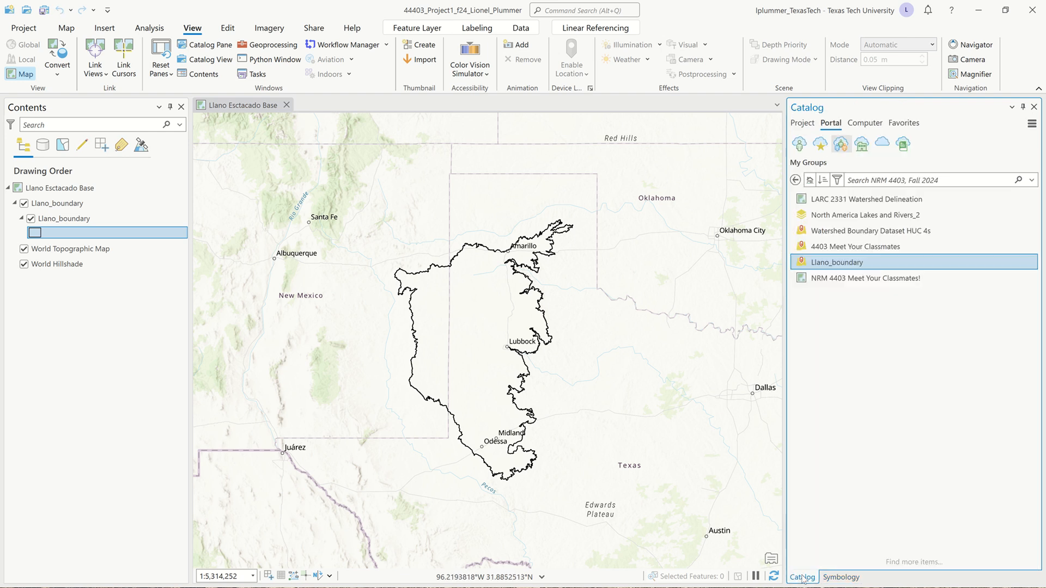
pyautogui.click(800, 123)
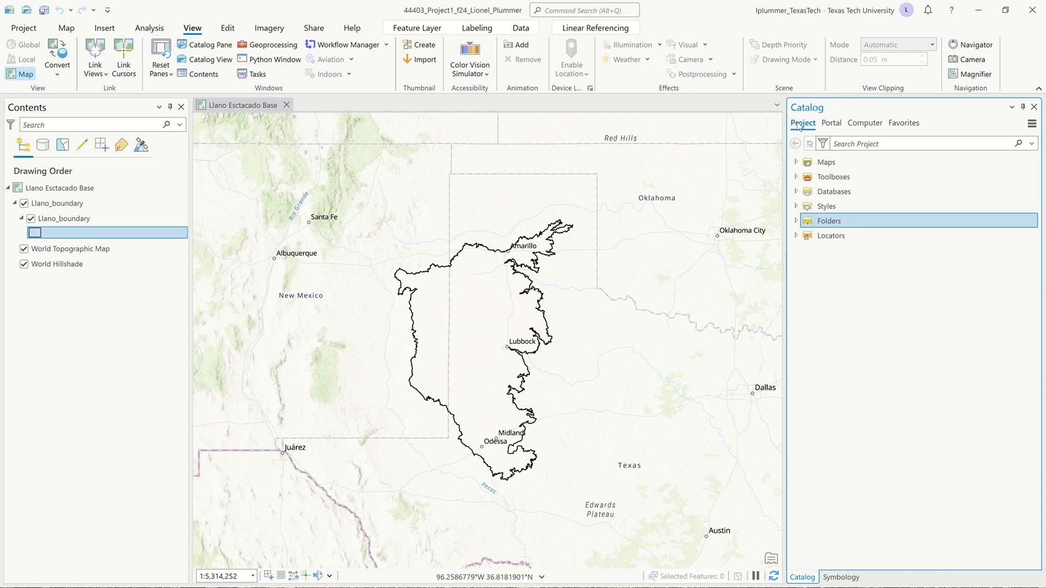
pyautogui.click(797, 192)
pyautogui.moveTo(834, 209)
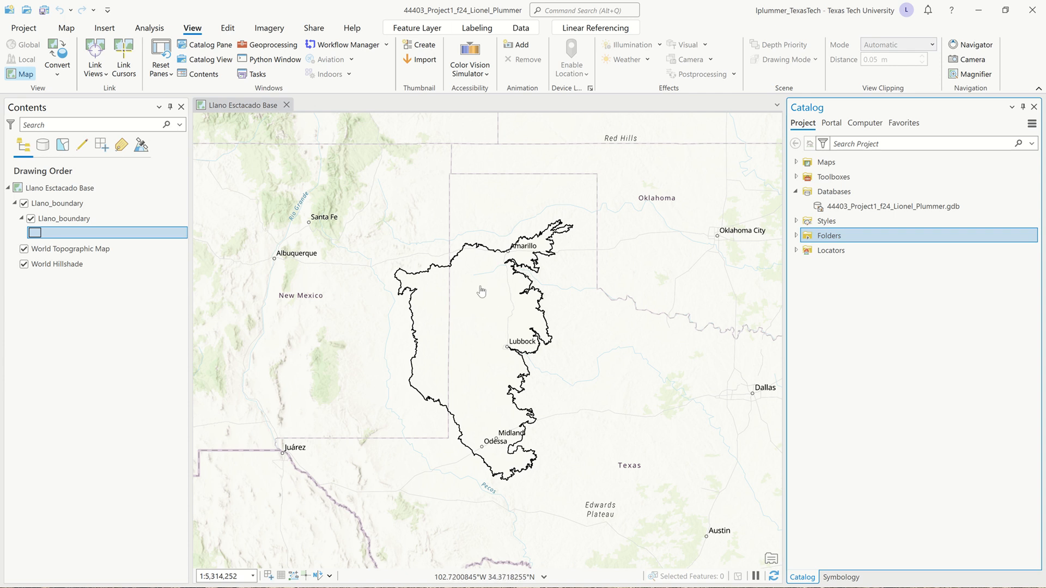
pyautogui.rightClick(831, 210)
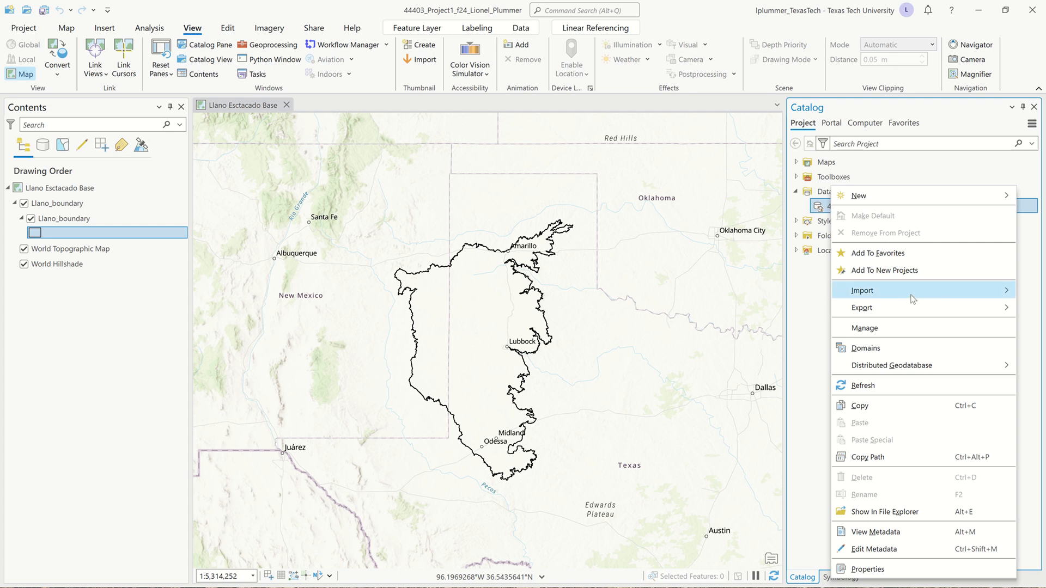
pyautogui.moveTo(911, 296)
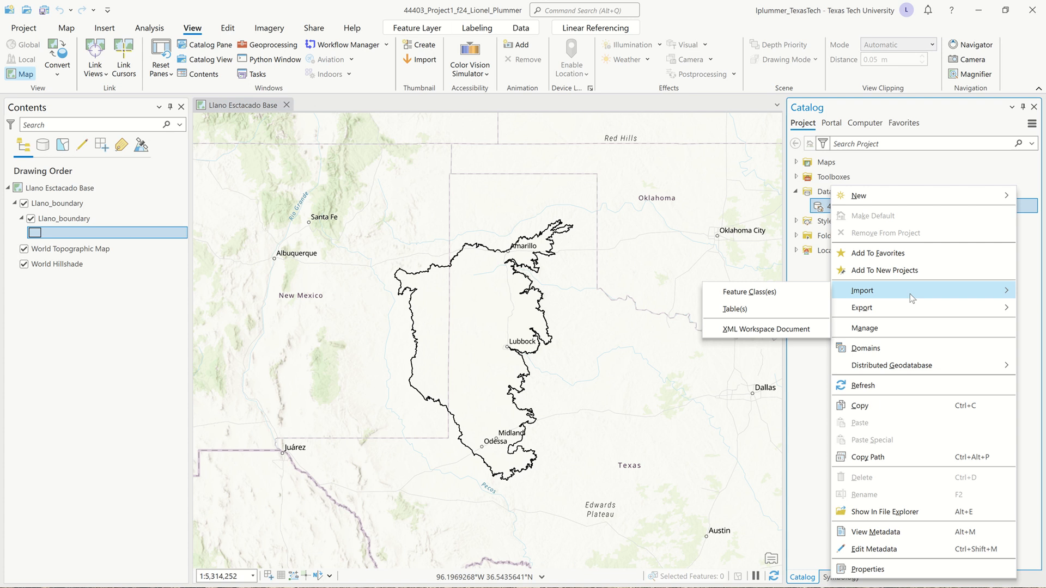
pyautogui.click(780, 295)
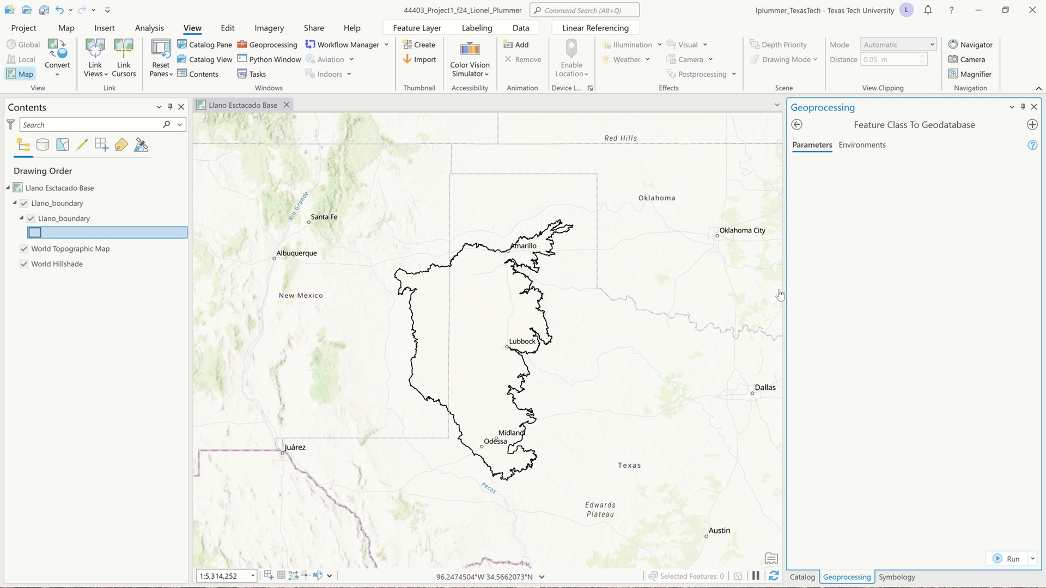
# Set Llano_boundary as the input features and take the output coordinate system from Llano_boundary, WGS_1984_Web_Mercator_Auxiliary_Sphere
pyautogui.moveTo(381, 4)
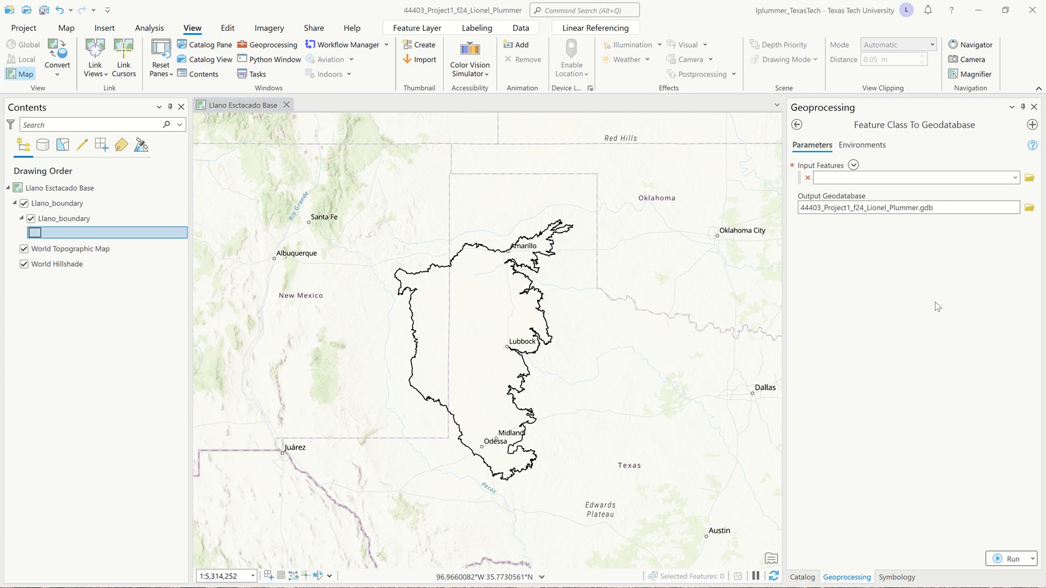
pyautogui.click(1014, 179)
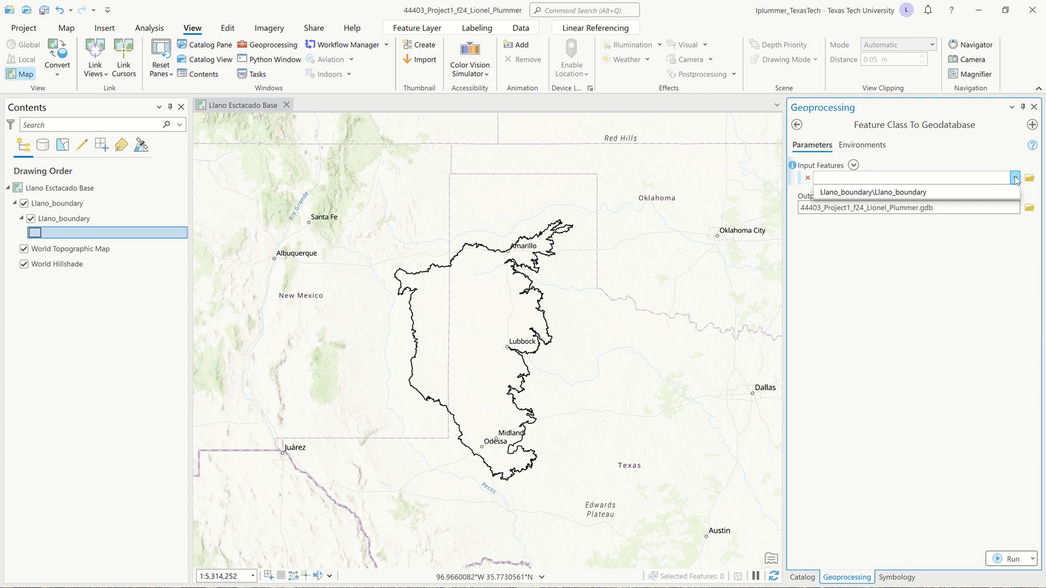
pyautogui.click(981, 193)
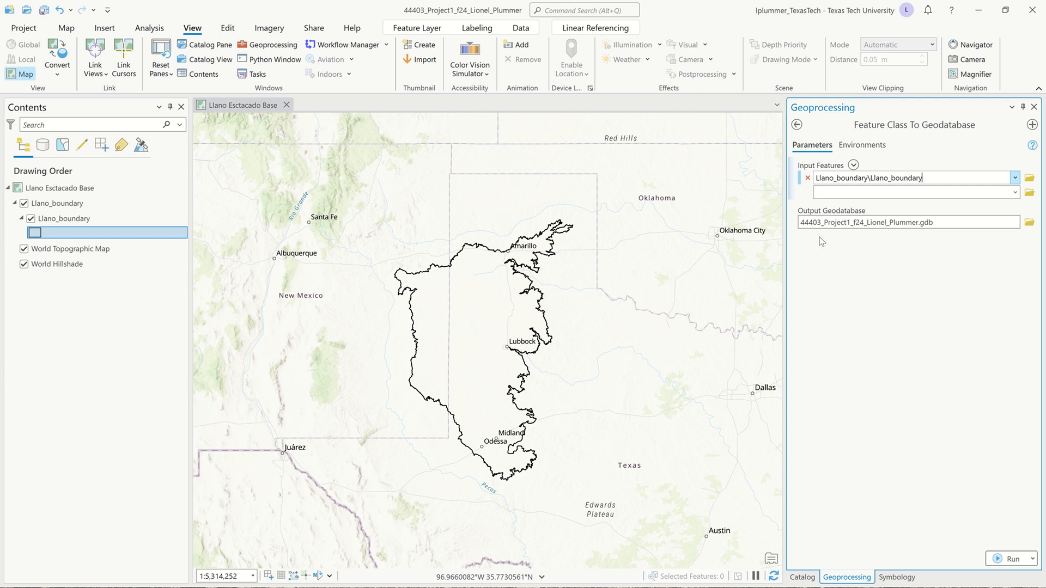
pyautogui.click(877, 148)
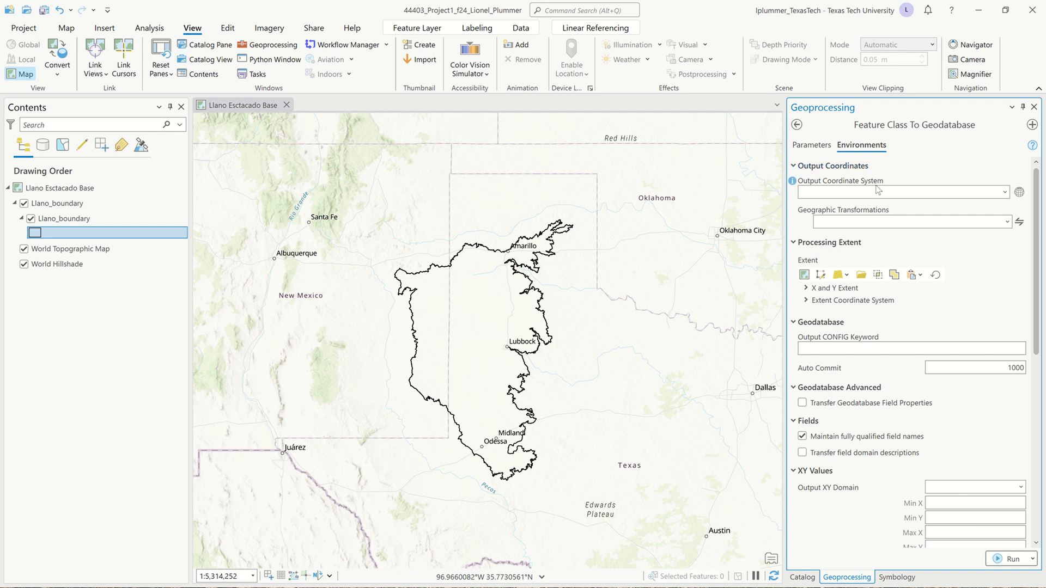
pyautogui.click(1004, 192)
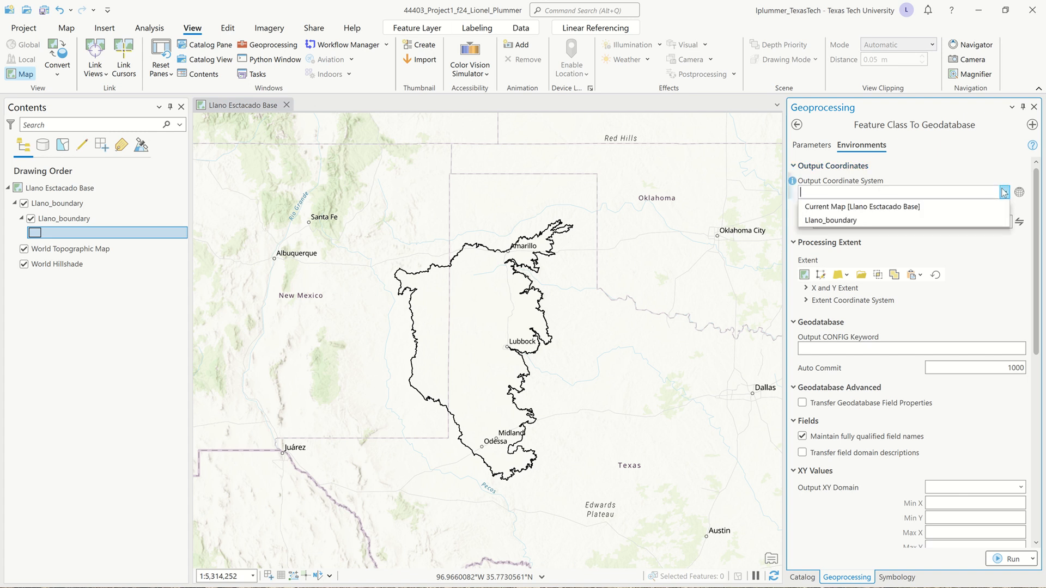
pyautogui.click(875, 221)
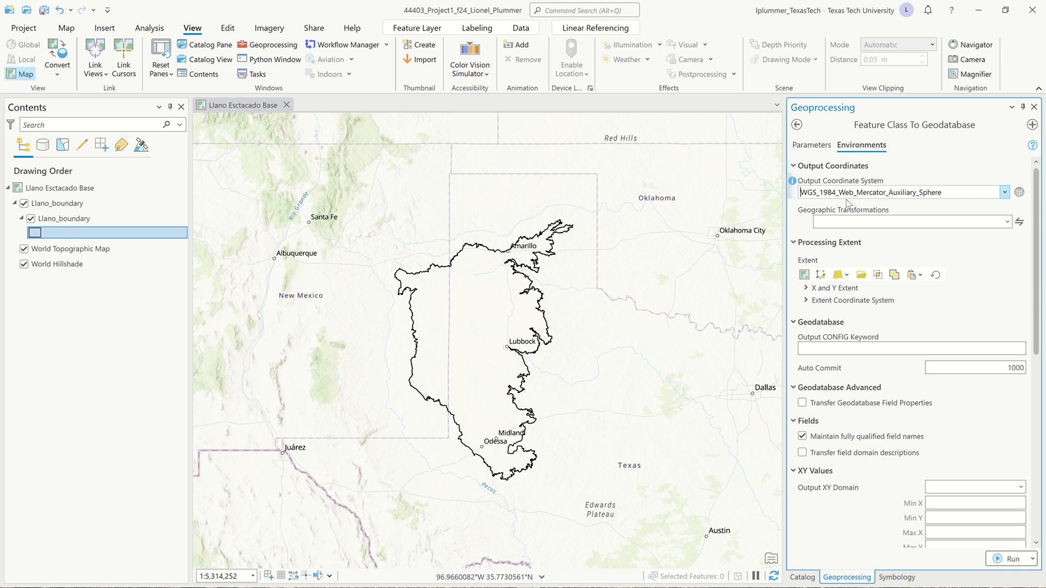
# Examine the whole world in the WGS 1984 Web Mercator projection, including the Llano boundary and Antarctica
pyautogui.scroll(-2, 362, 342)
pyautogui.scroll(-5, 362, 342)
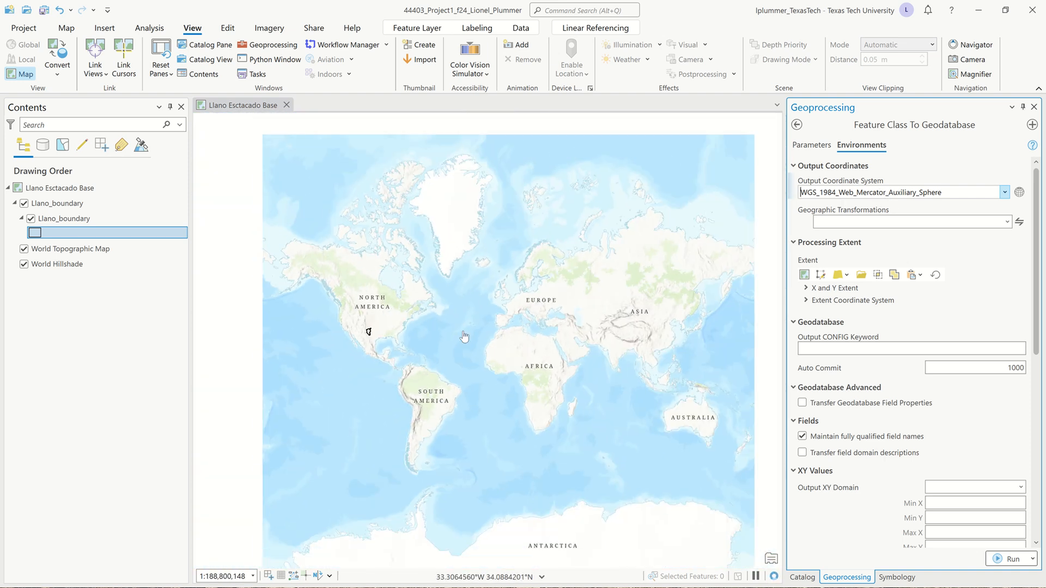
pyautogui.scroll(-2, 463, 338)
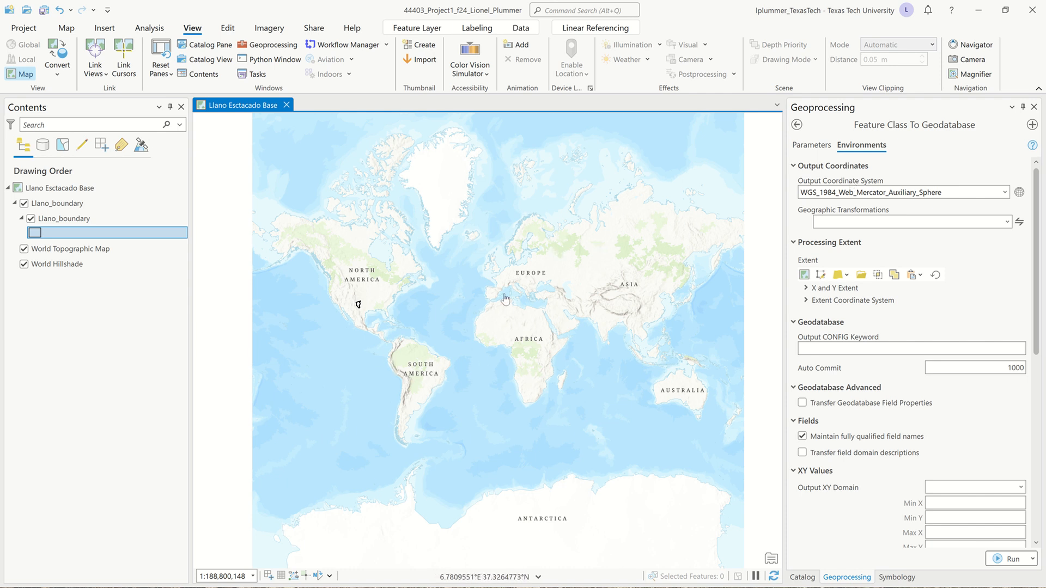
pyautogui.moveTo(435, 346); pyautogui.dragTo(427, 340)
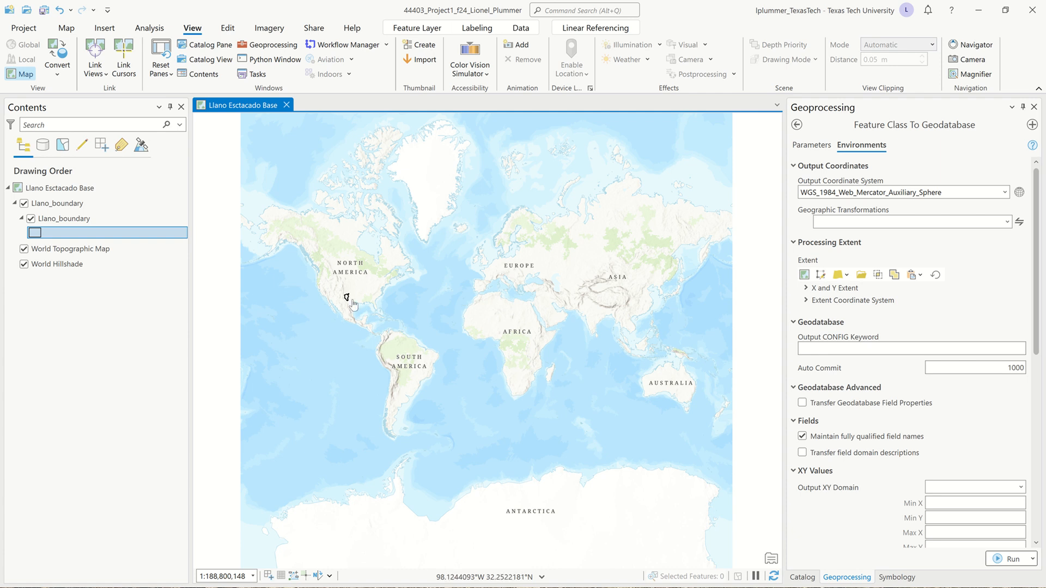
pyautogui.moveTo(450, 417); pyautogui.dragTo(441, 364)
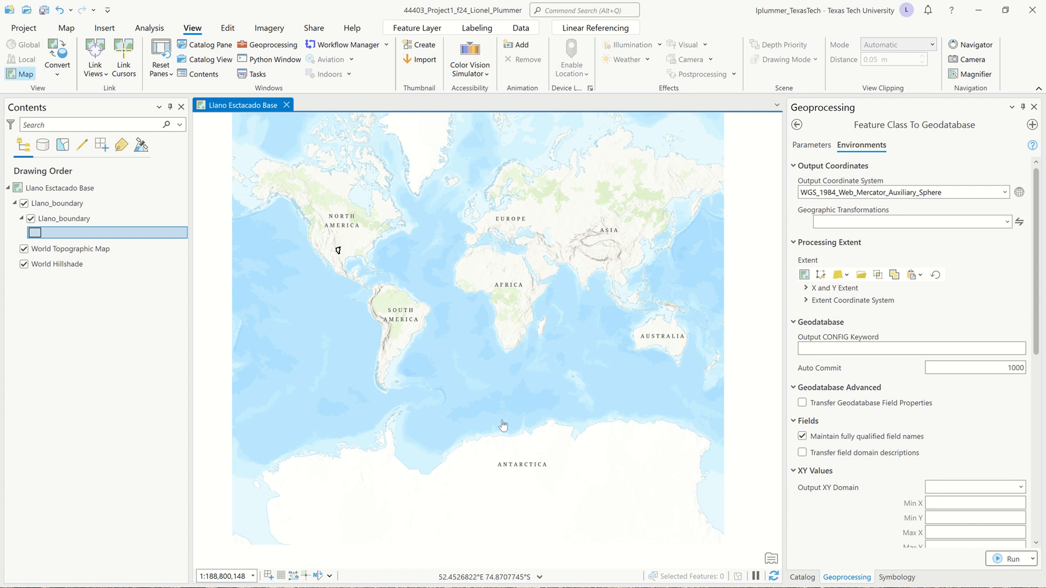
# Open the Llano Esctacado Base map's coordinate system settings and expand the Polar group of projected coordinate systems
pyautogui.rightClick(73, 188)
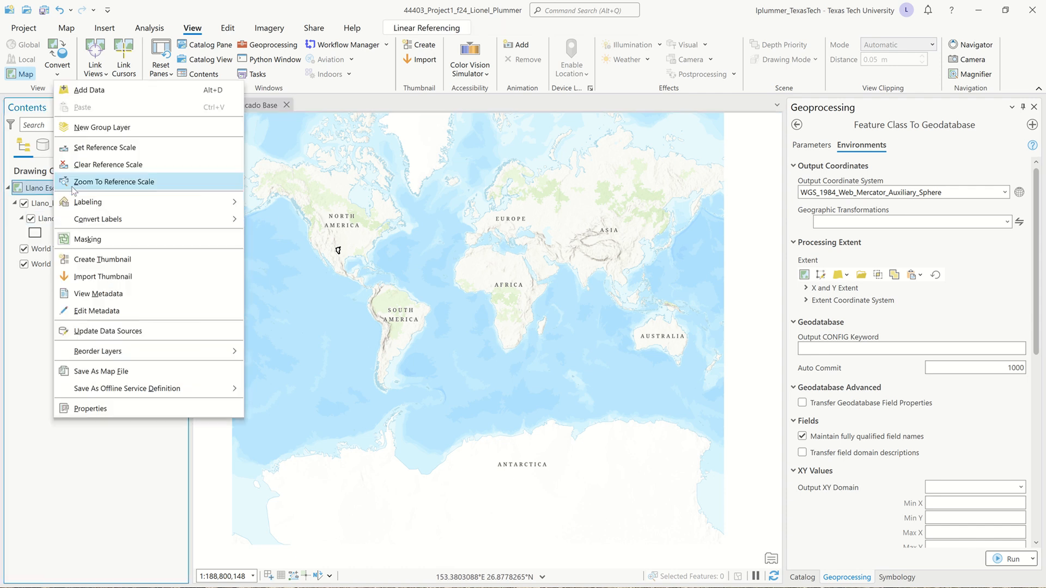
pyautogui.click(129, 412)
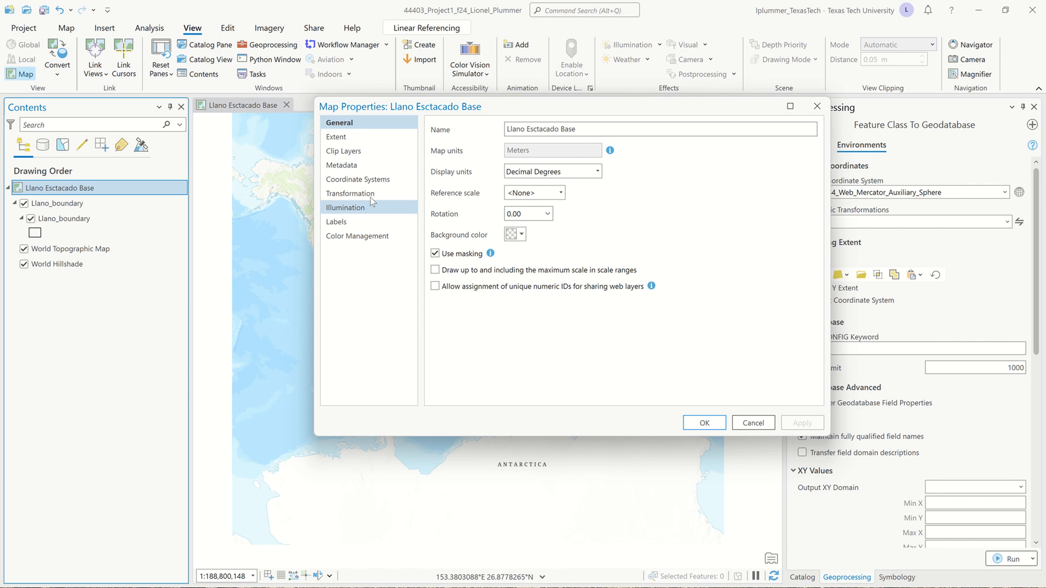
pyautogui.click(357, 180)
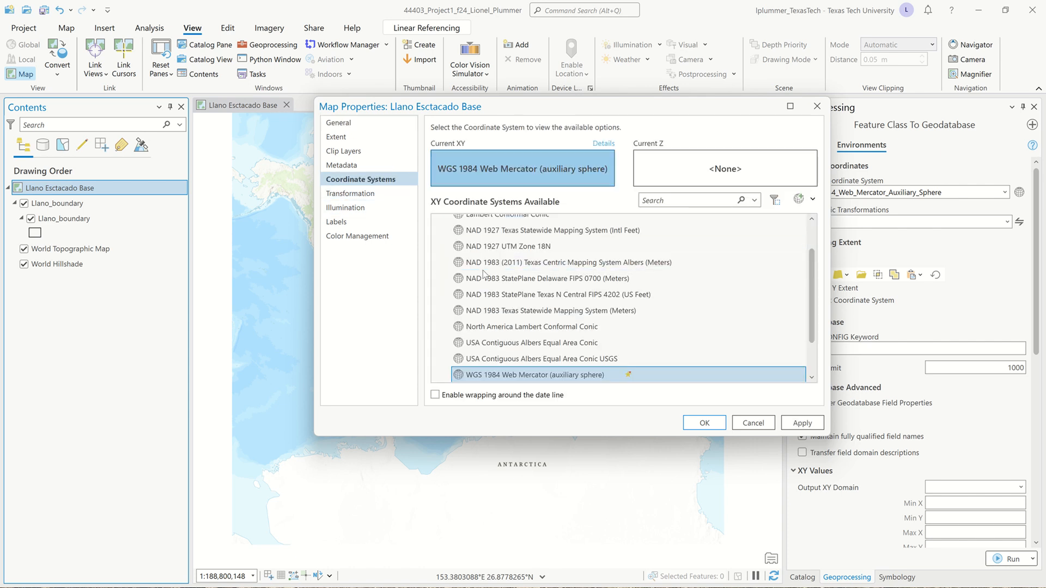
pyautogui.scroll(2, 441, 239)
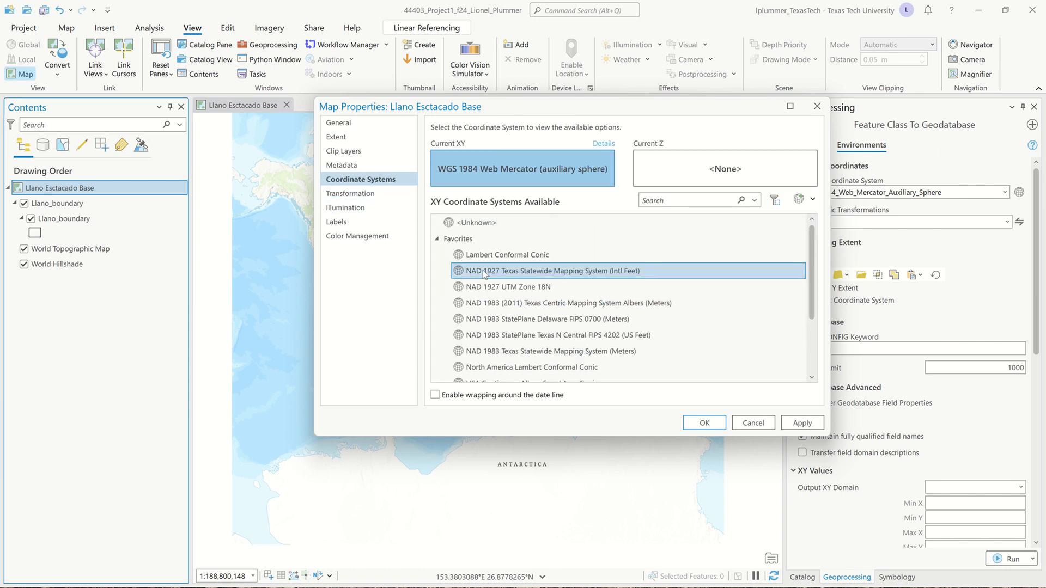
pyautogui.doubleClick(444, 240)
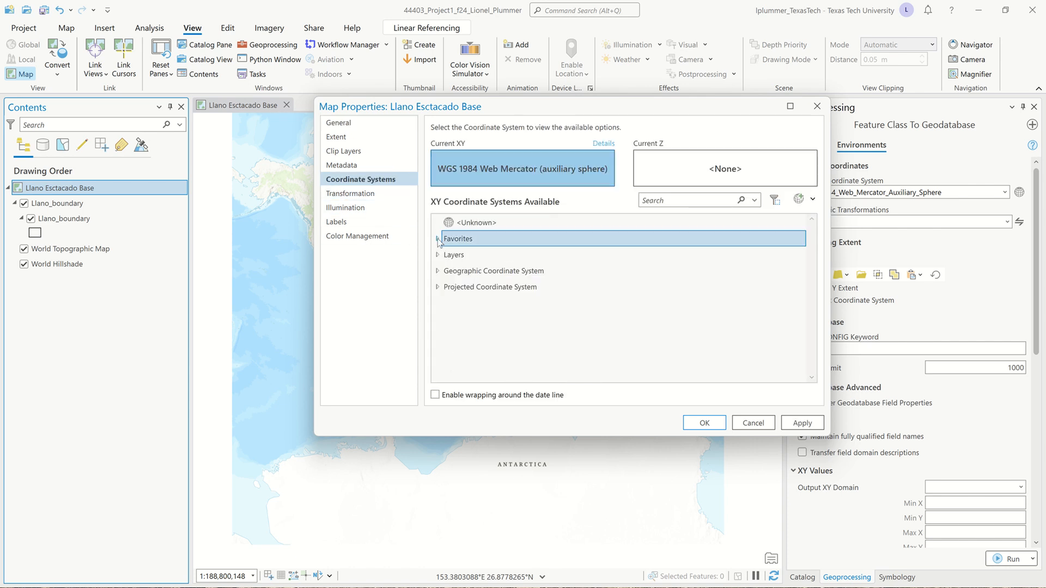
pyautogui.doubleClick(439, 287)
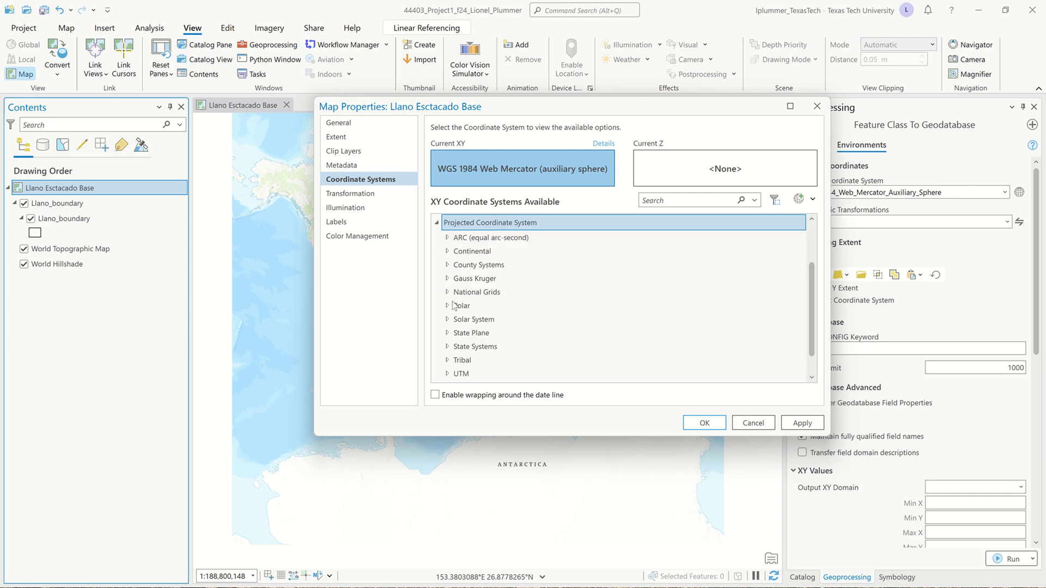
pyautogui.doubleClick(451, 306)
# Try WGS 1984 Australian Antarctic Polar Stereographic as the map's coordinate system
pyautogui.scroll(-7, 590, 342)
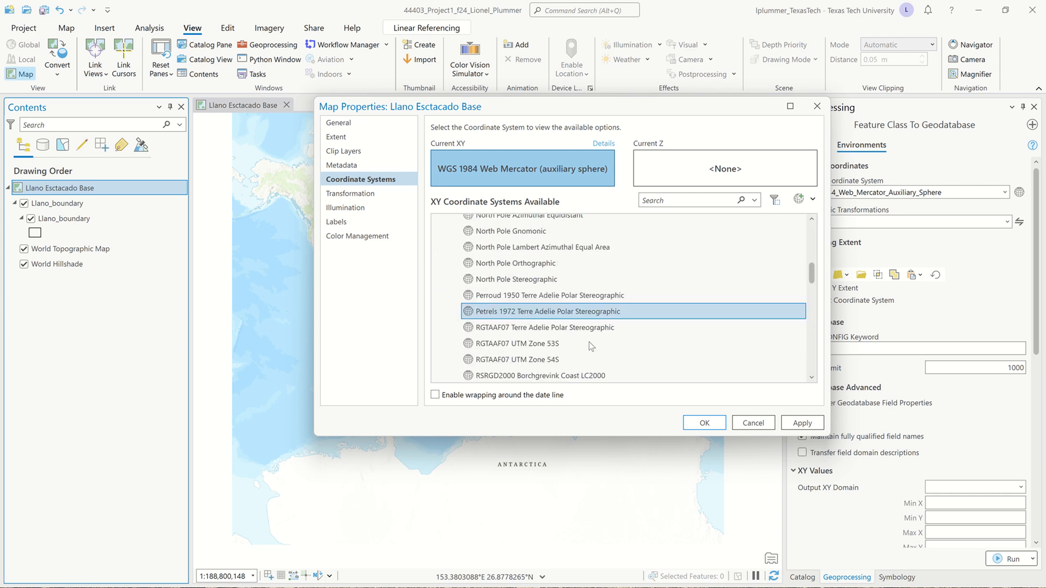
pyautogui.click(588, 338)
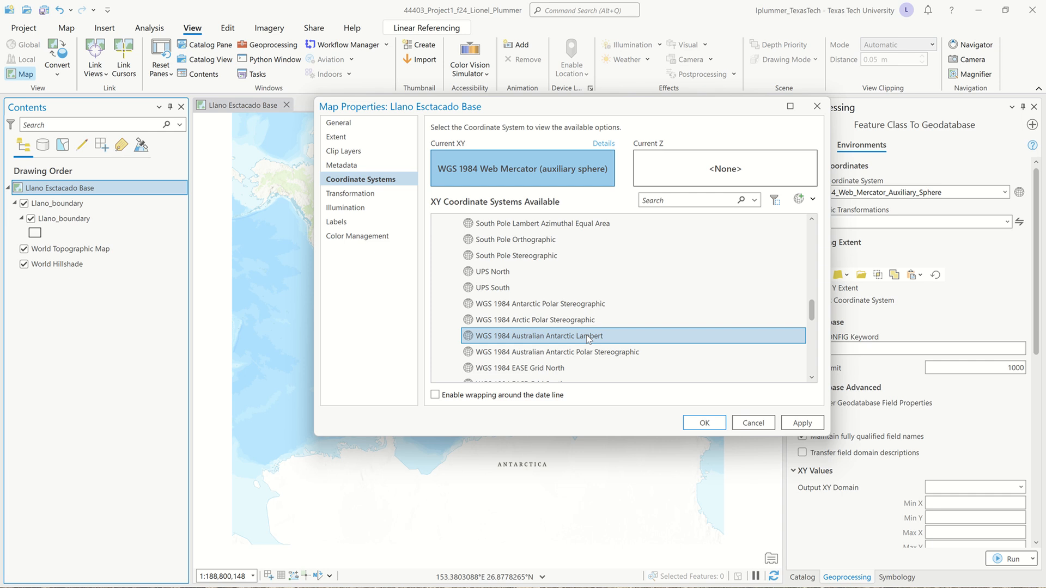
pyautogui.scroll(-2, 612, 333)
pyautogui.click(613, 326)
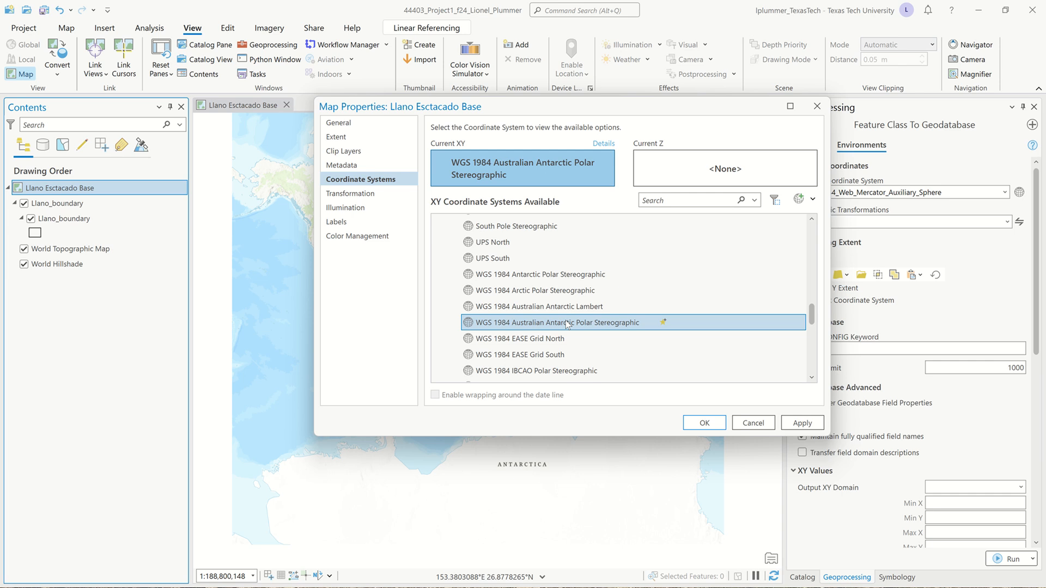
# Set the map's coordinate system to WGS 1984 NSIDC Sea Ice Polar Stereographic South and accept the map properties
pyautogui.scroll(-2, 566, 325)
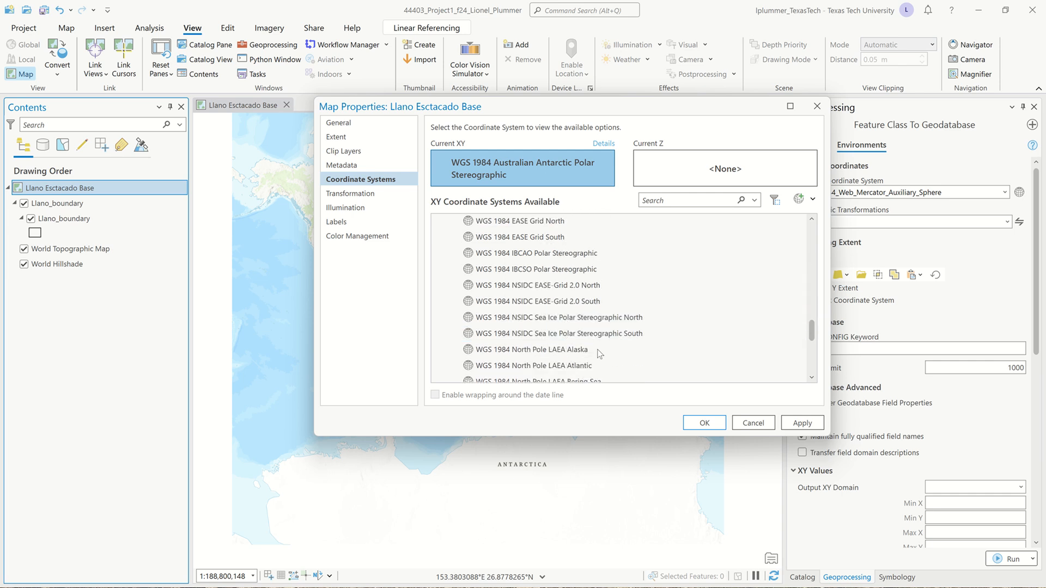
pyautogui.scroll(-1, 599, 354)
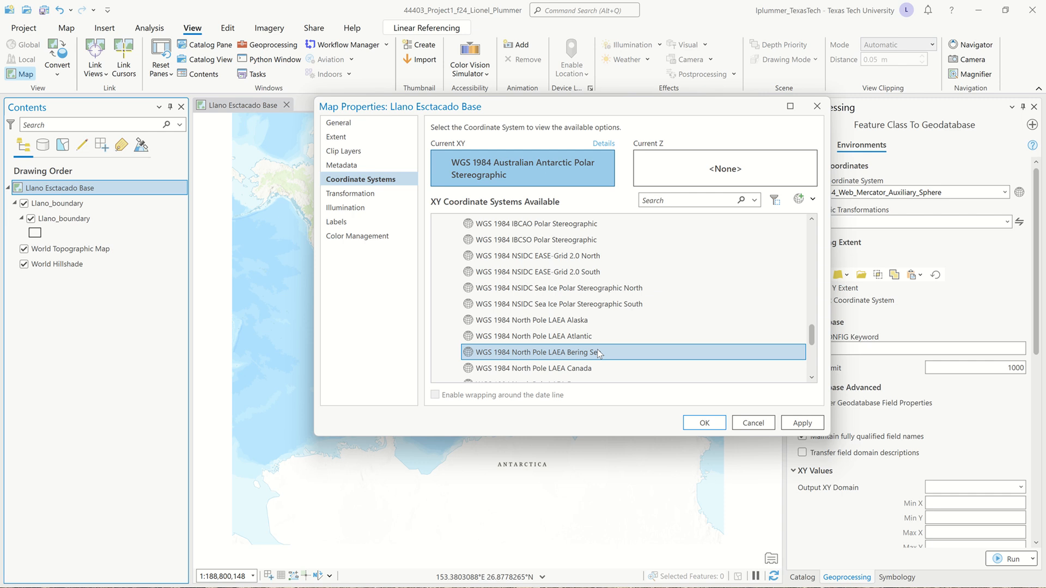
pyautogui.scroll(-2, 599, 354)
pyautogui.scroll(-1, 597, 345)
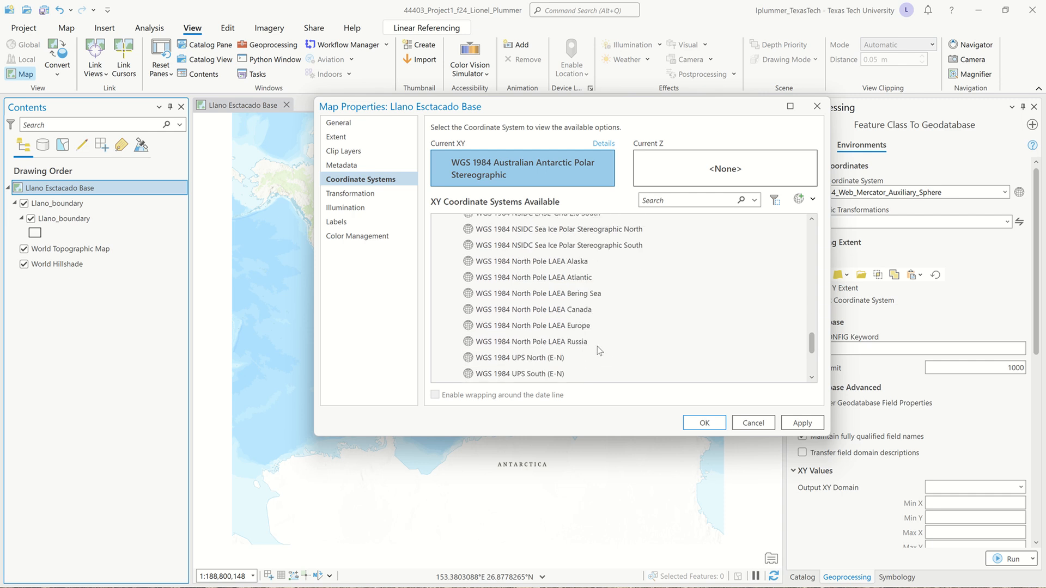
pyautogui.scroll(3, 597, 346)
pyautogui.click(623, 304)
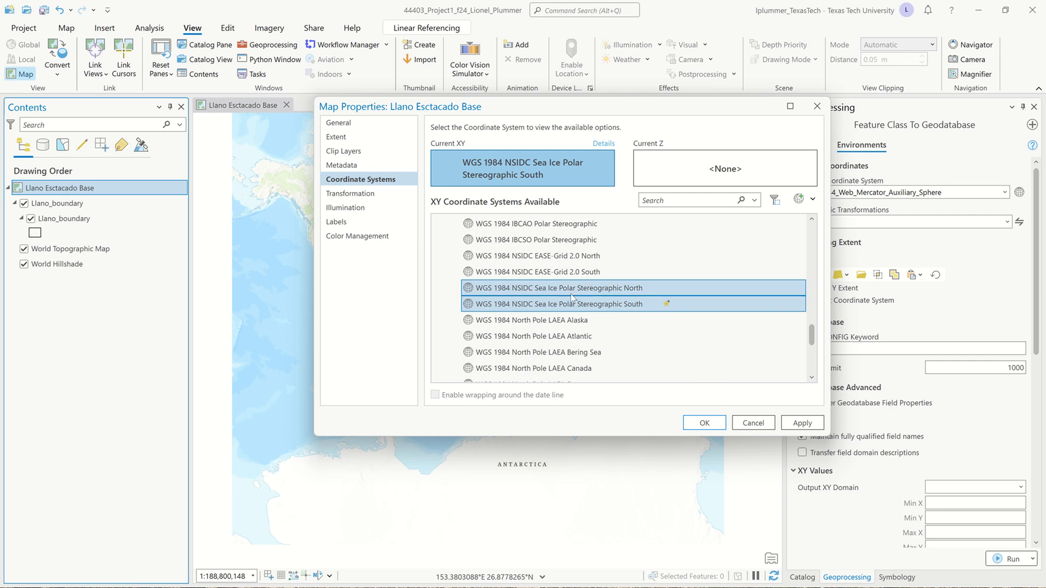
pyautogui.scroll(2, 591, 316)
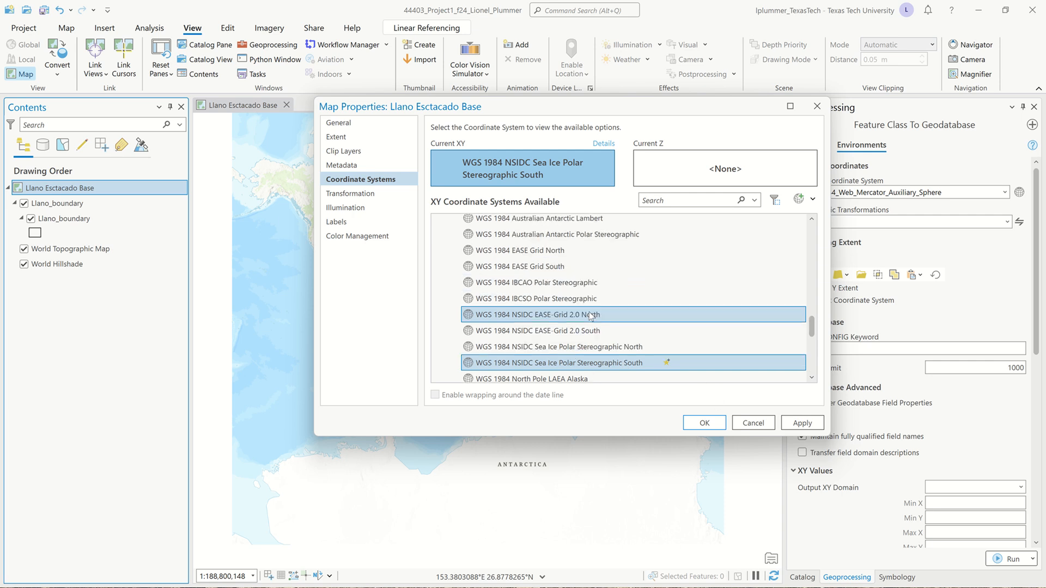
pyautogui.scroll(3, 591, 315)
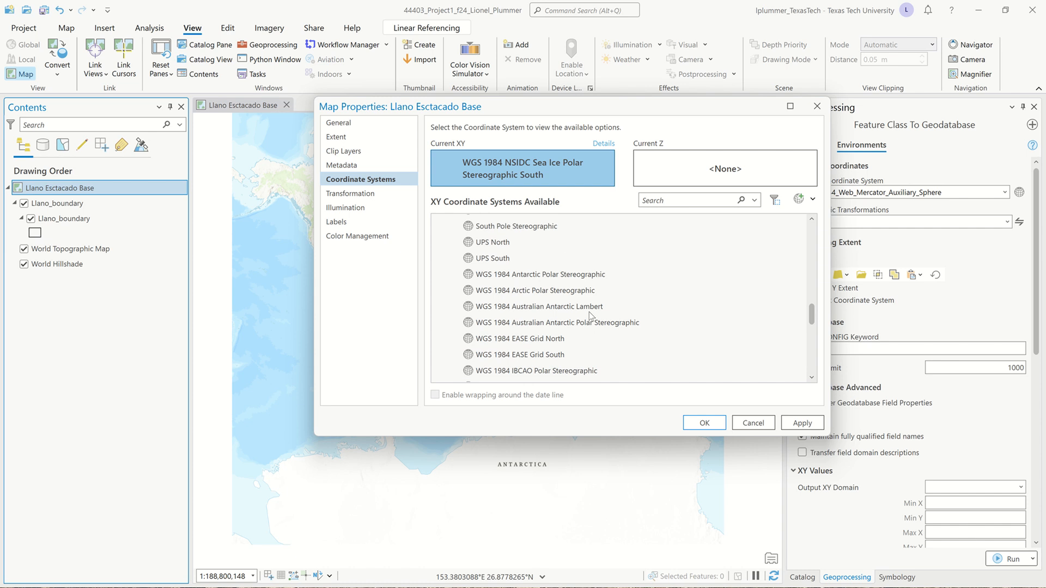
pyautogui.scroll(-5, 589, 311)
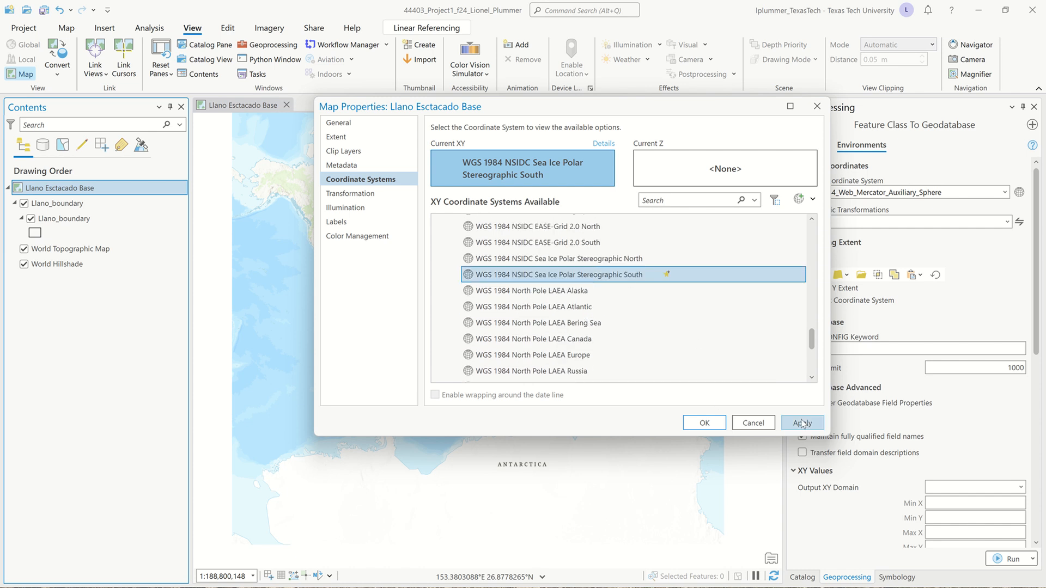
pyautogui.click(714, 423)
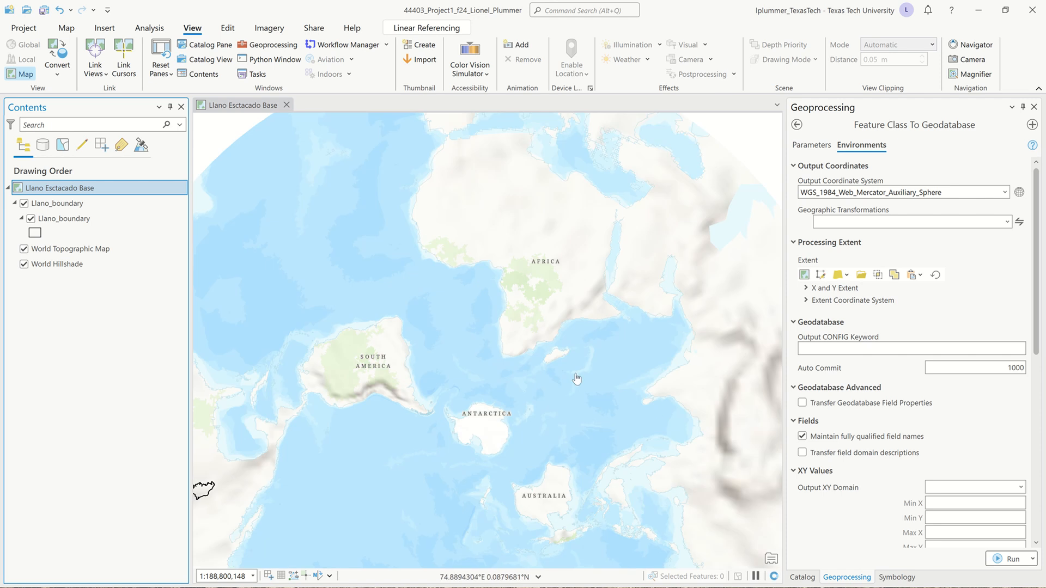
# Examine the reprojected world map and the shape of Antarctica up close in the polar stereographic projection
pyautogui.moveTo(554, 348); pyautogui.dragTo(550, 318)
pyautogui.scroll(-2, 550, 318)
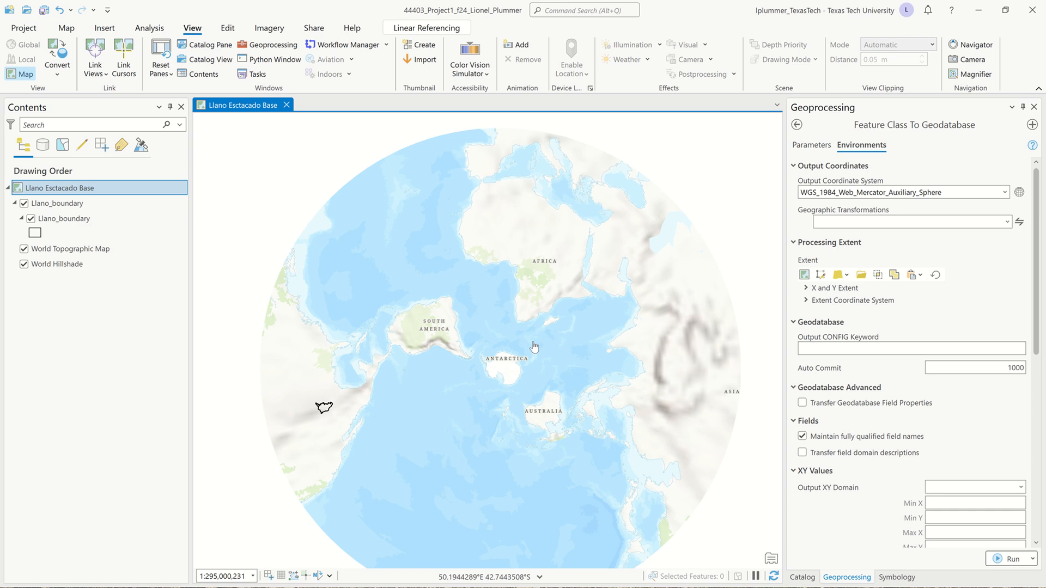
pyautogui.moveTo(534, 347); pyautogui.dragTo(515, 307)
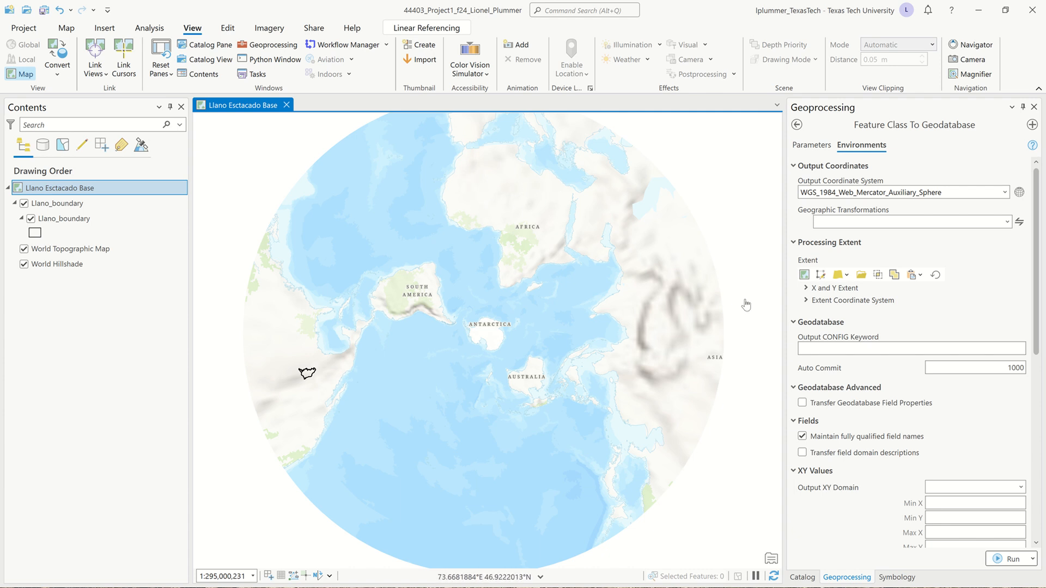
pyautogui.scroll(1, 493, 327)
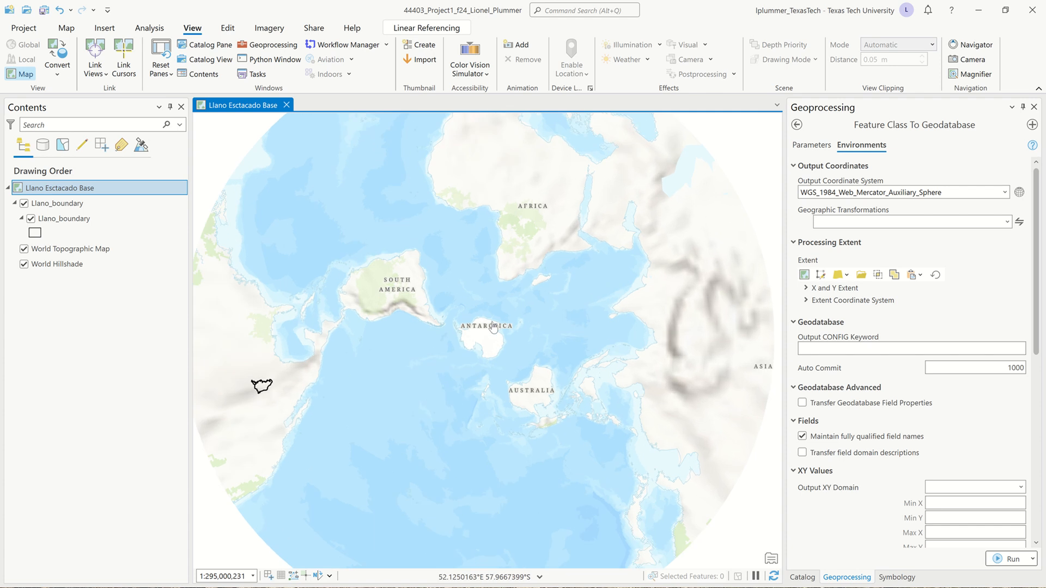
pyautogui.scroll(3, 493, 327)
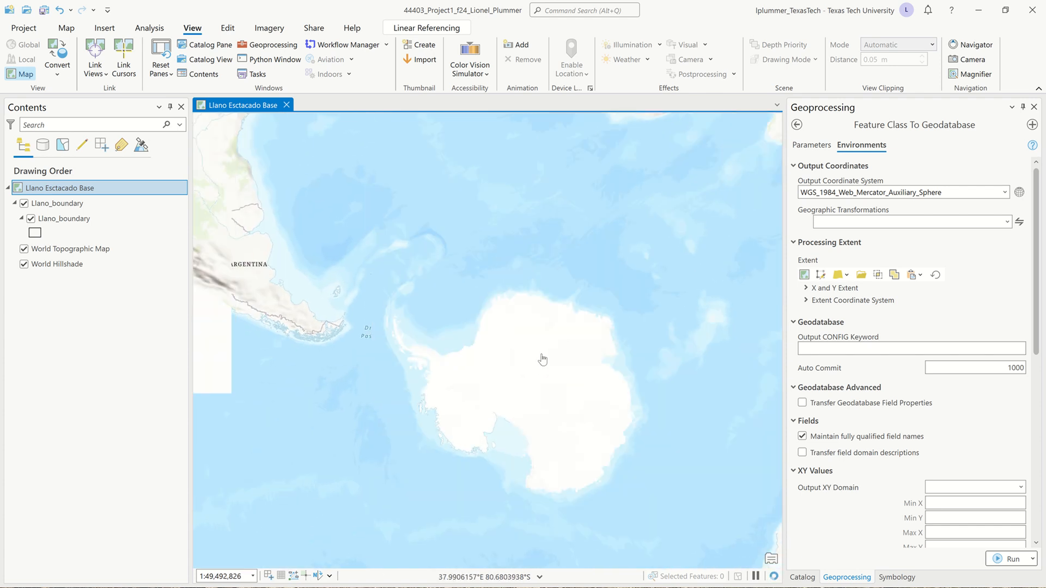
pyautogui.scroll(2, 558, 368)
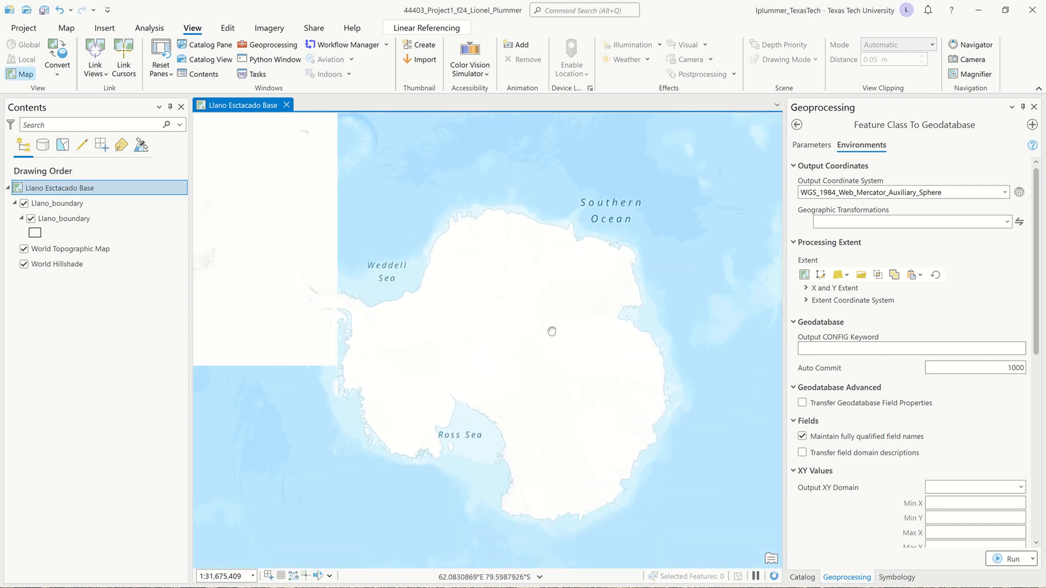
pyautogui.moveTo(552, 331); pyautogui.dragTo(553, 313)
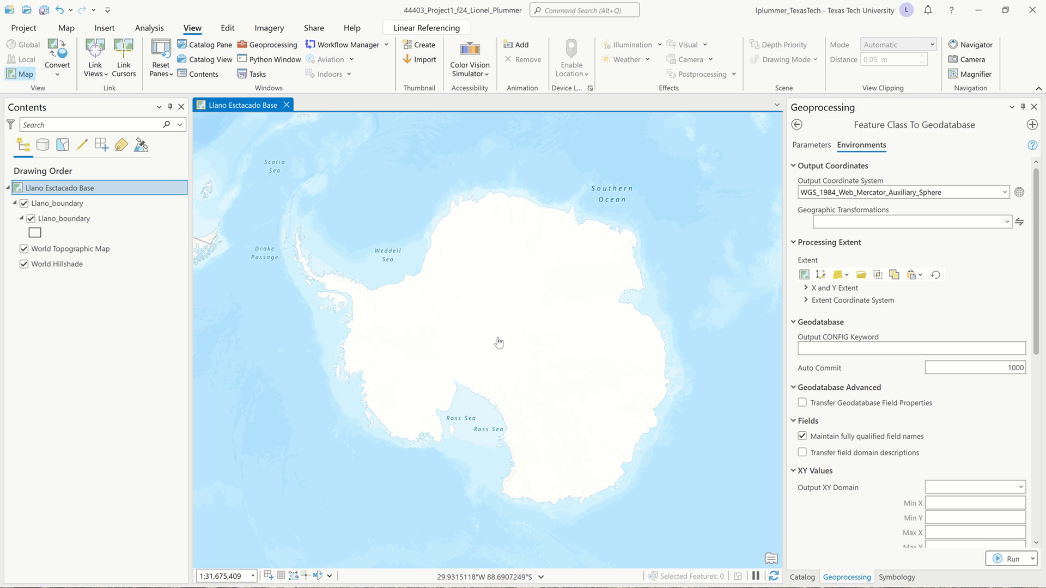
# Open the tool's output coordinate system selection and expand the projected Continental systems for North America
pyautogui.click(1019, 193)
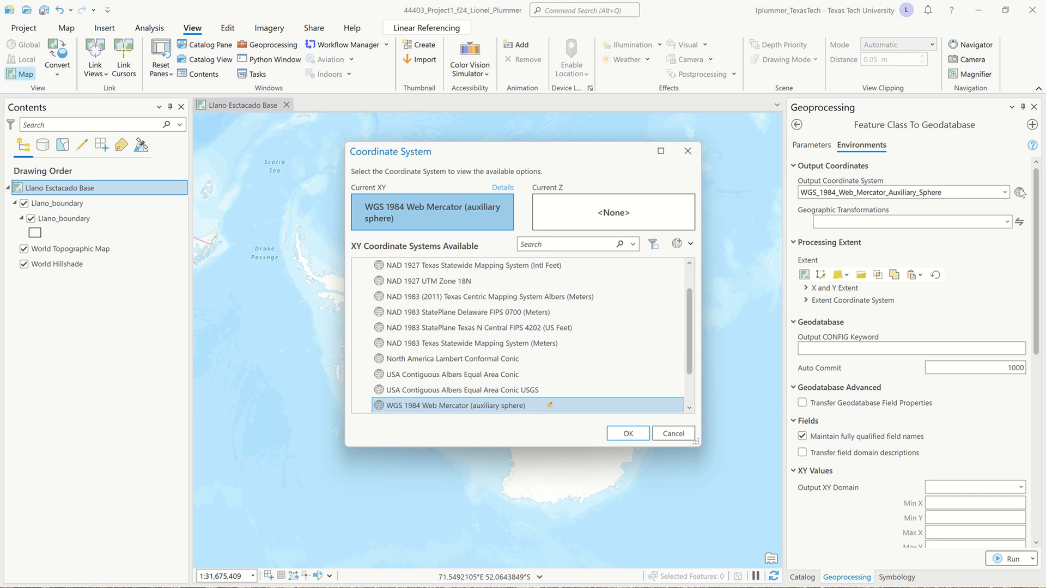
pyautogui.scroll(2, 462, 341)
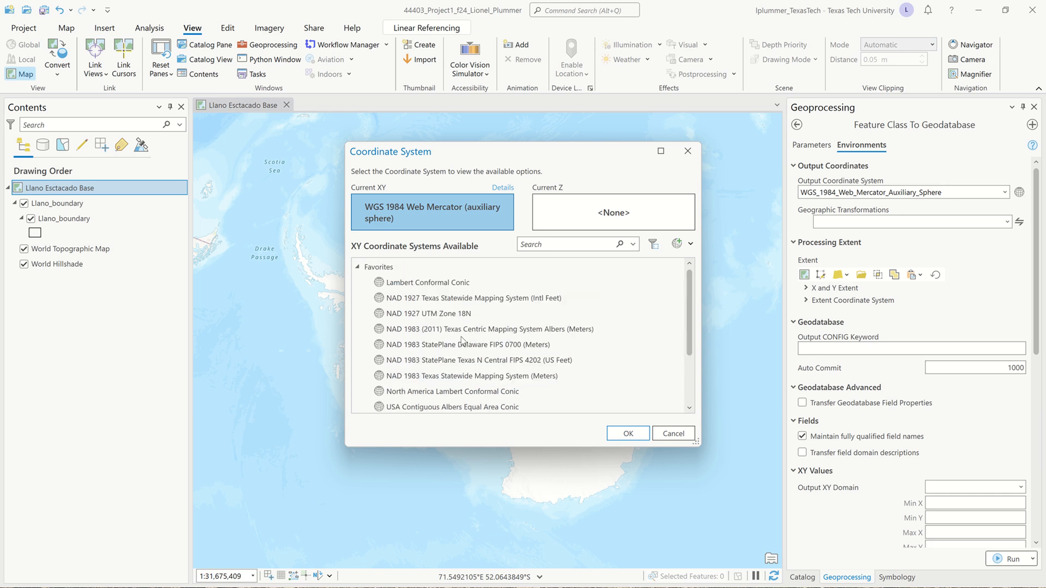
pyautogui.click(358, 267)
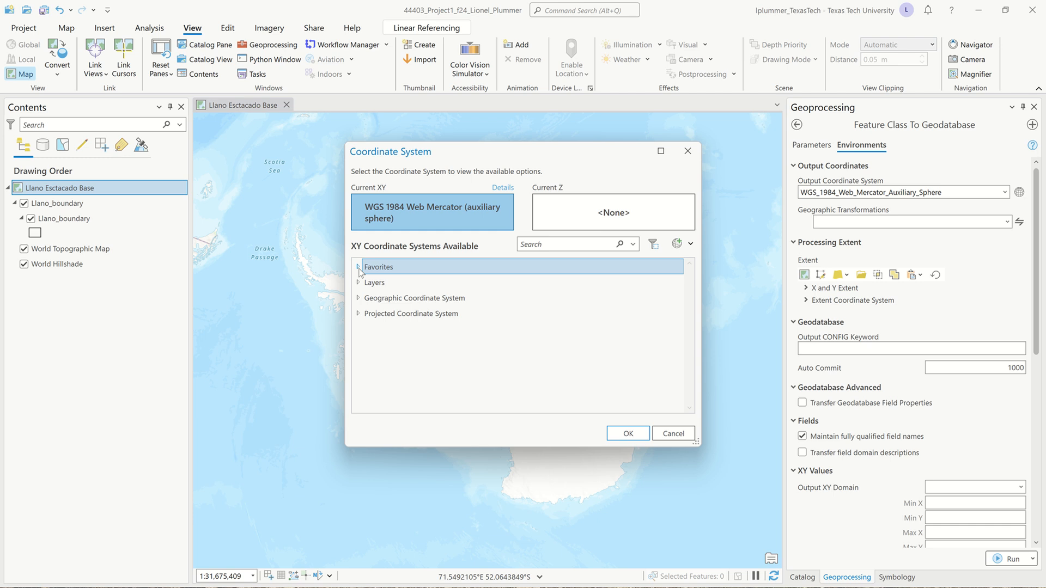
pyautogui.click(358, 313)
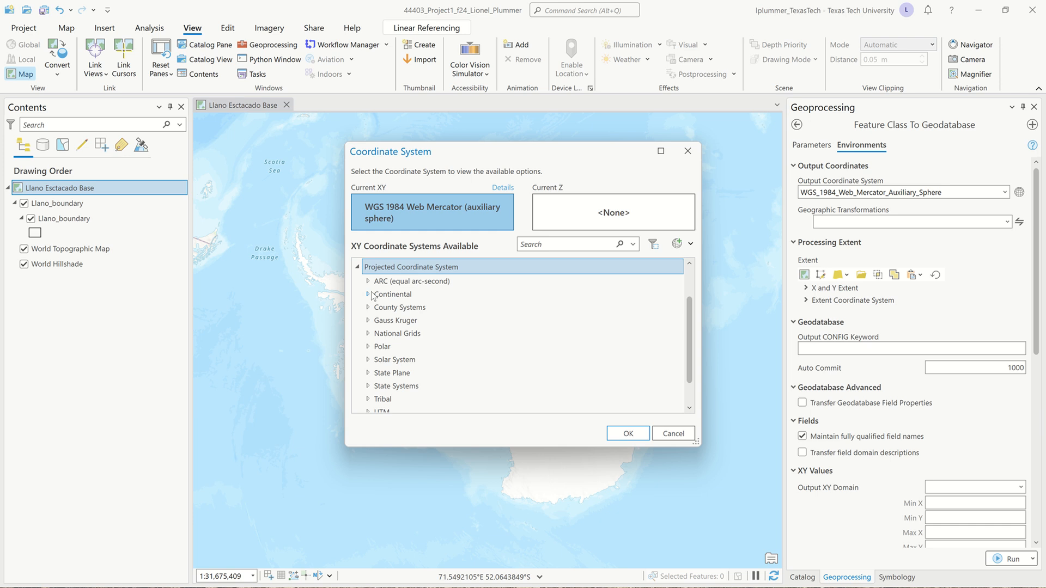
pyautogui.click(370, 295)
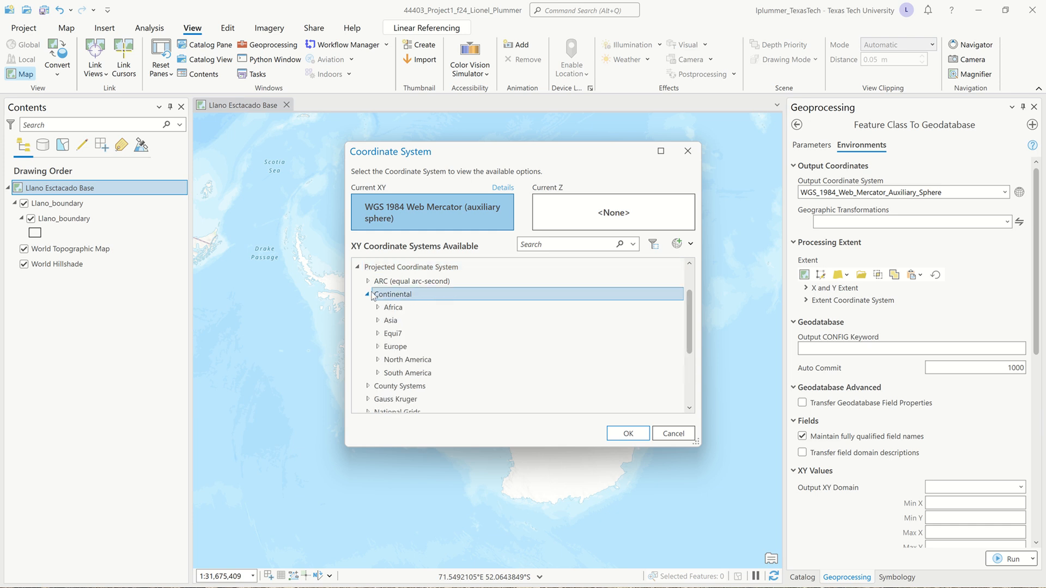
pyautogui.click(378, 360)
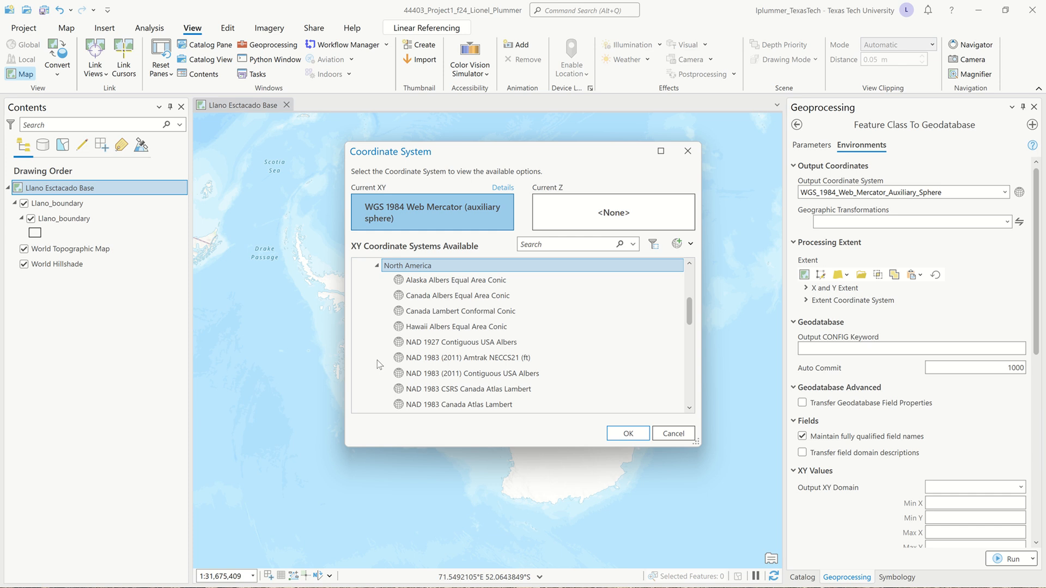
# Add USA Contiguous Albers Equal Area Conic to the favorites and accept it as the tool's output coordinate system
pyautogui.scroll(-3, 462, 337)
pyautogui.scroll(-4, 461, 336)
pyautogui.scroll(3, 461, 336)
pyautogui.click(461, 330)
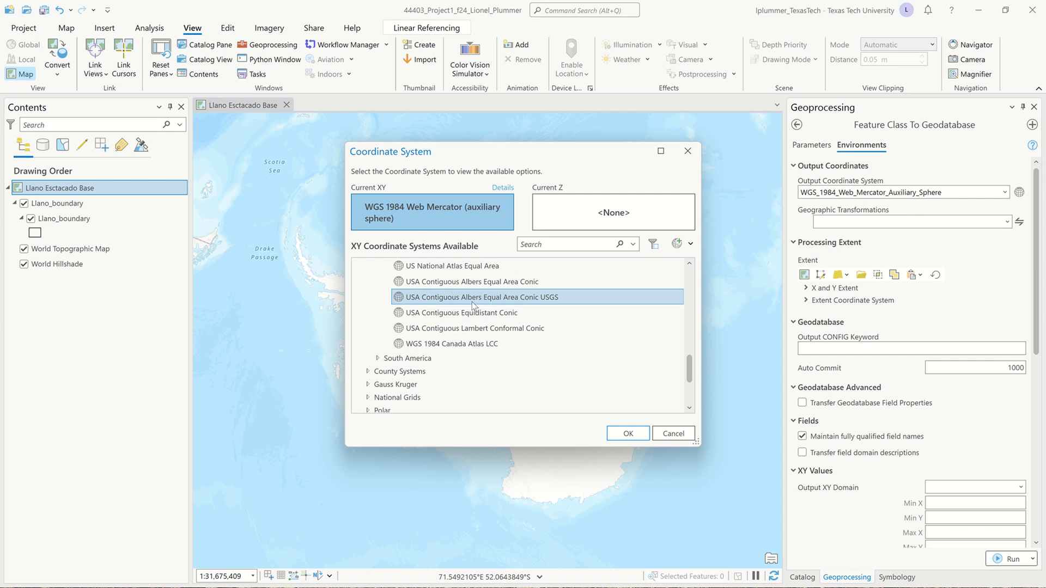
pyautogui.scroll(1, 471, 302)
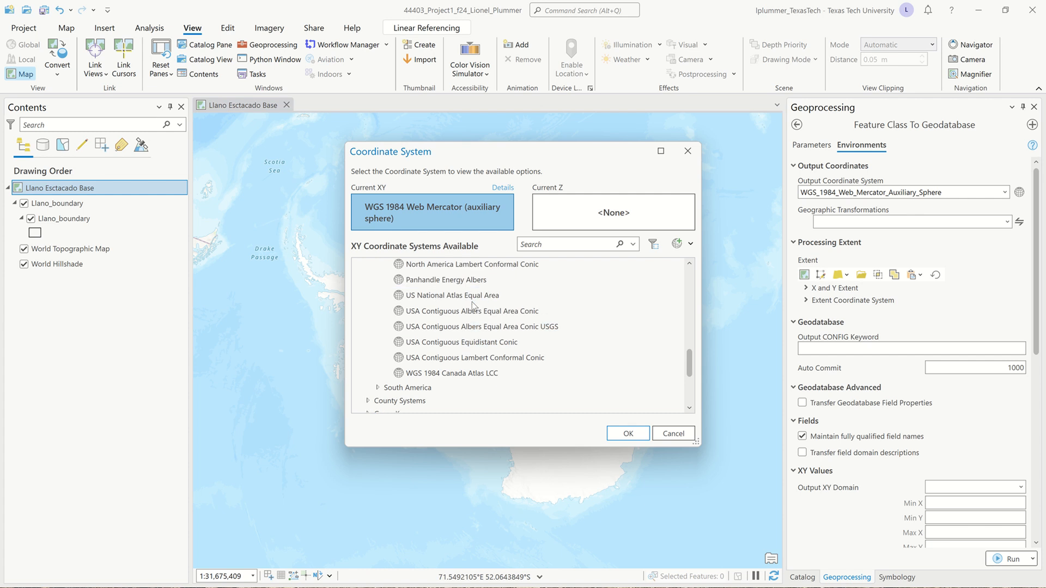
pyautogui.rightClick(515, 315)
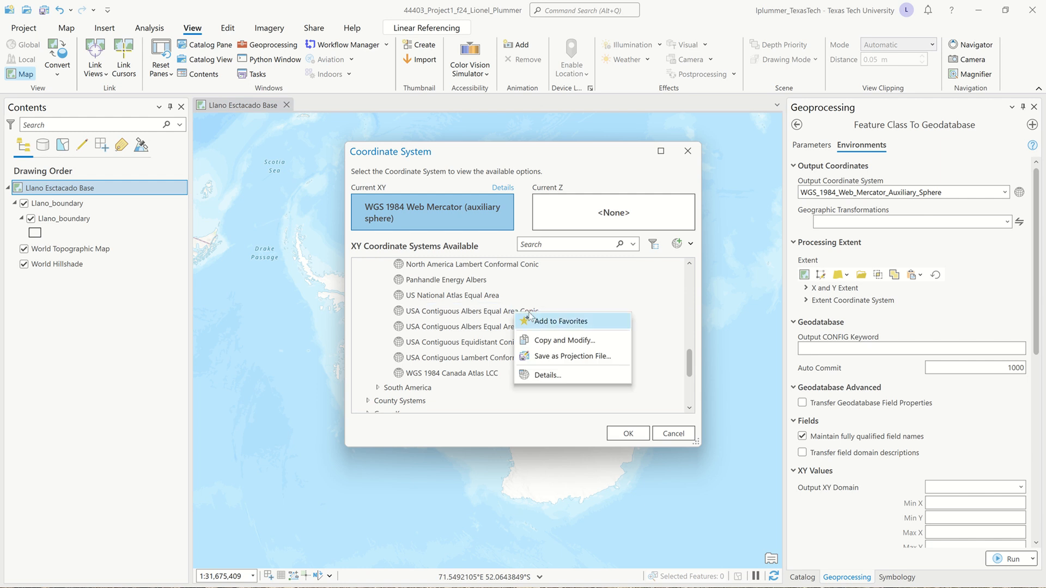
pyautogui.click(561, 321)
pyautogui.click(492, 315)
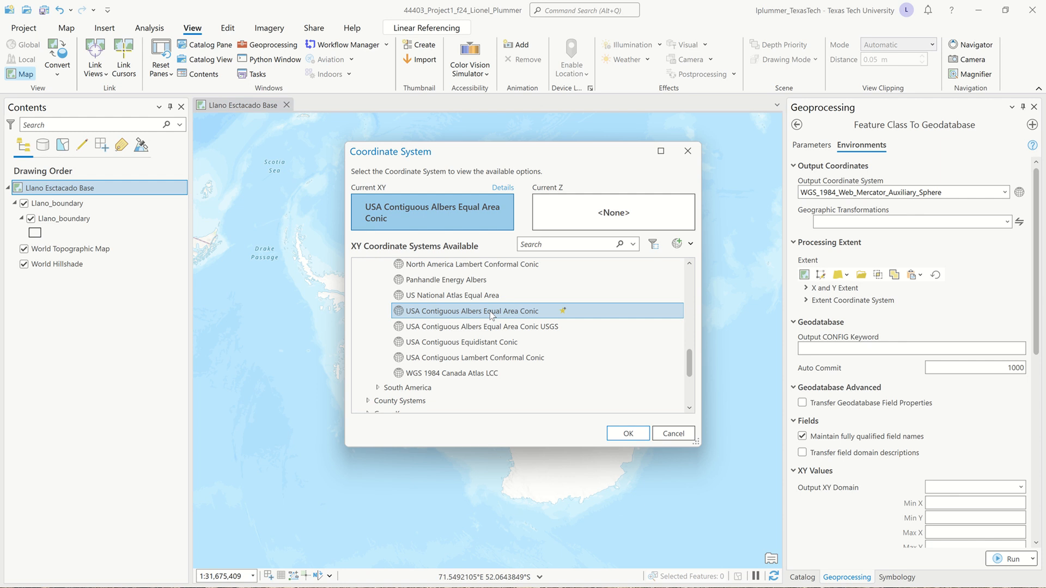
pyautogui.click(634, 433)
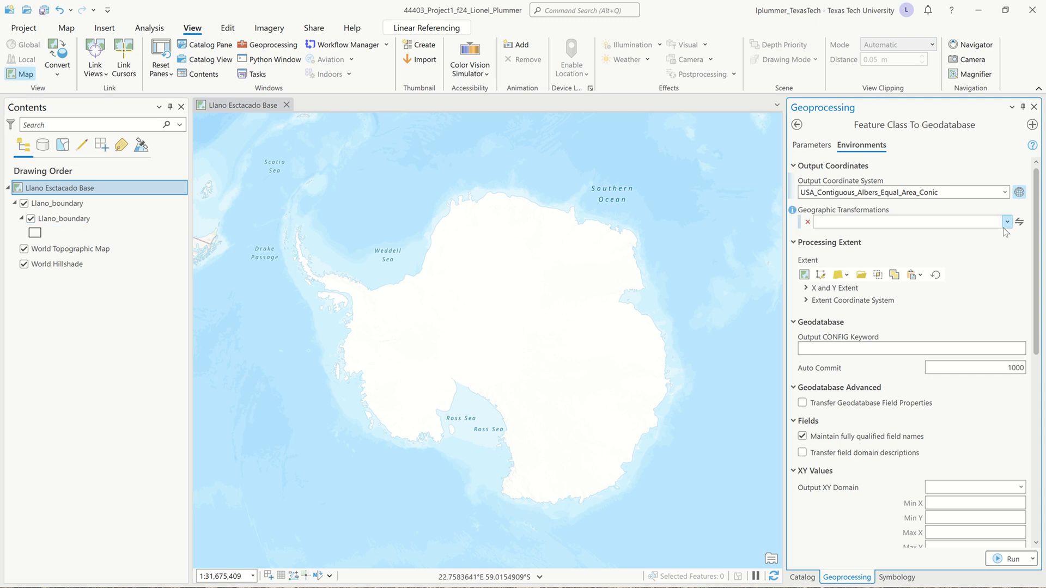
# Review the remaining environment settings and run Feature Class To Geodatabase
pyautogui.scroll(-1, 935, 310)
pyautogui.scroll(-4, 934, 311)
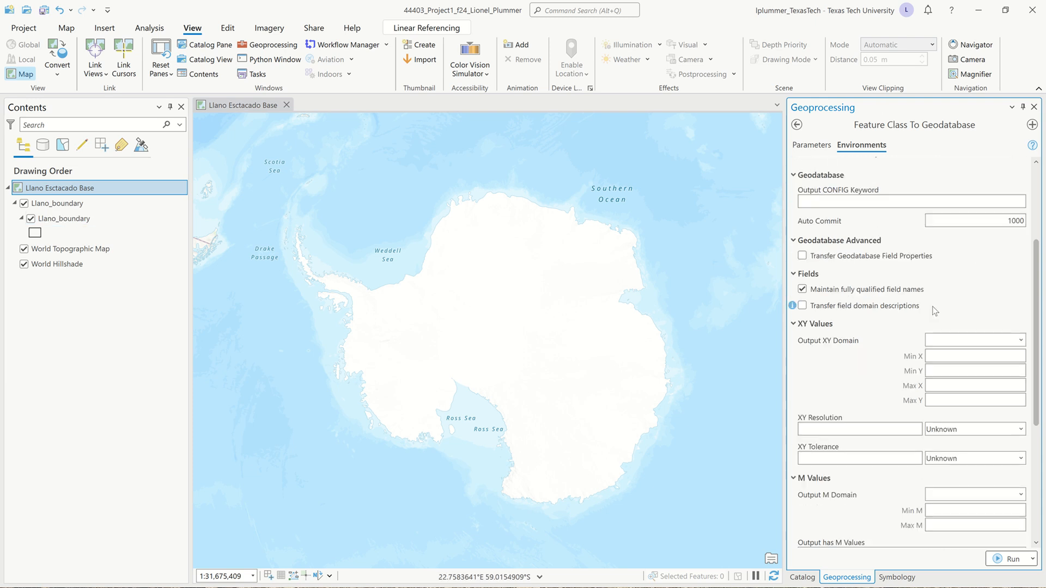
pyautogui.click(1003, 560)
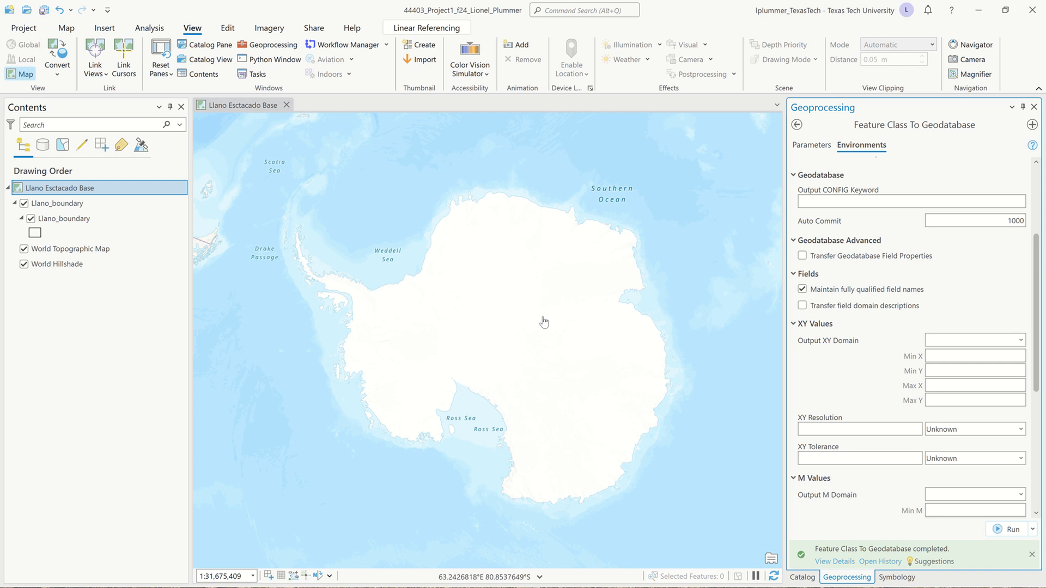
# Add the Llano_boundary feature class from the project geodatabase to the Llano Esctacado Base map
pyautogui.click(803, 578)
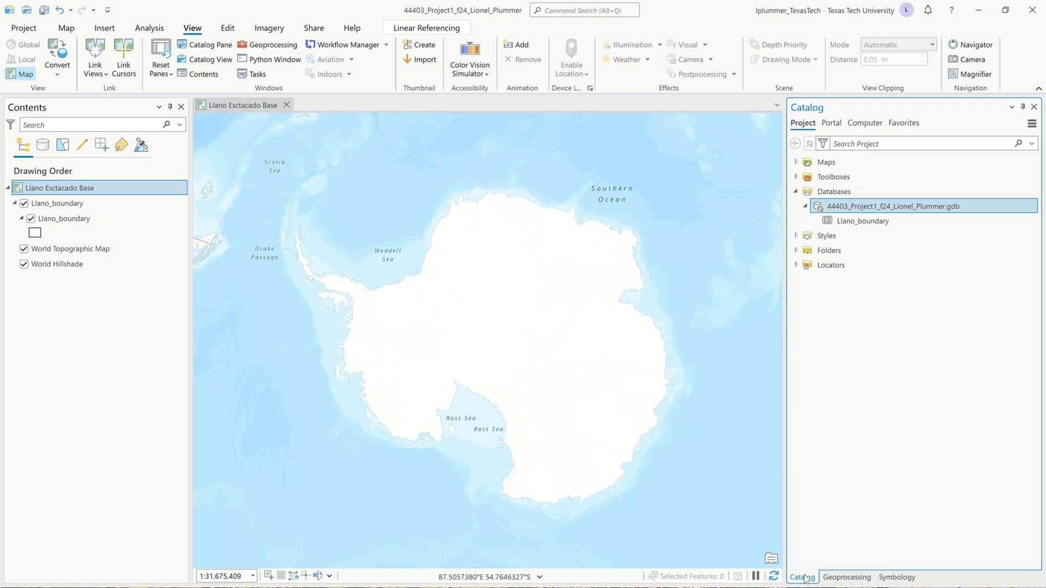
pyautogui.moveTo(881, 223)
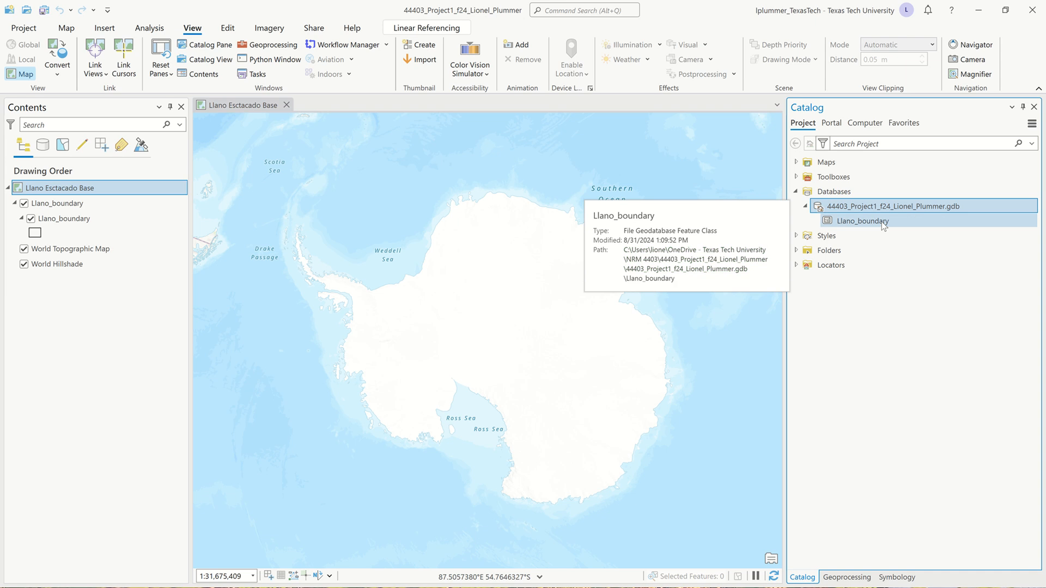
pyautogui.click(882, 223)
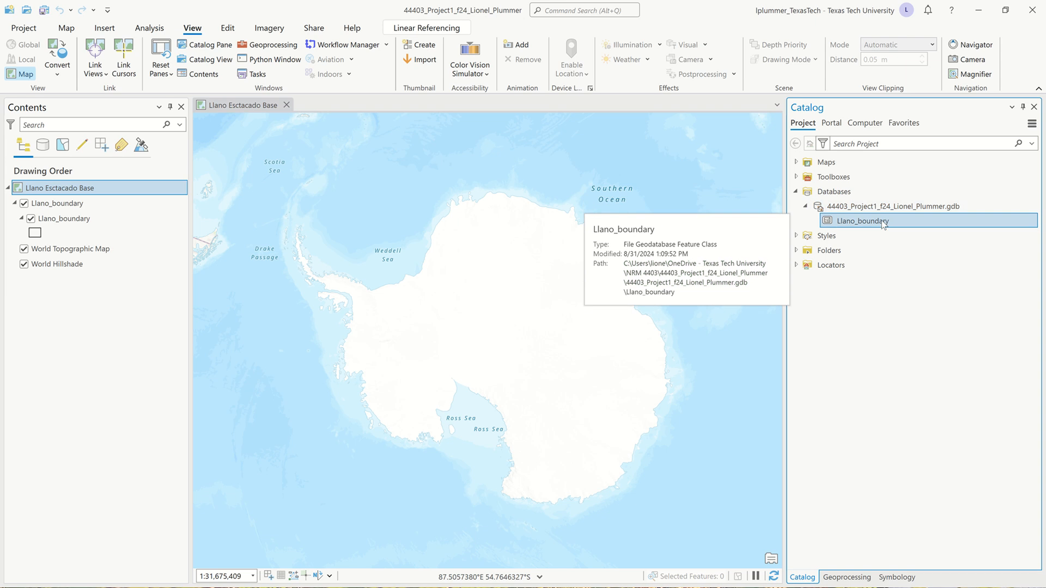
pyautogui.moveTo(882, 223); pyautogui.dragTo(550, 239)
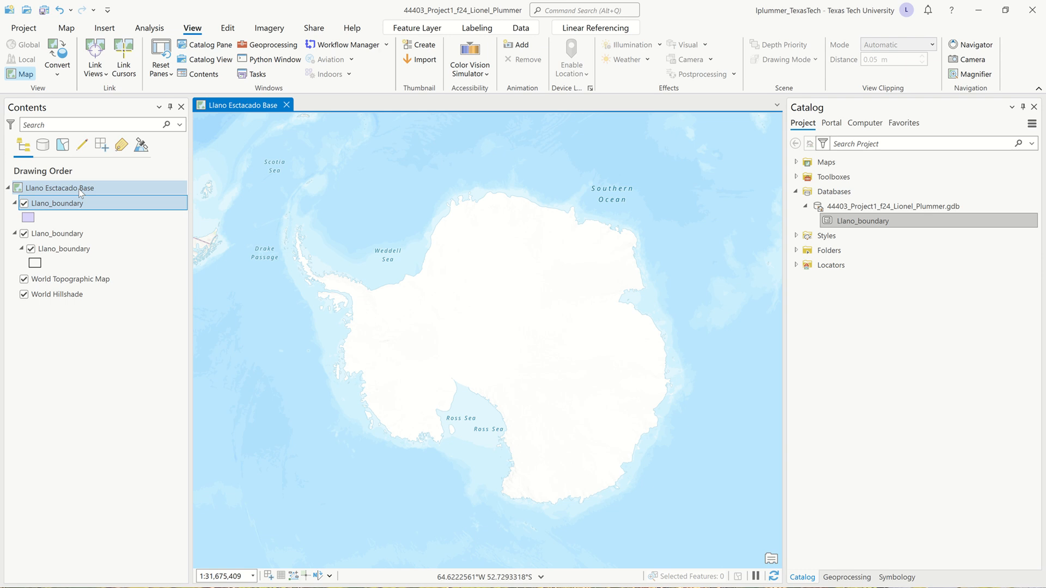
# Remove the original Llano_boundary group layer from the map
pyautogui.click(68, 236)
pyautogui.rightClick(70, 238)
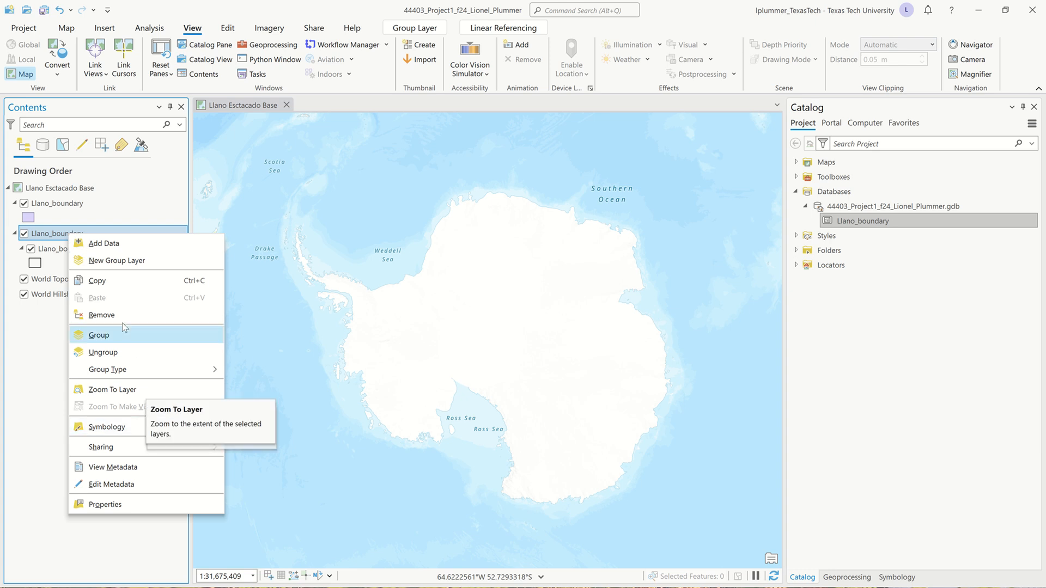
pyautogui.click(107, 317)
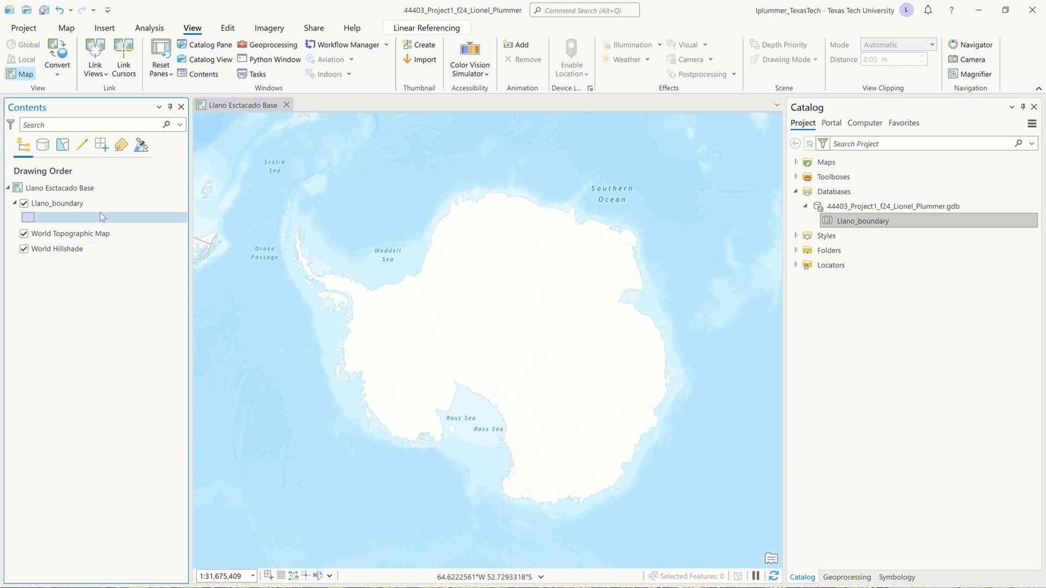
# Set the map's coordinate system to the Llano_boundary layer's USA Contiguous Albers Equal Area Conic and accept the map properties
pyautogui.rightClick(70, 190)
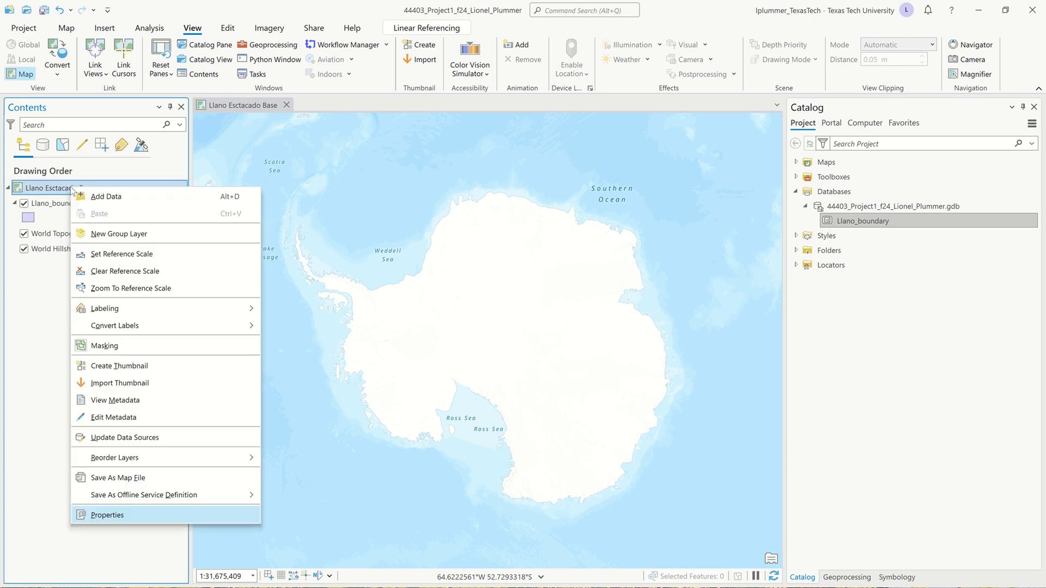
pyautogui.click(138, 516)
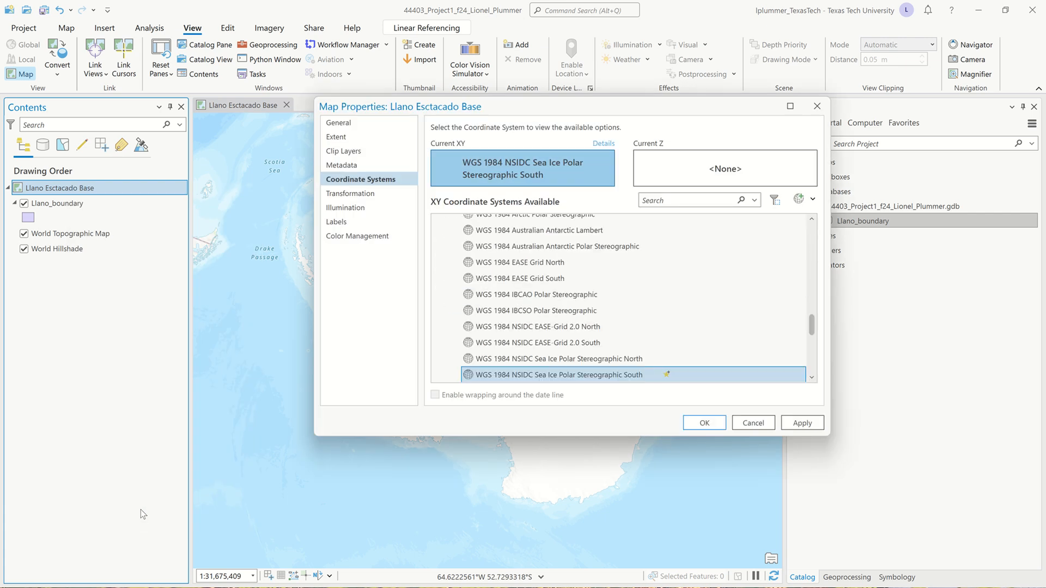
pyautogui.scroll(10, 585, 321)
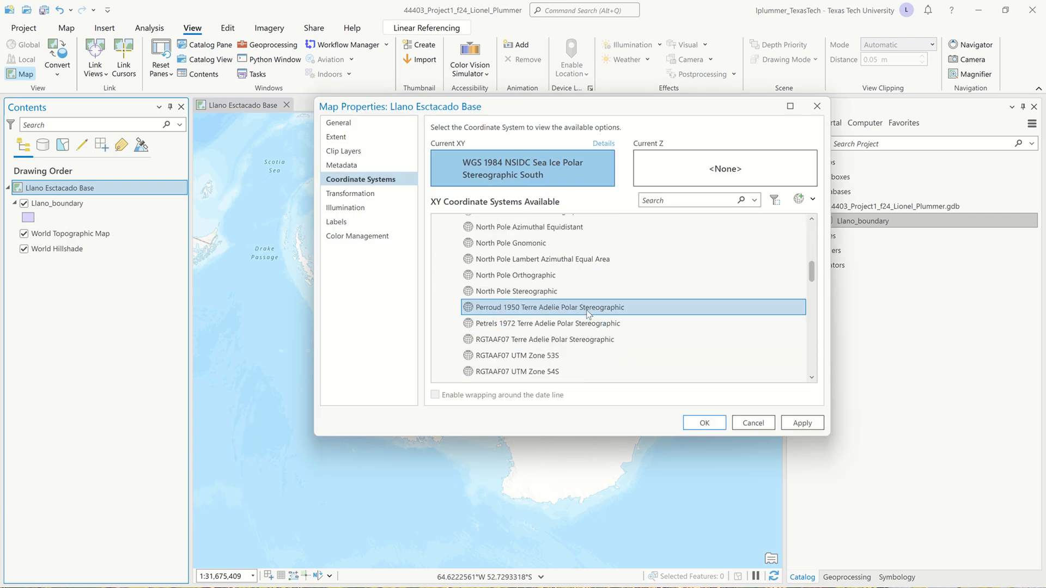
pyautogui.scroll(10, 587, 313)
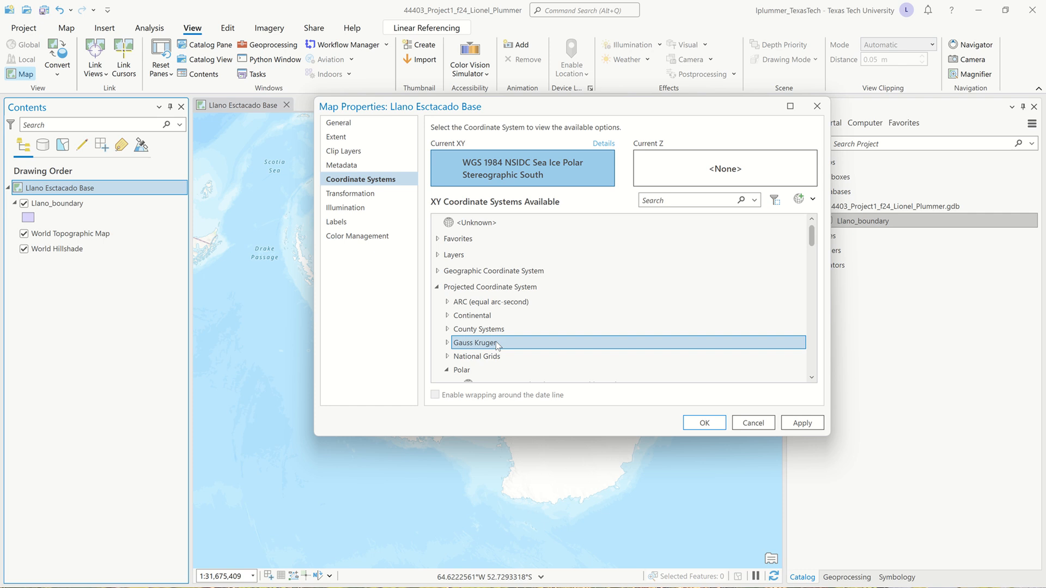
pyautogui.click(438, 255)
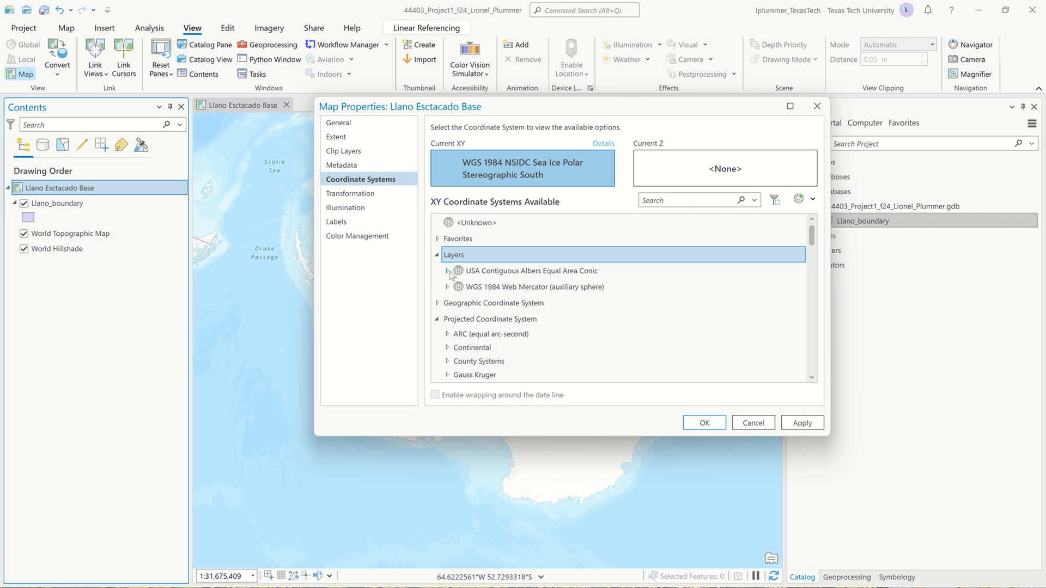
pyautogui.click(450, 274)
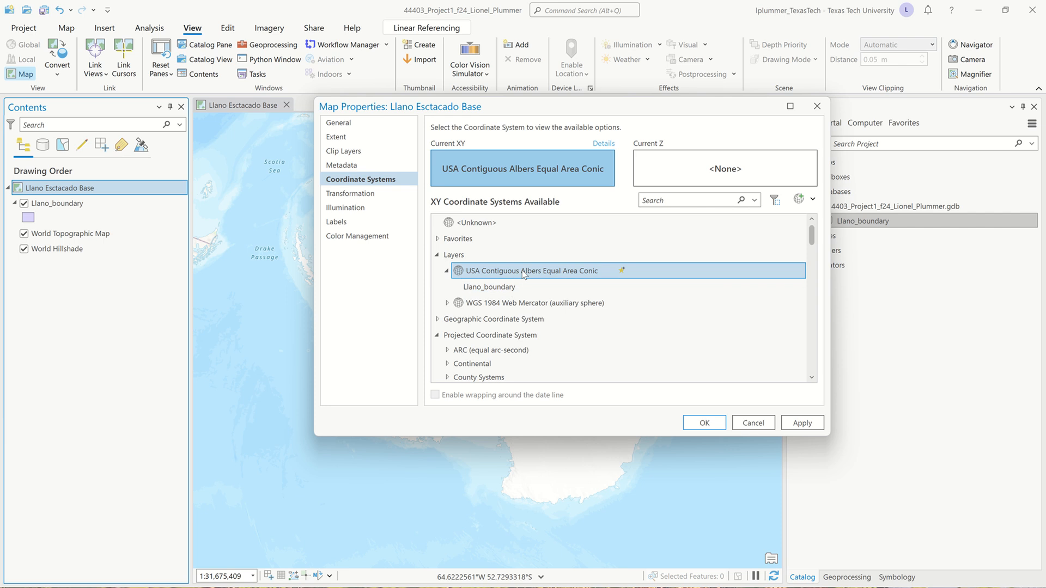
pyautogui.click(704, 424)
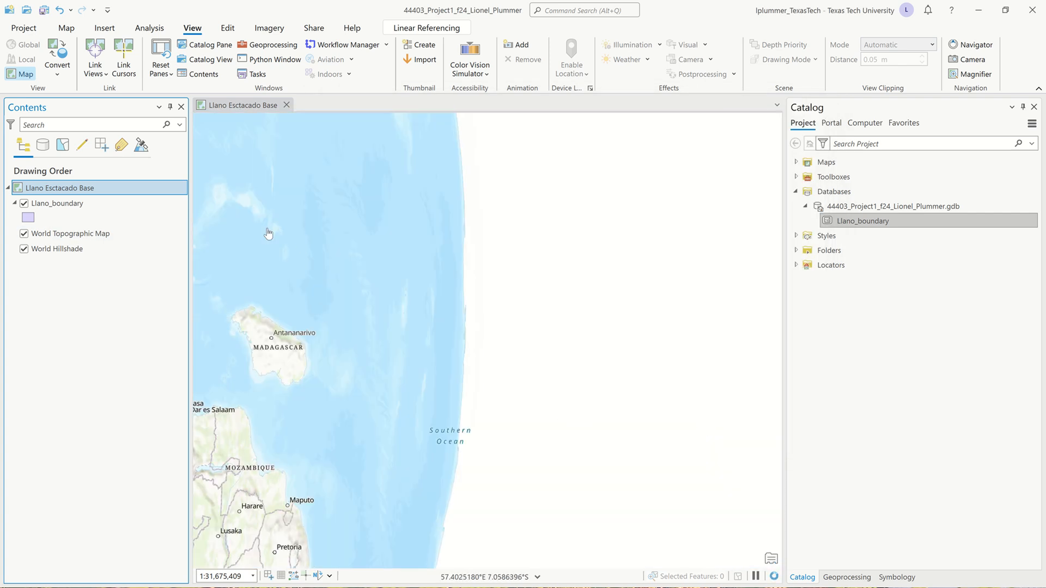
# Zoom to the Llano_boundary layer and examine its shape and its location within North America
pyautogui.rightClick(73, 205)
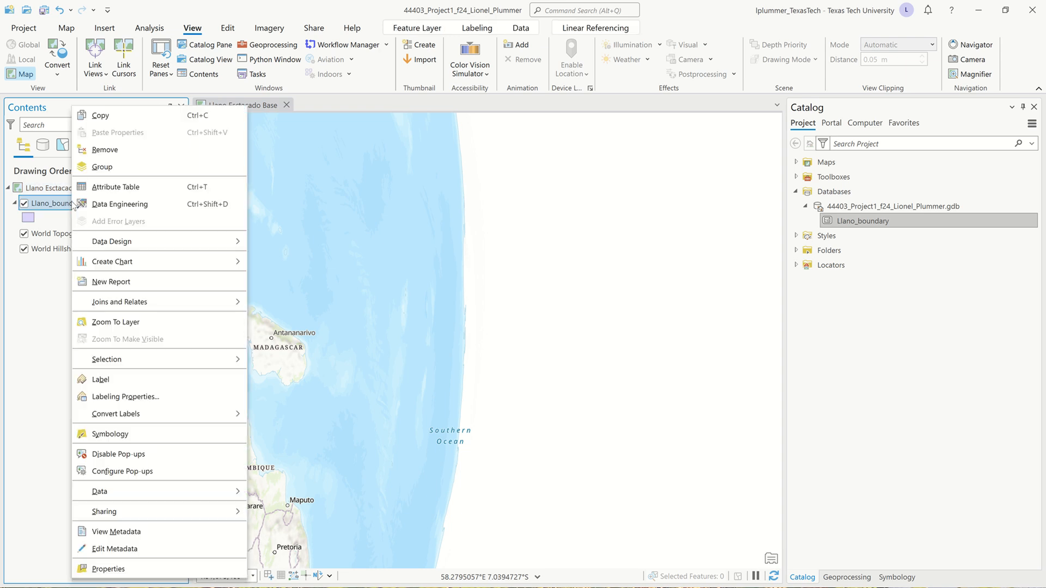
pyautogui.click(136, 321)
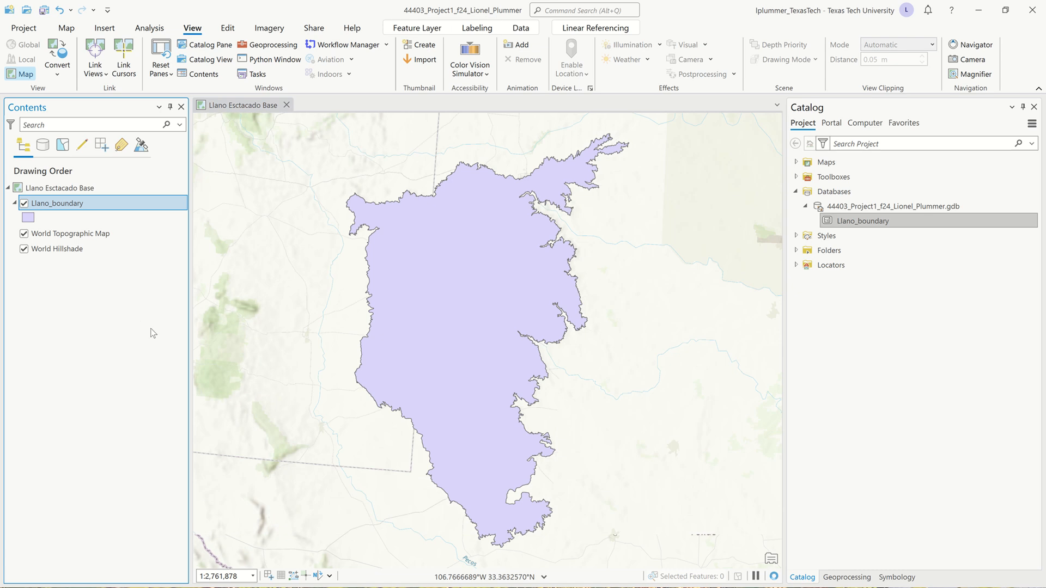
pyautogui.scroll(-2, 418, 378)
pyautogui.scroll(-4, 418, 378)
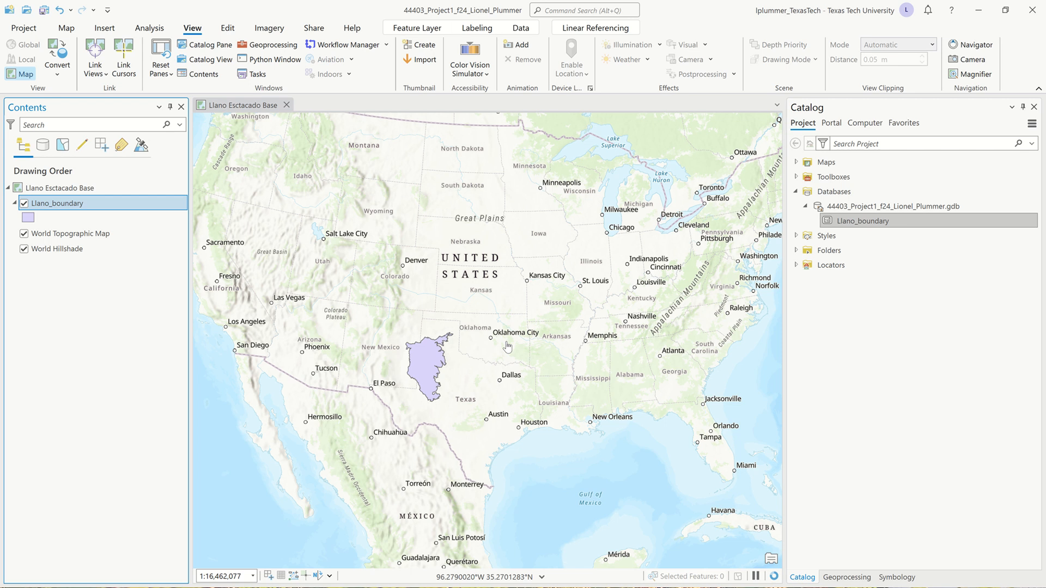
pyautogui.scroll(-2, 507, 346)
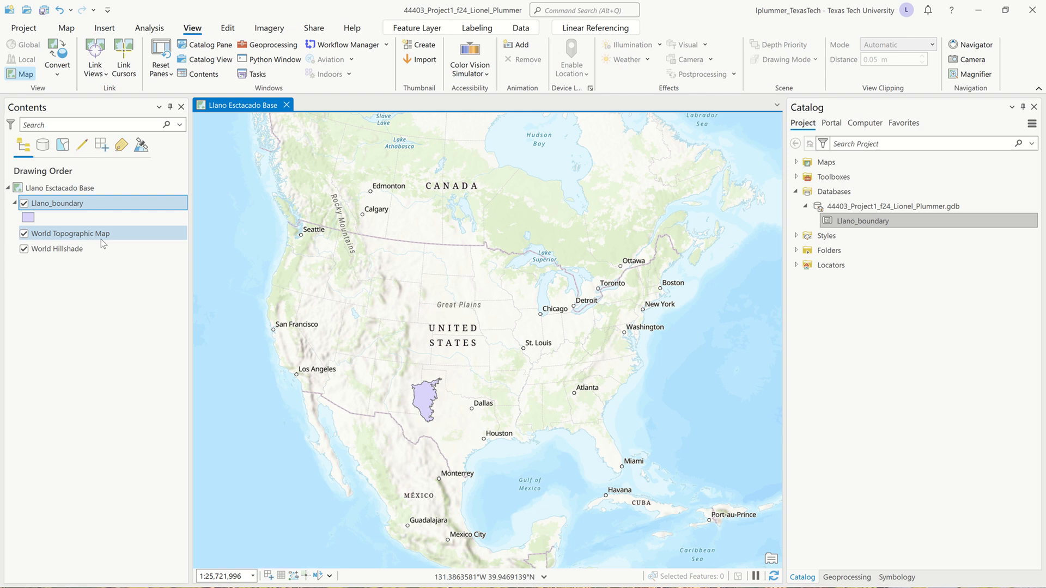
# Give the Llano_boundary polygon the thin black outline symbol from the ArcGIS 2D style and save the project
pyautogui.click(30, 219)
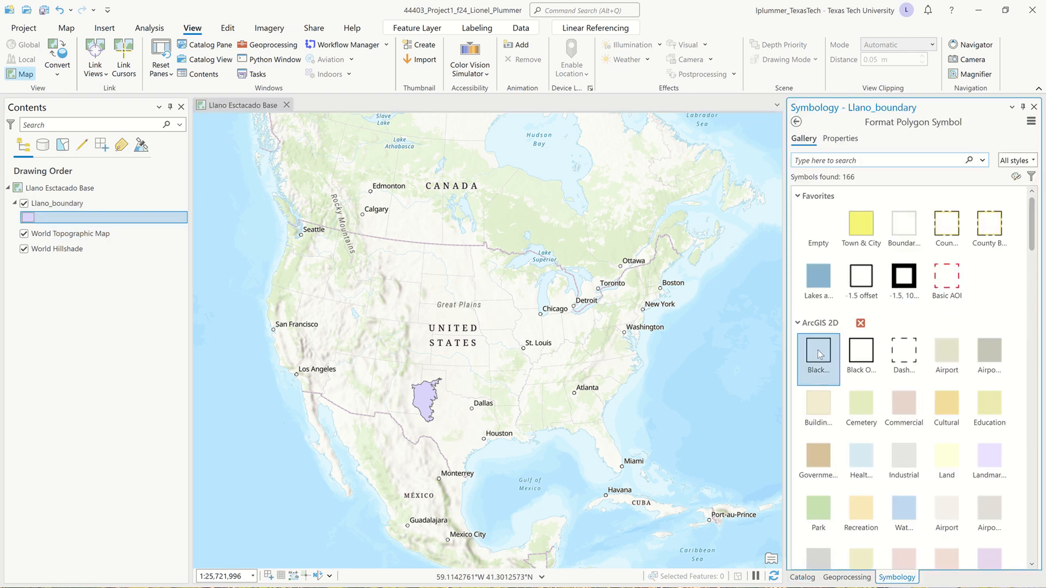
pyautogui.click(818, 349)
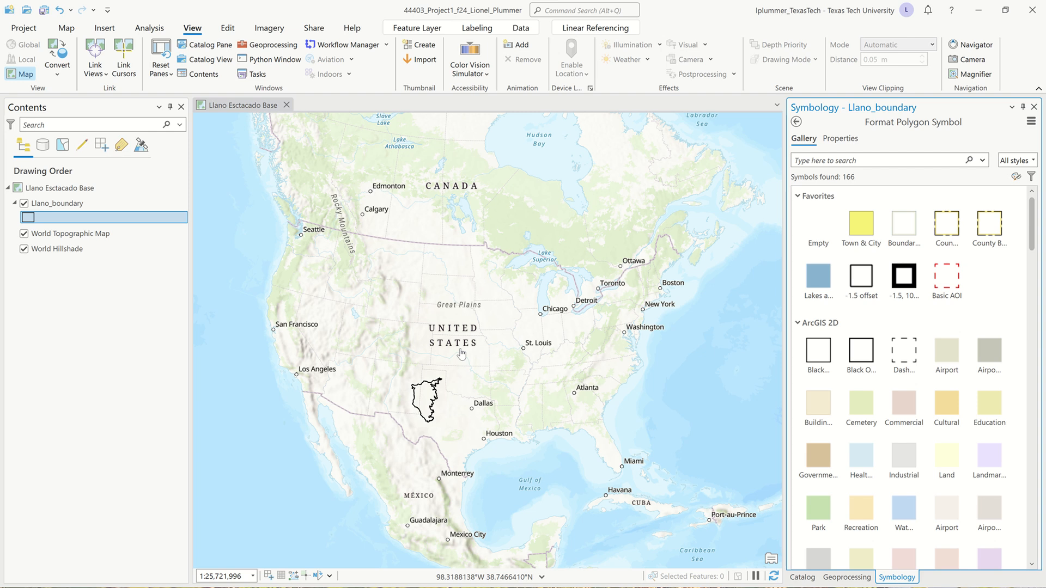
pyautogui.hotkey('ctrl', 's')
# Examine the outlined boundary up close and the eastern United States in the Albers projection
pyautogui.scroll(2, 429, 418)
pyautogui.scroll(1, 429, 418)
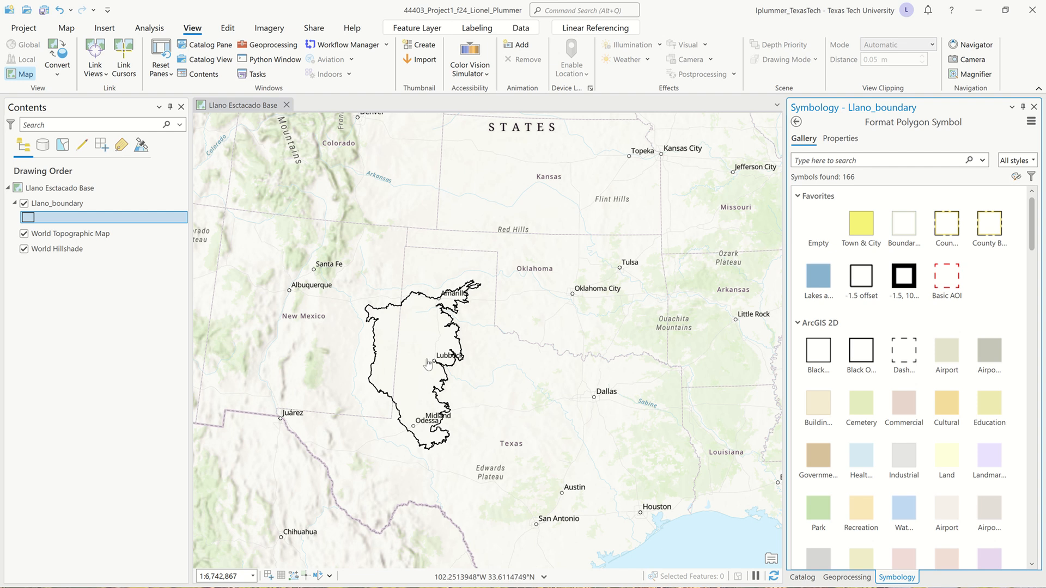
pyautogui.scroll(-2, 499, 329)
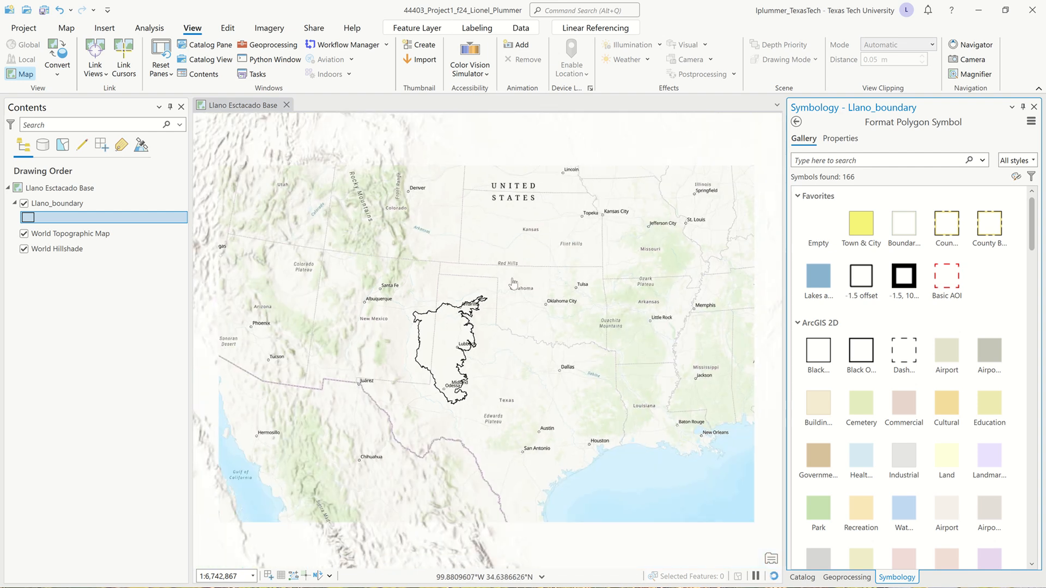
pyautogui.moveTo(534, 242); pyautogui.dragTo(255, 402)
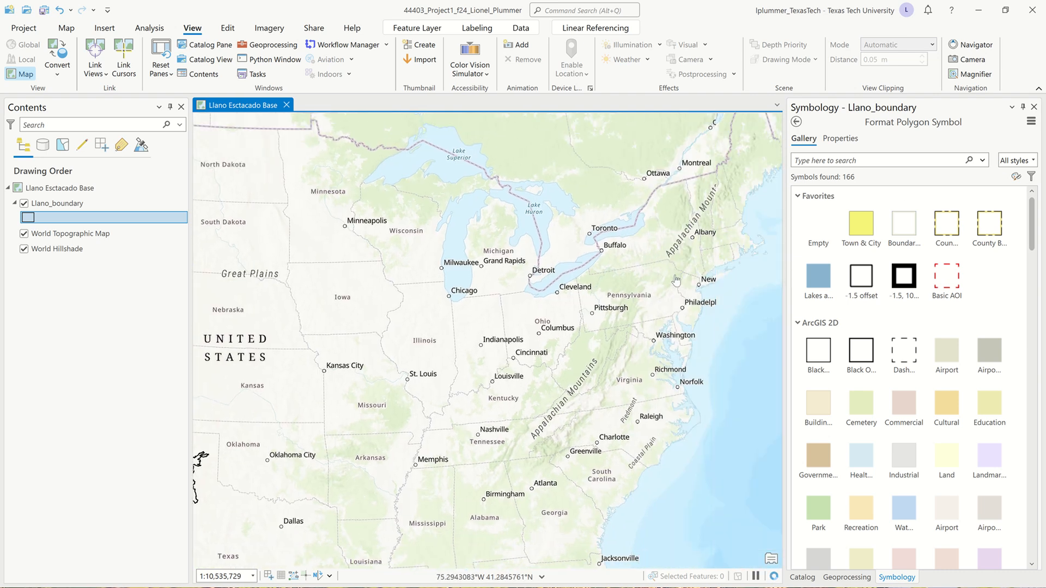
# Frame the whole Llano_boundary outline in the map view at a scale of 1:2,761,878
pyautogui.scroll(4, 649, 283)
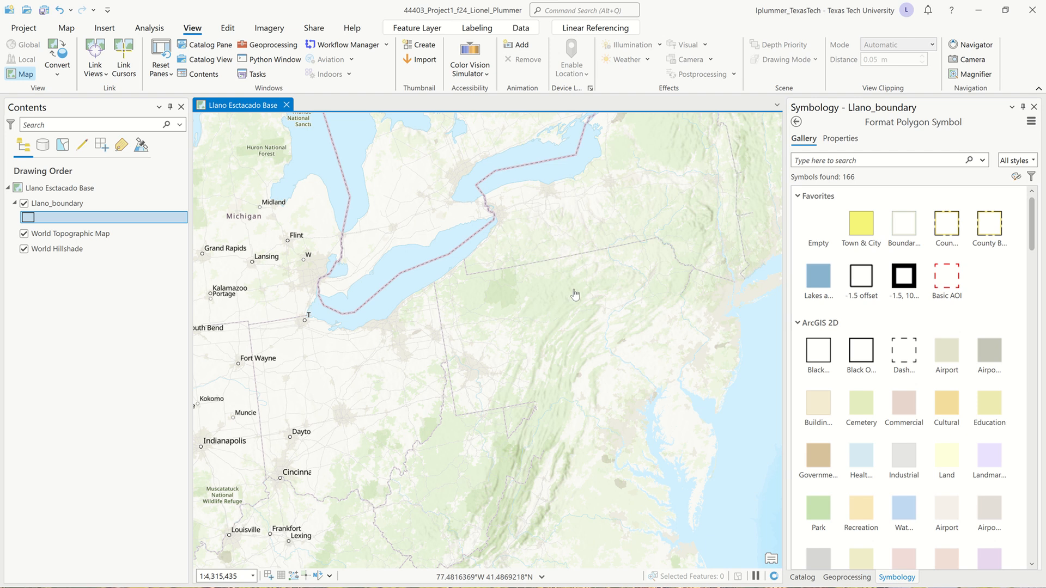
pyautogui.scroll(-5, 632, 311)
pyautogui.scroll(4, 277, 421)
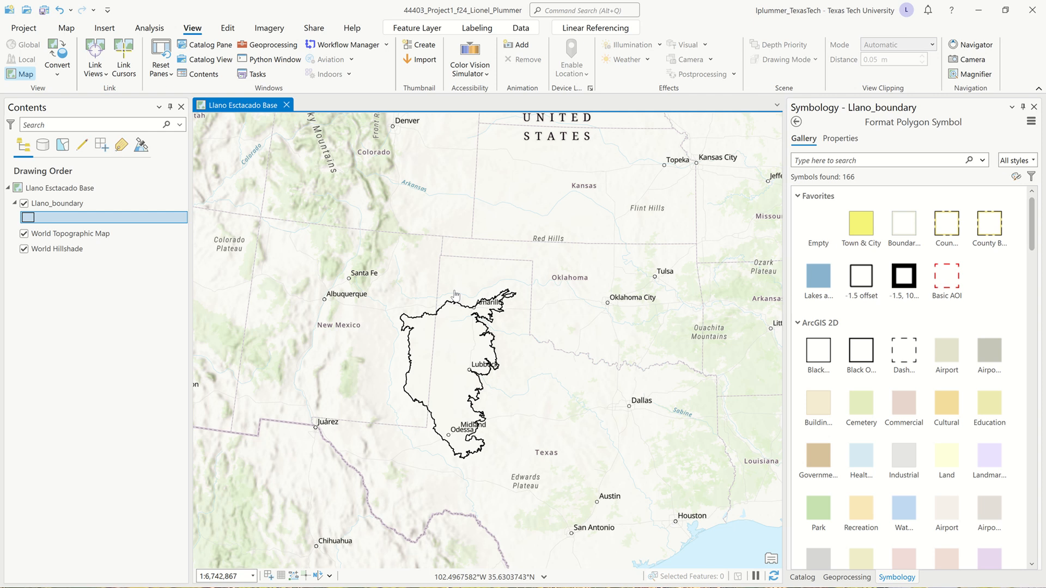
pyautogui.scroll(4, 456, 294)
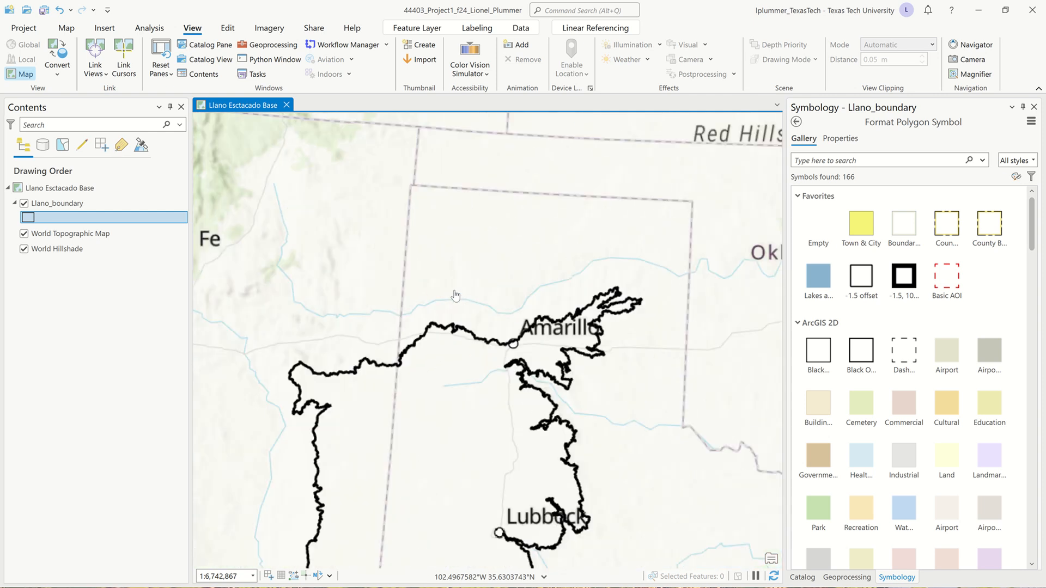
pyautogui.scroll(-5, 455, 294)
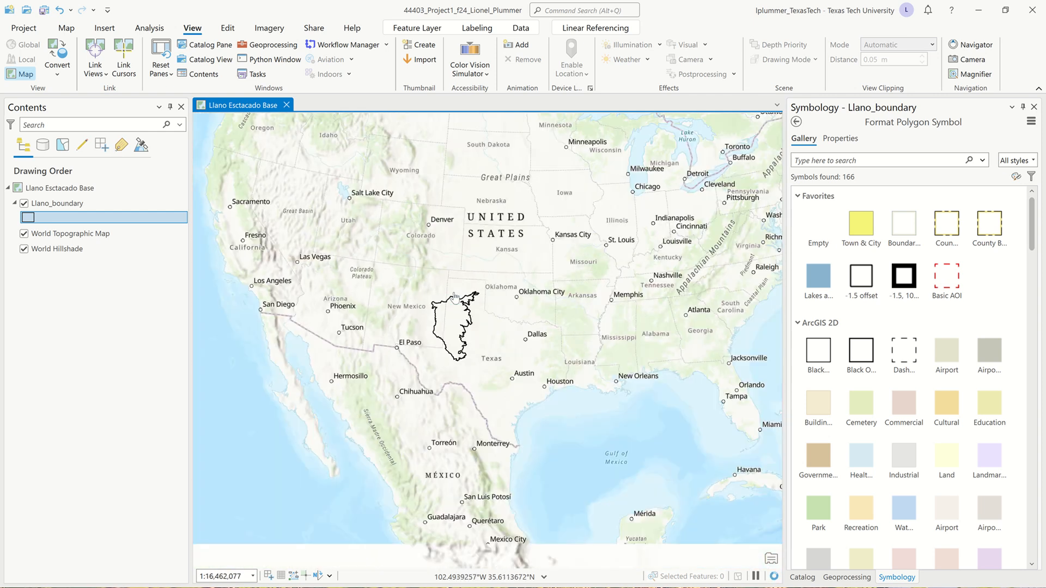
pyautogui.scroll(5, 455, 295)
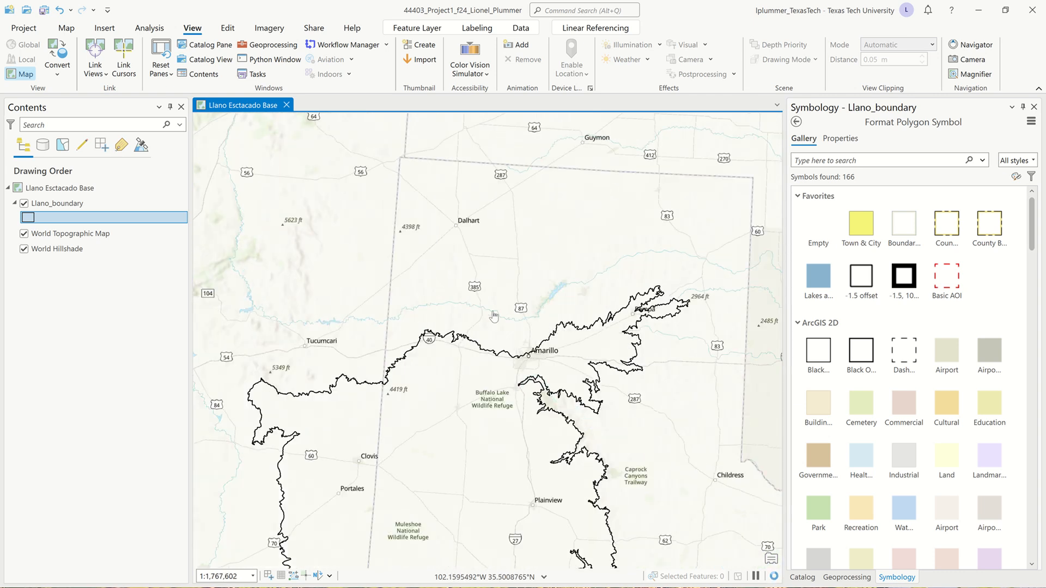
pyautogui.moveTo(494, 315); pyautogui.dragTo(502, 176)
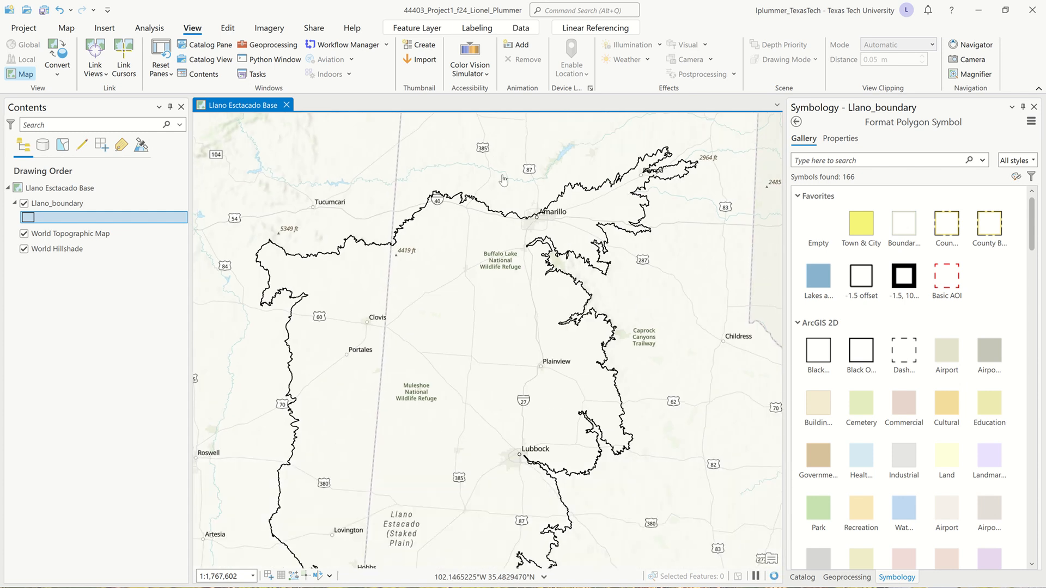
pyautogui.scroll(-2, 457, 344)
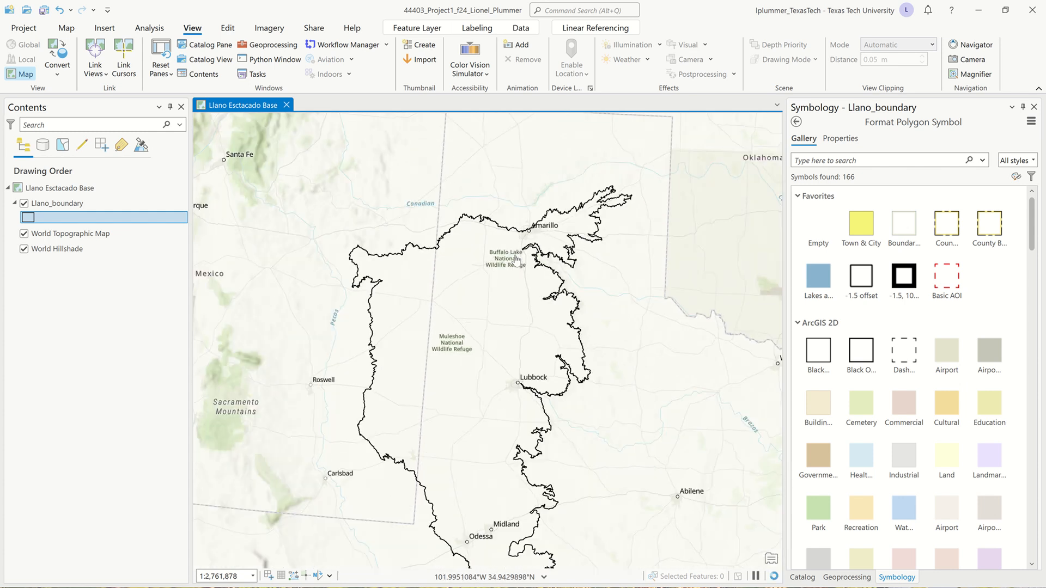
pyautogui.moveTo(442, 319); pyautogui.dragTo(447, 249)
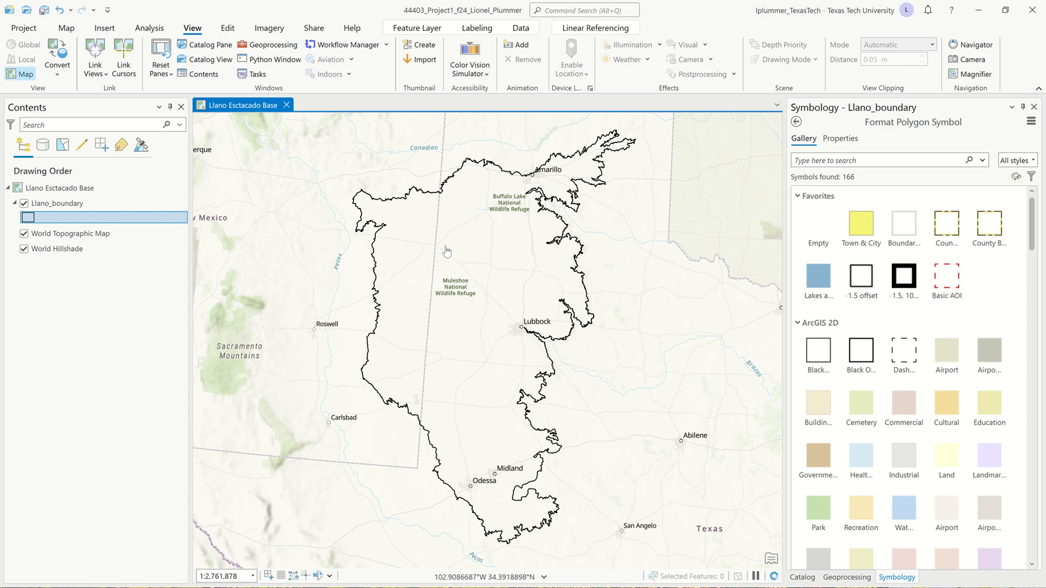
# Create a new portrait layout with the Architectural C page size, 18 by 24 inches
pyautogui.click(104, 30)
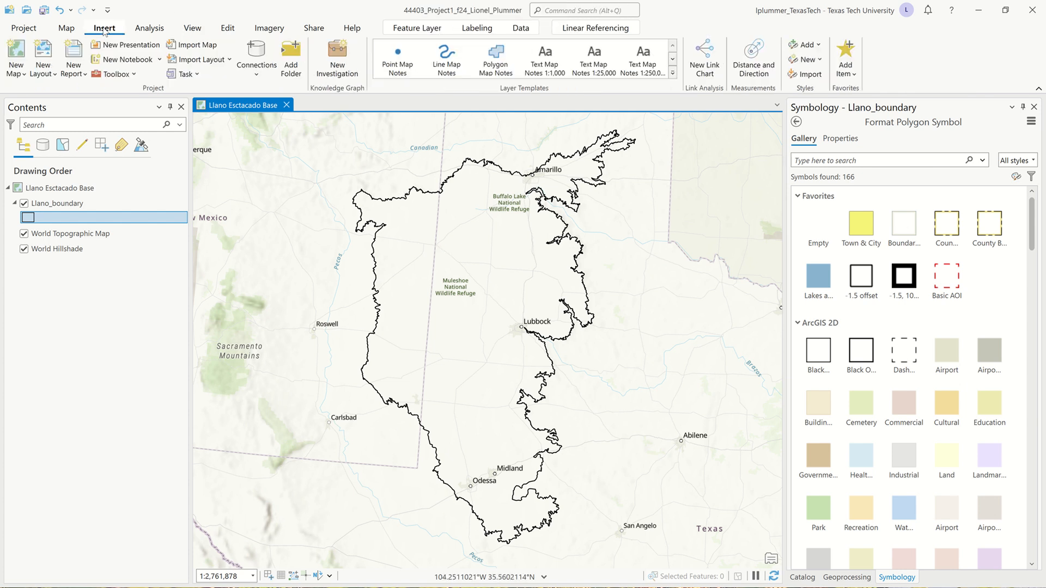
pyautogui.click(54, 76)
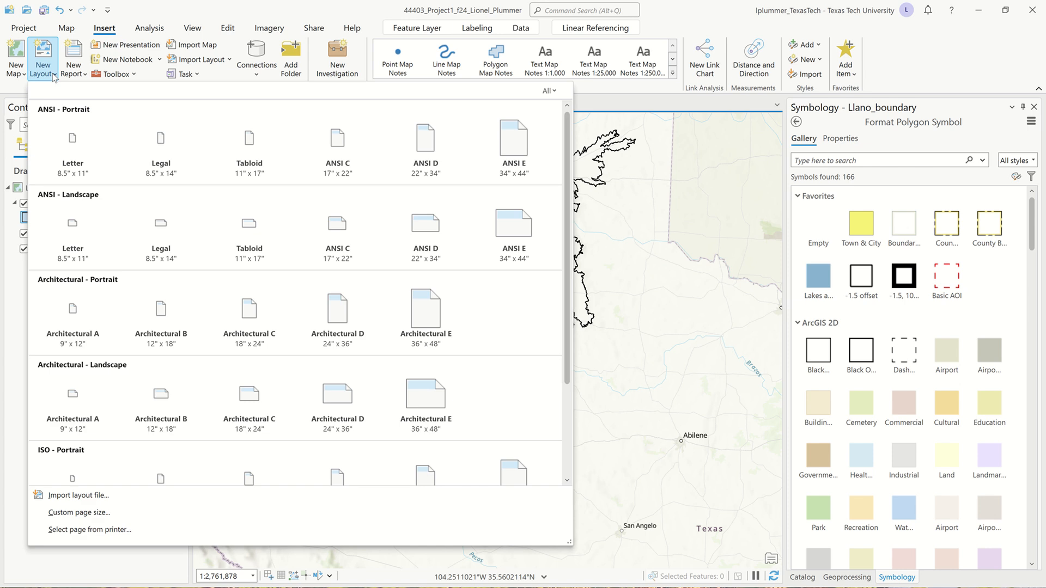
pyautogui.click(260, 318)
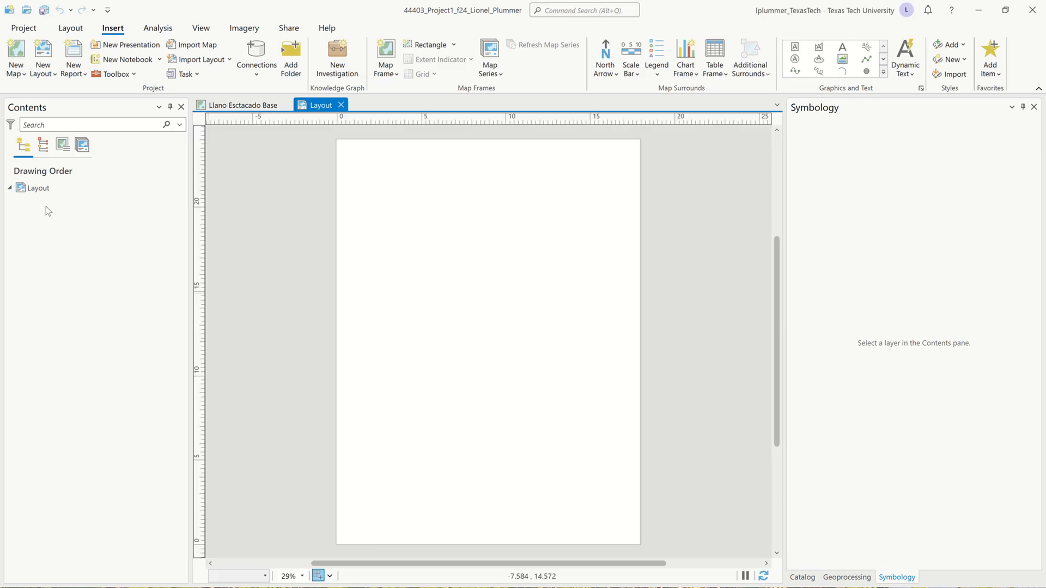
# Rename the new layout as Llano Estacado Base in its properties
pyautogui.doubleClick(44, 192)
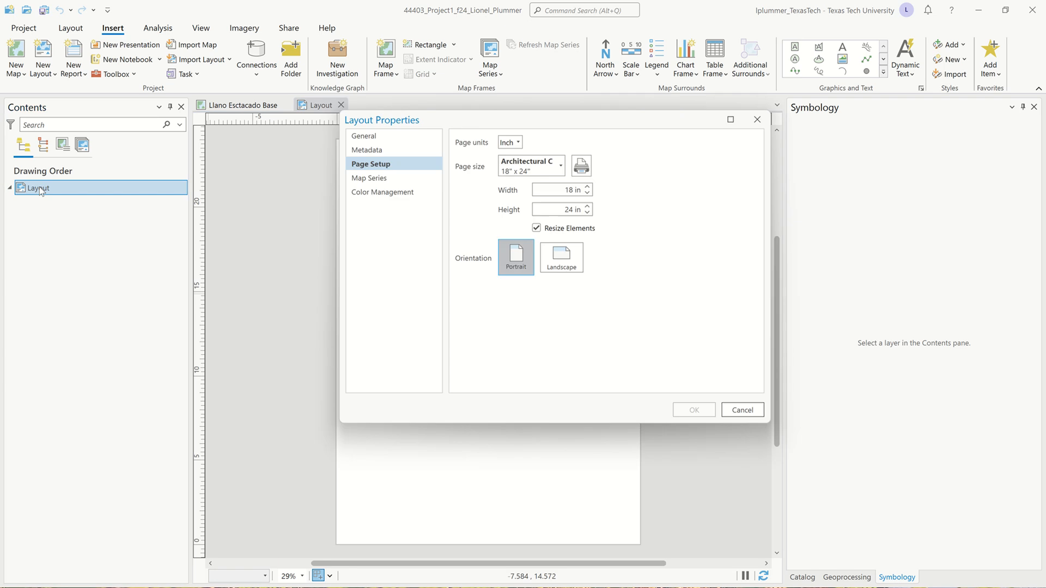
pyautogui.click(395, 139)
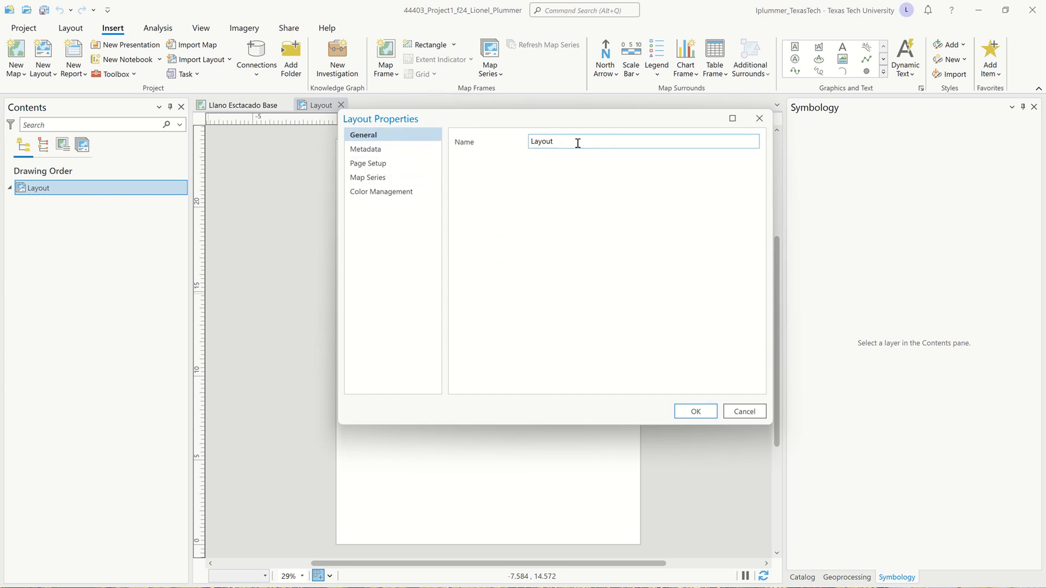
pyautogui.moveTo(576, 142); pyautogui.dragTo(469, 139)
pyautogui.write('L')
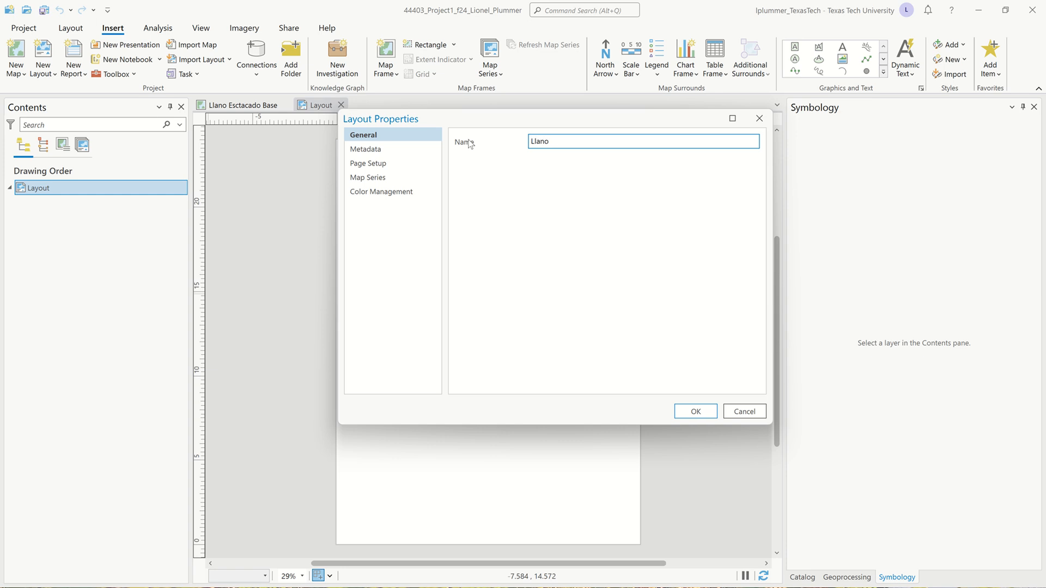
pyautogui.write('Estacado Base')
pyautogui.click(695, 408)
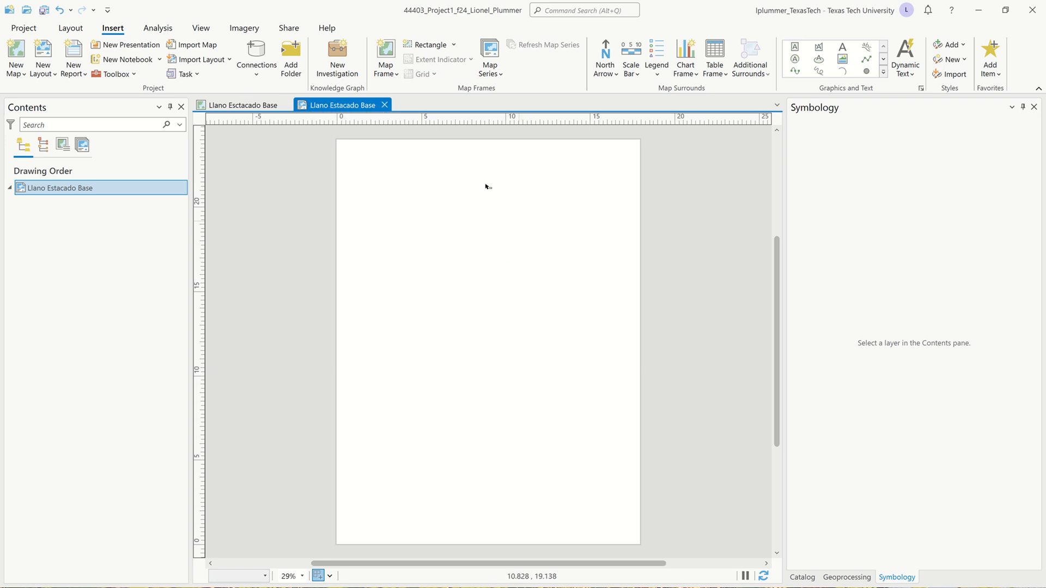
pyautogui.click(211, 106)
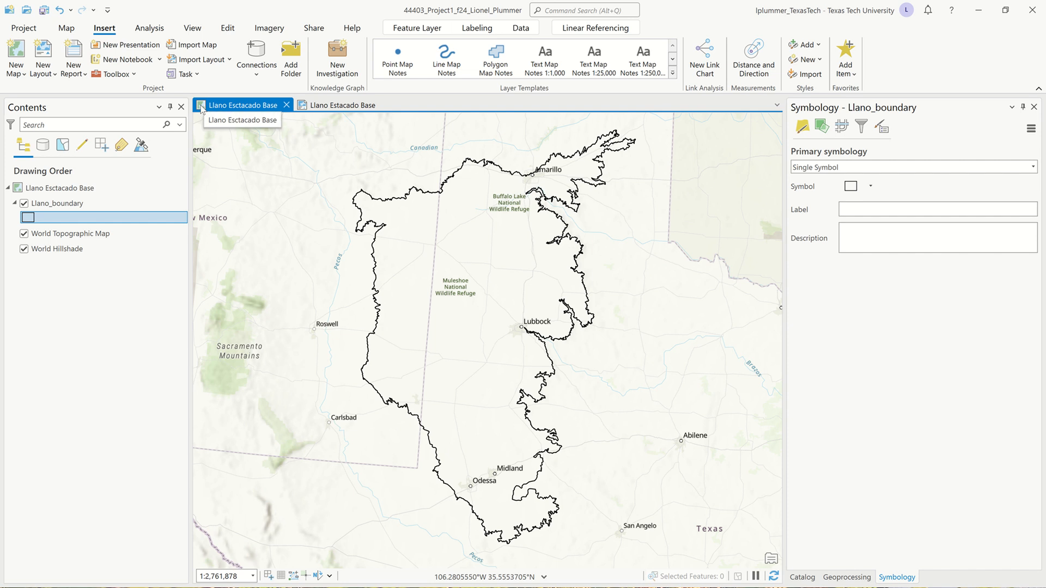
pyautogui.click(299, 106)
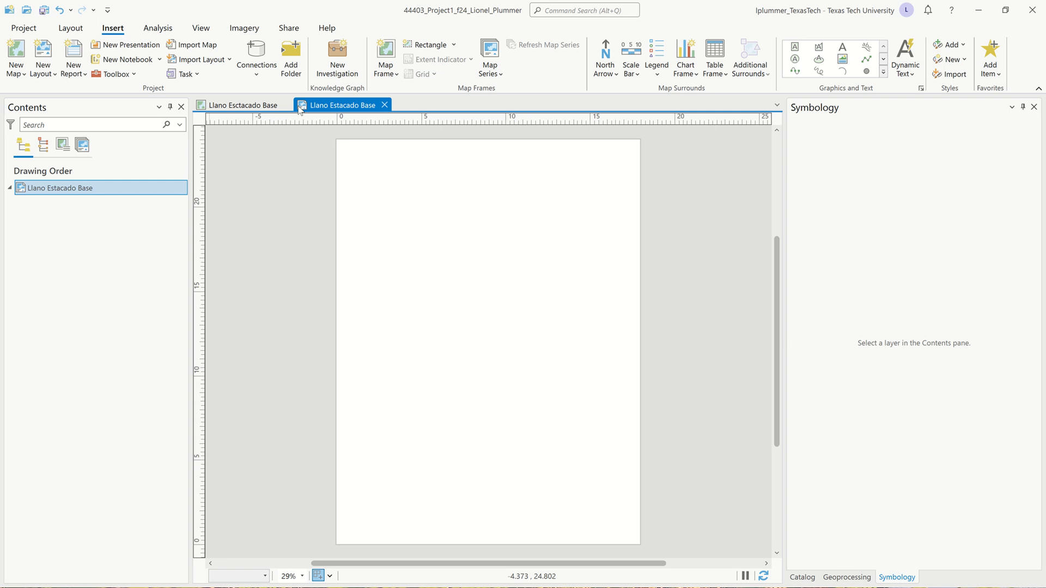
pyautogui.click(397, 73)
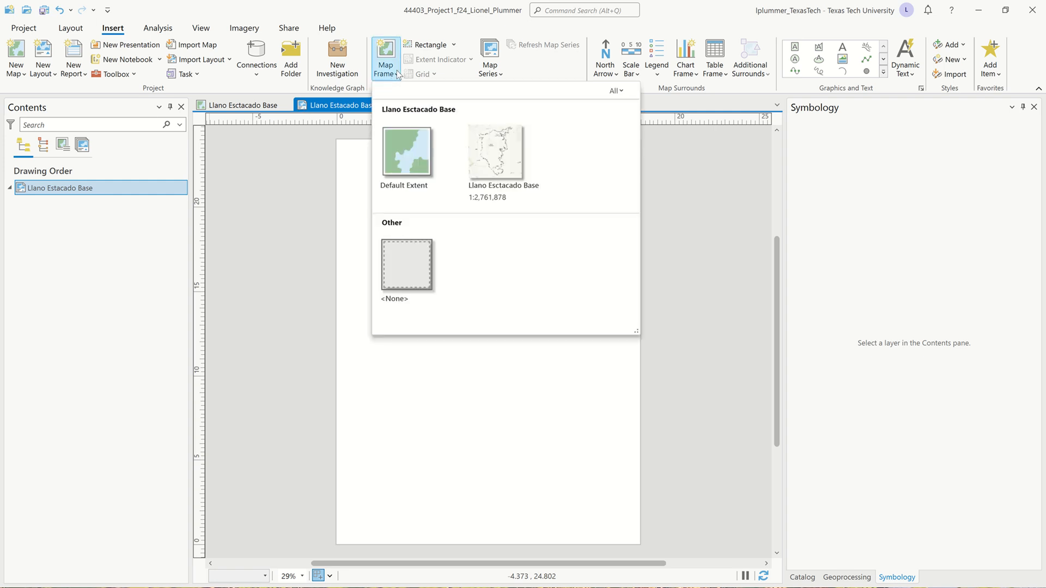
pyautogui.click(499, 157)
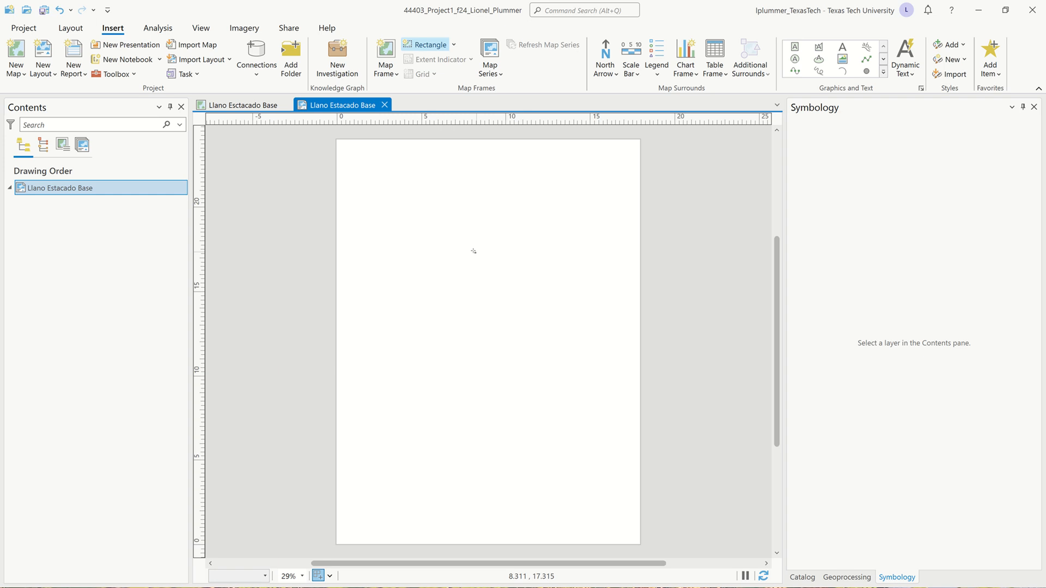
pyautogui.moveTo(402, 199); pyautogui.dragTo(573, 341)
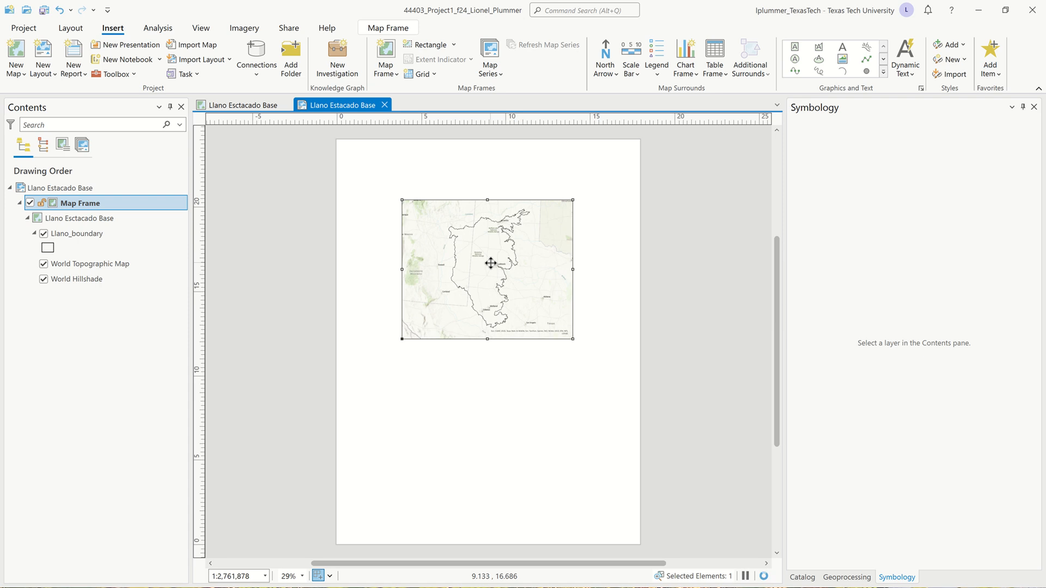
pyautogui.press('Delete')
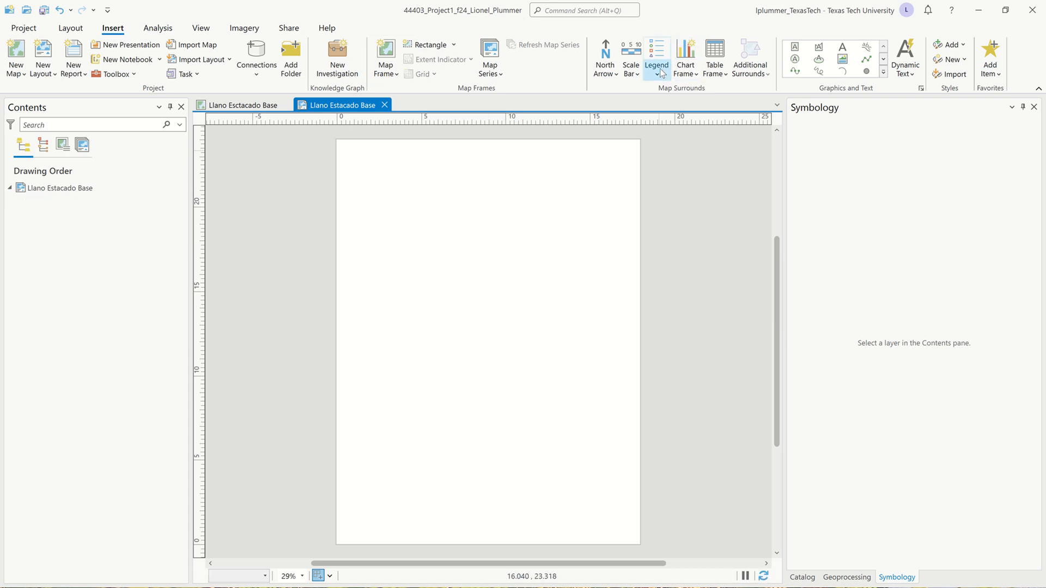
pyautogui.click(658, 73)
pyautogui.click(666, 138)
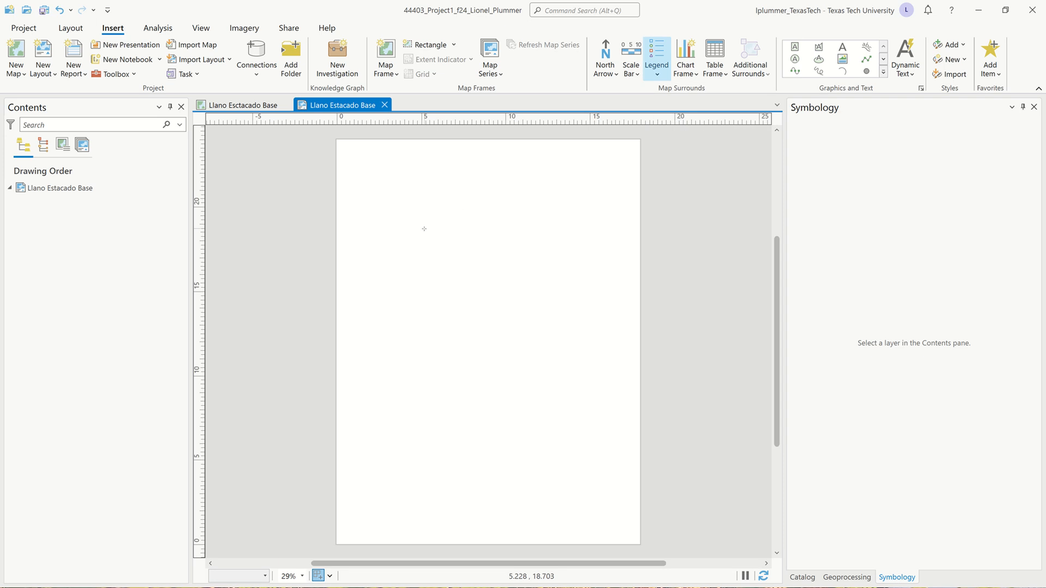
pyautogui.moveTo(424, 228); pyautogui.dragTo(554, 373)
pyautogui.press('Delete')
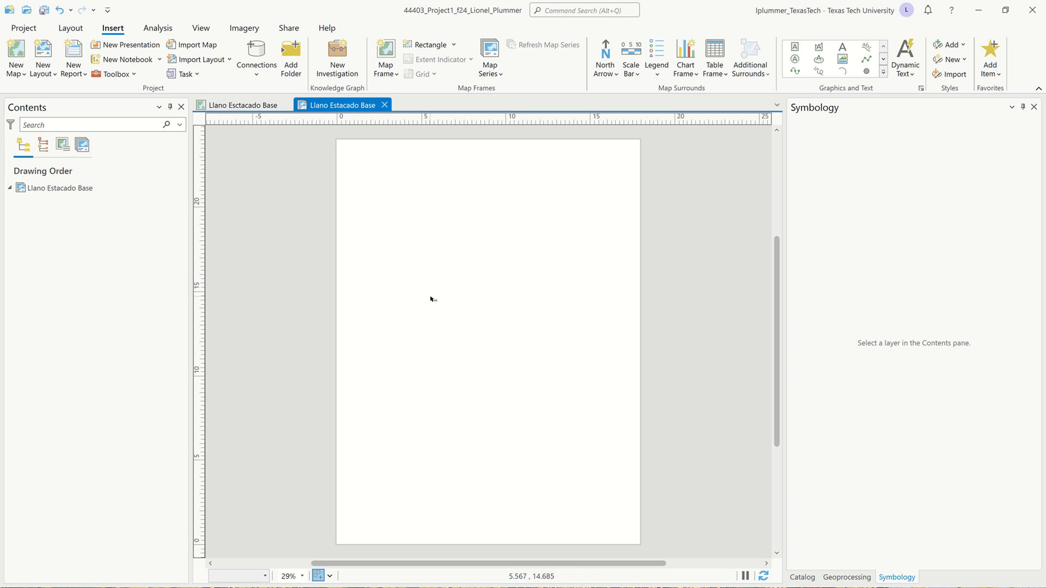
# Insert a map frame of the Llano Esctacado Base view at 1:2,761,878, about 13 by 17 inches, on the layout page
pyautogui.click(396, 75)
pyautogui.click(502, 148)
pyautogui.moveTo(391, 190); pyautogui.dragTo(611, 477)
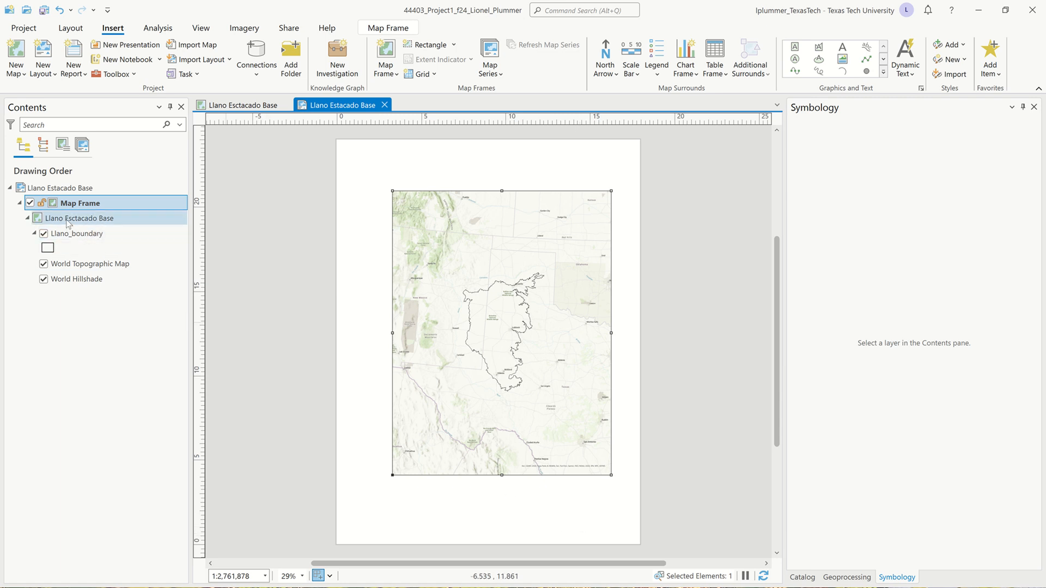
# Rename the layout's map frame as Llano Base
pyautogui.doubleClick(67, 204)
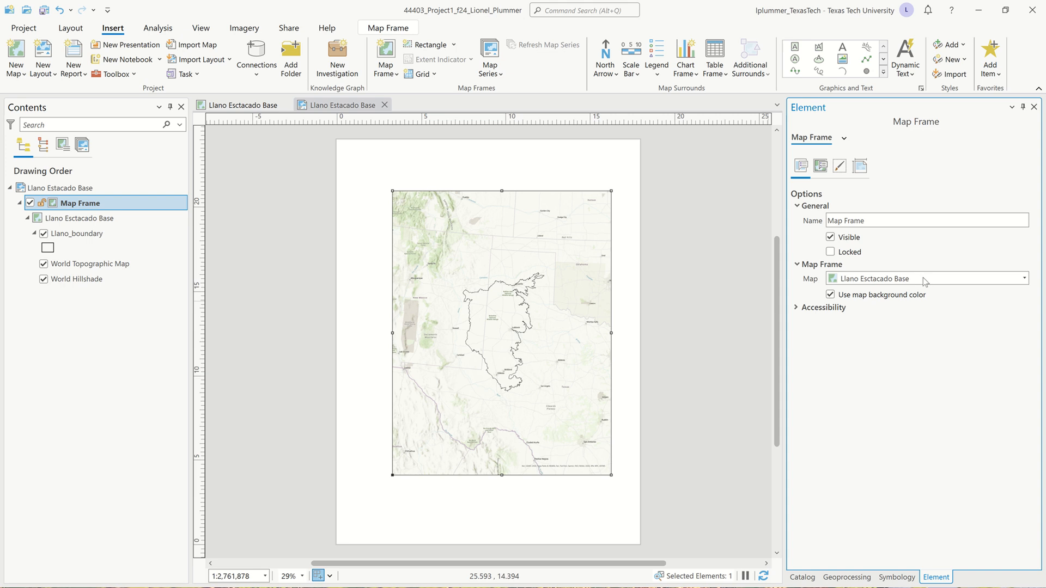
pyautogui.moveTo(898, 220); pyautogui.dragTo(828, 220)
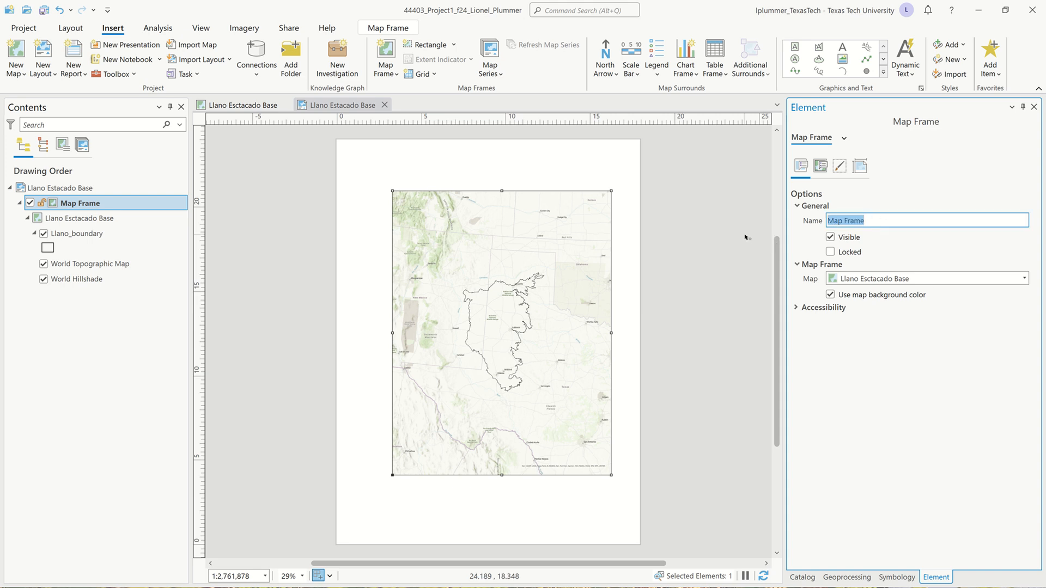
pyautogui.press('BackSpace')
pyautogui.write('Llano Base')
pyautogui.press('Return')
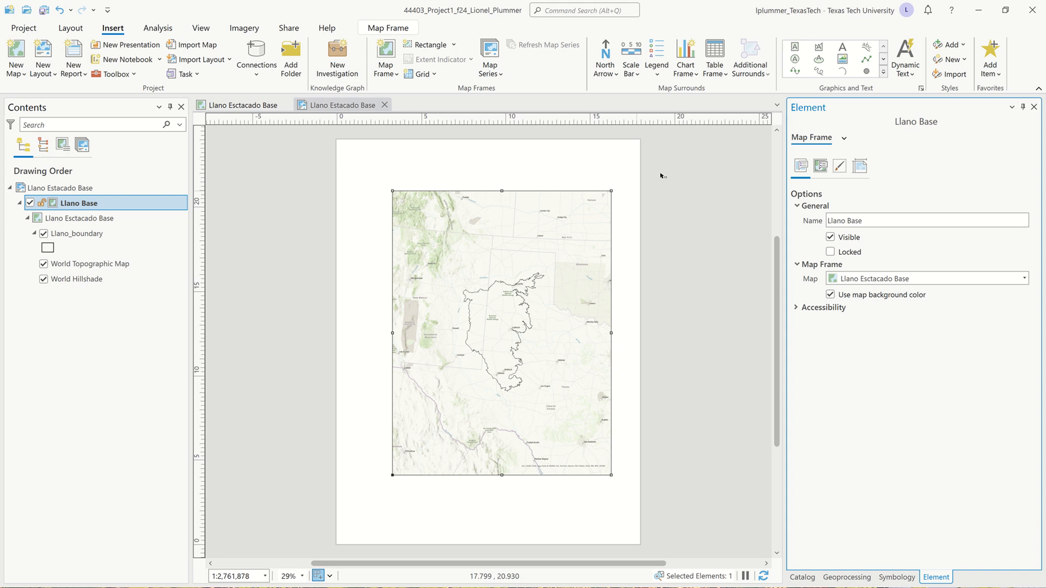
# Set the Llano Base map frame's width to 18 in and its height to 24 in
pyautogui.click(860, 166)
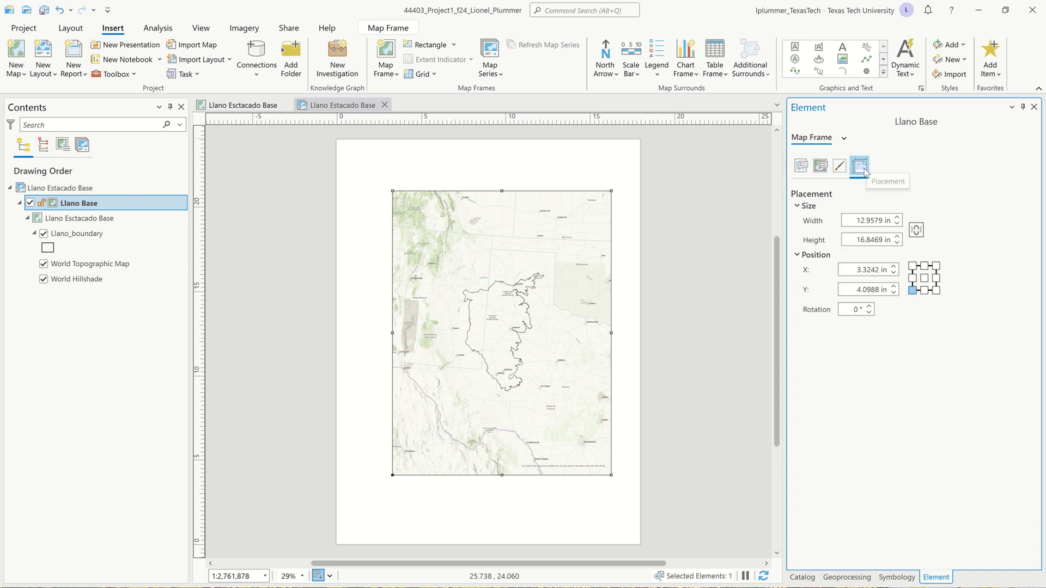
pyautogui.click(851, 220)
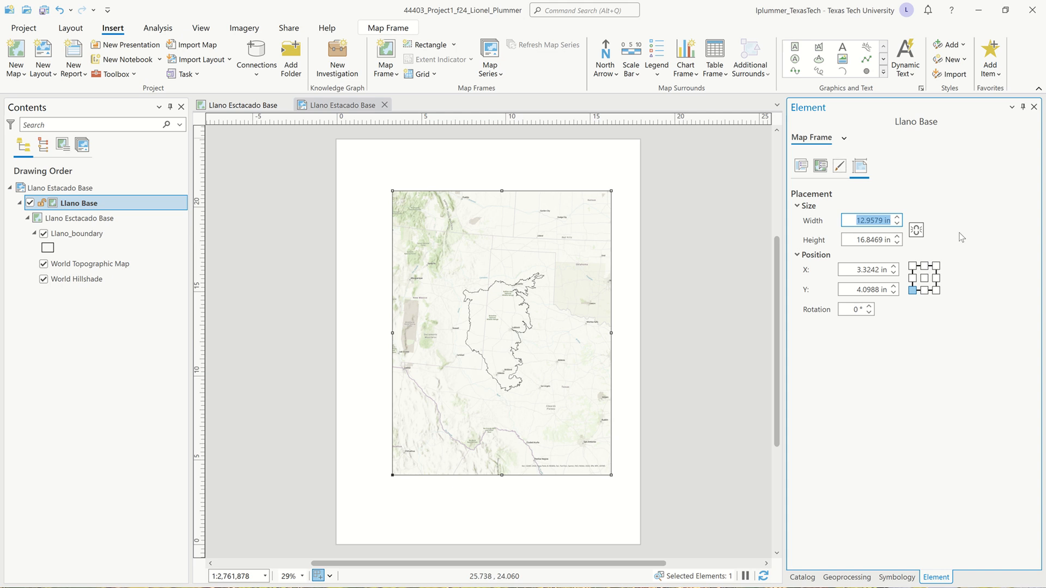
pyautogui.write('18')
pyautogui.press('Tab')
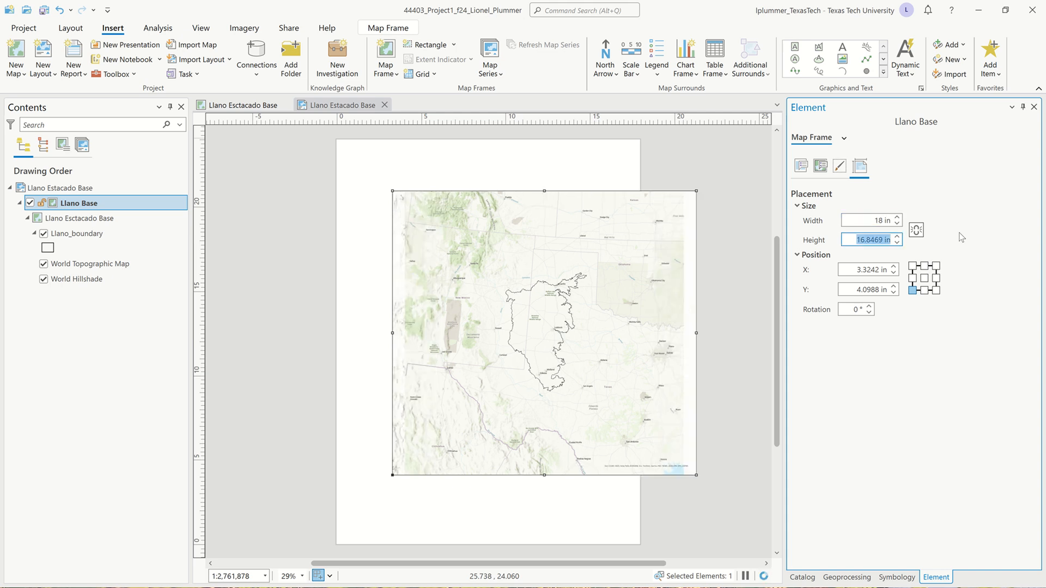
pyautogui.write('2')
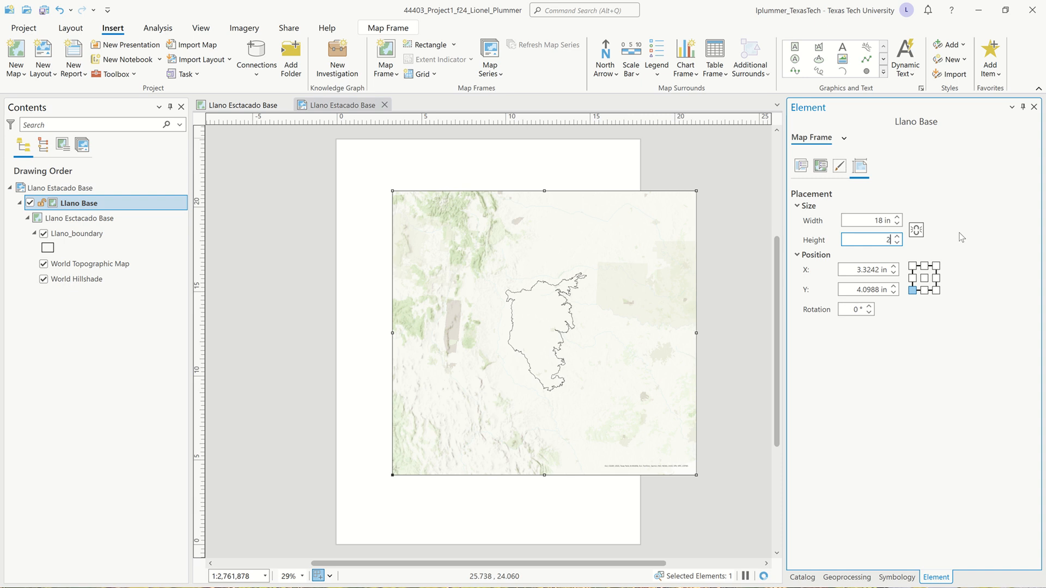
pyautogui.write('4')
pyautogui.press('Tab')
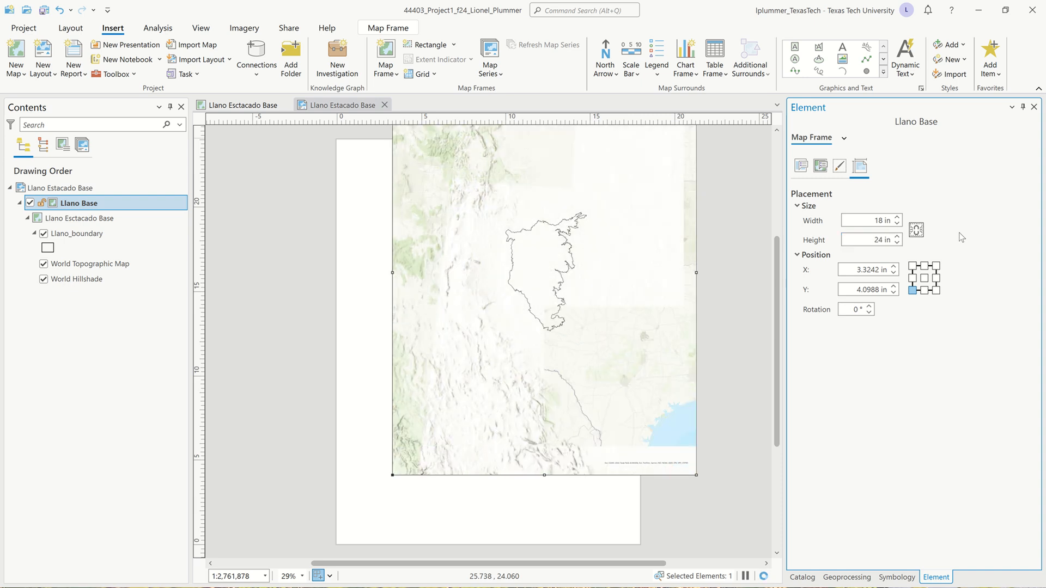
# Position the Llano Base map frame's lower-left corner at X 0 in and Y 0 in so it fills the page
pyautogui.press('Tab')
pyautogui.press('Tab')
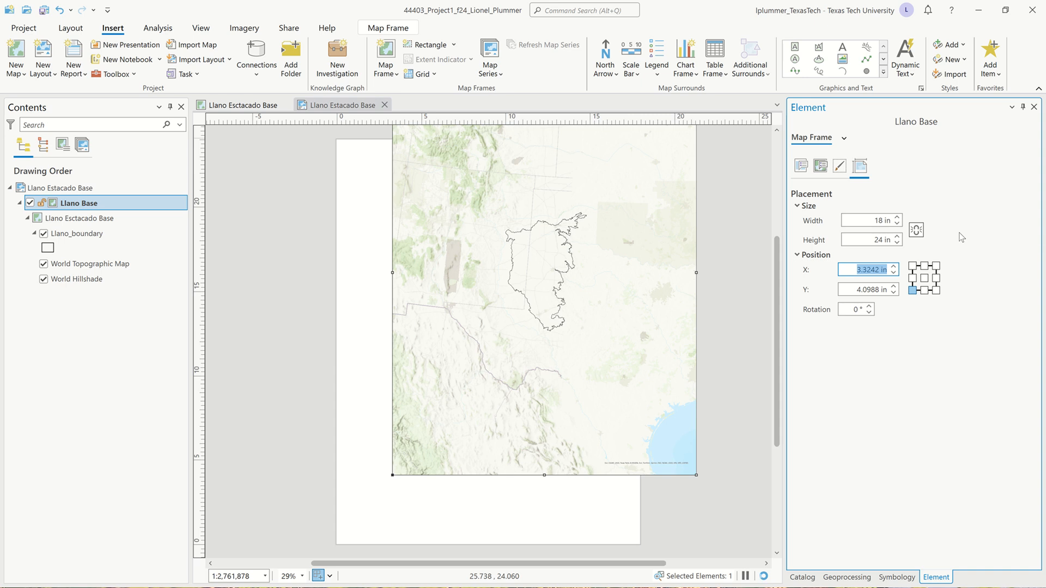
pyautogui.write('0')
pyautogui.press('Tab')
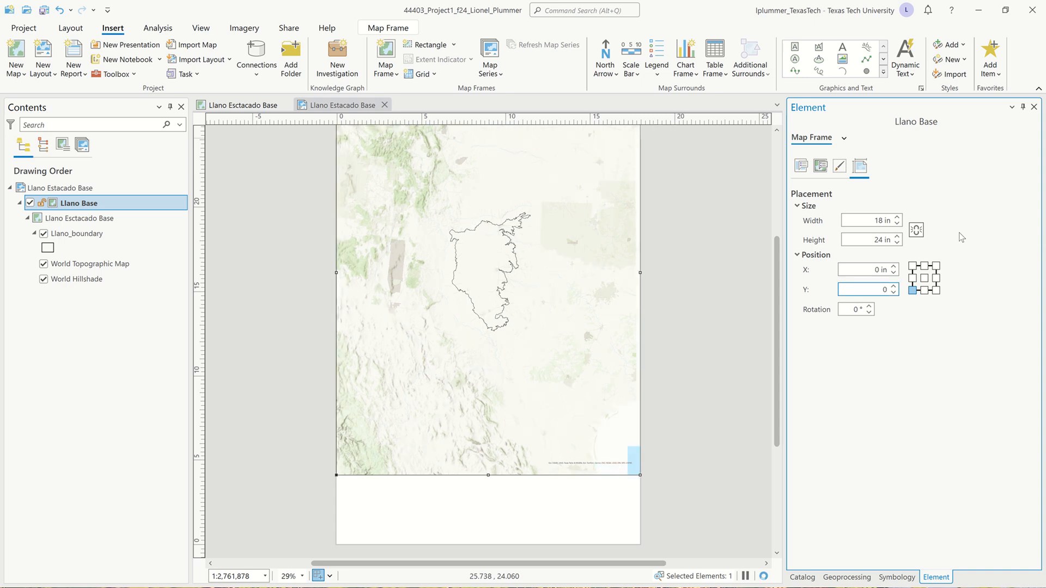
pyautogui.write('0')
pyautogui.press('Return')
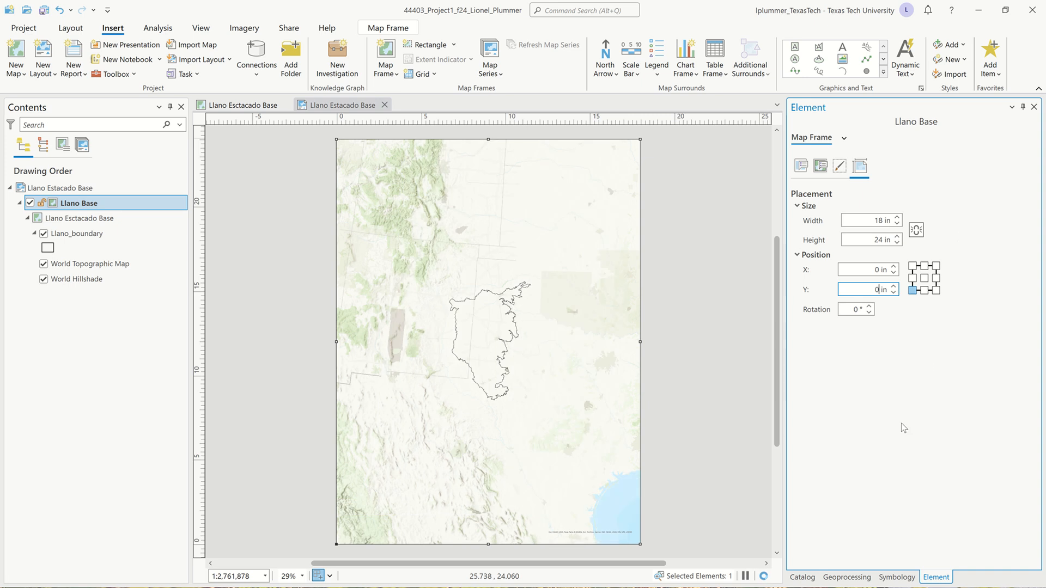
# Lock the Llano Base map frame's aspect ratio and set its border width to 0 pt
pyautogui.click(916, 231)
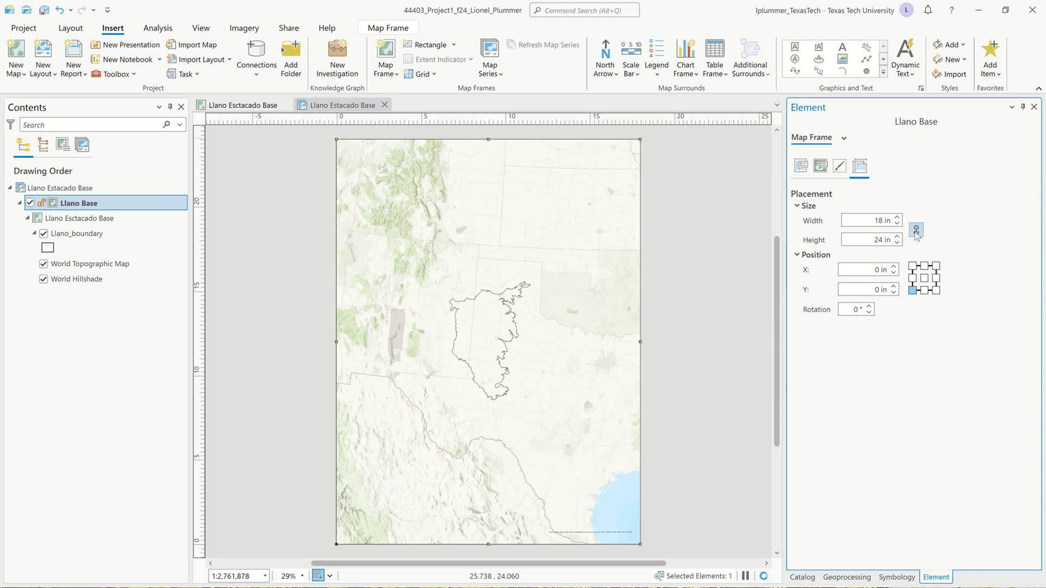
pyautogui.click(840, 167)
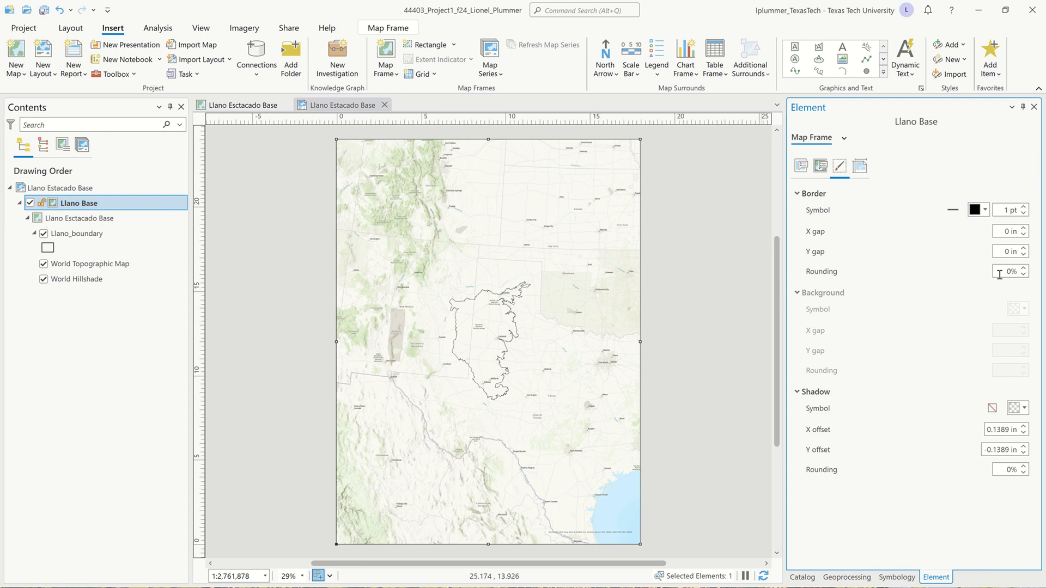
pyautogui.click(1024, 213)
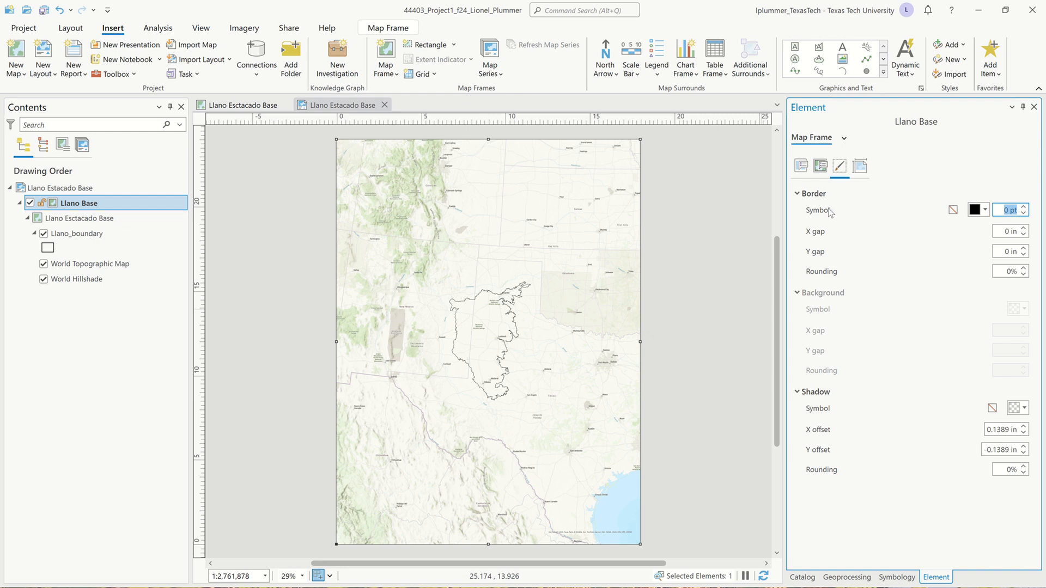
# Set the Llano Base map frame's scale to 1:1,250,000 in its display options
pyautogui.click(820, 167)
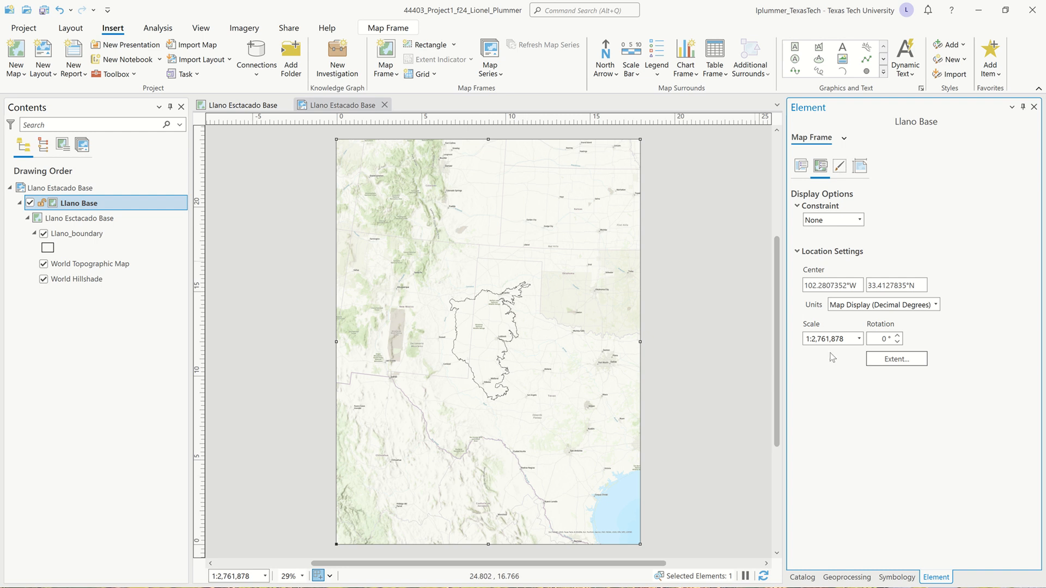
pyautogui.click(690, 334)
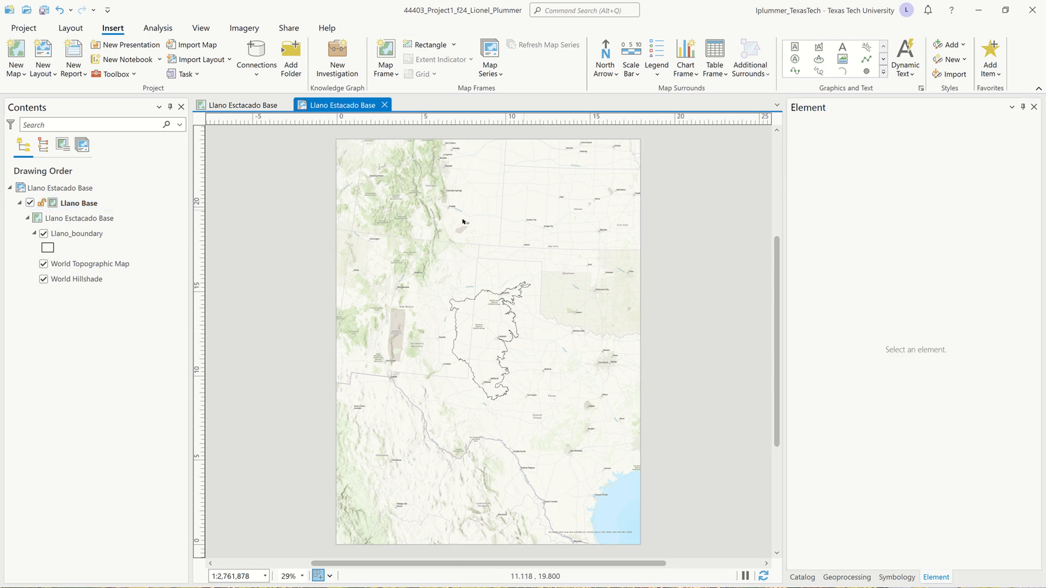
pyautogui.click(514, 309)
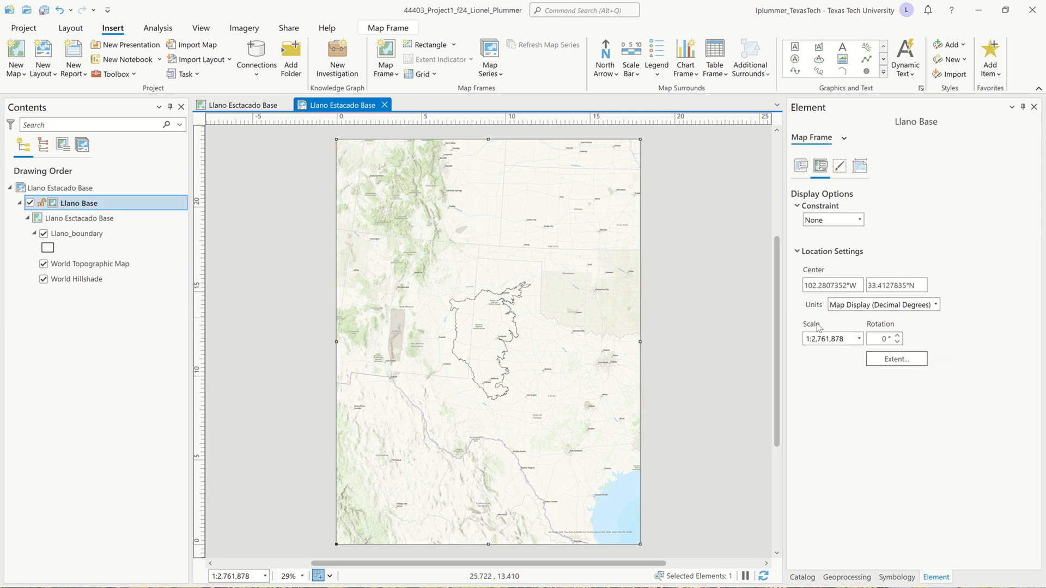
pyautogui.click(859, 339)
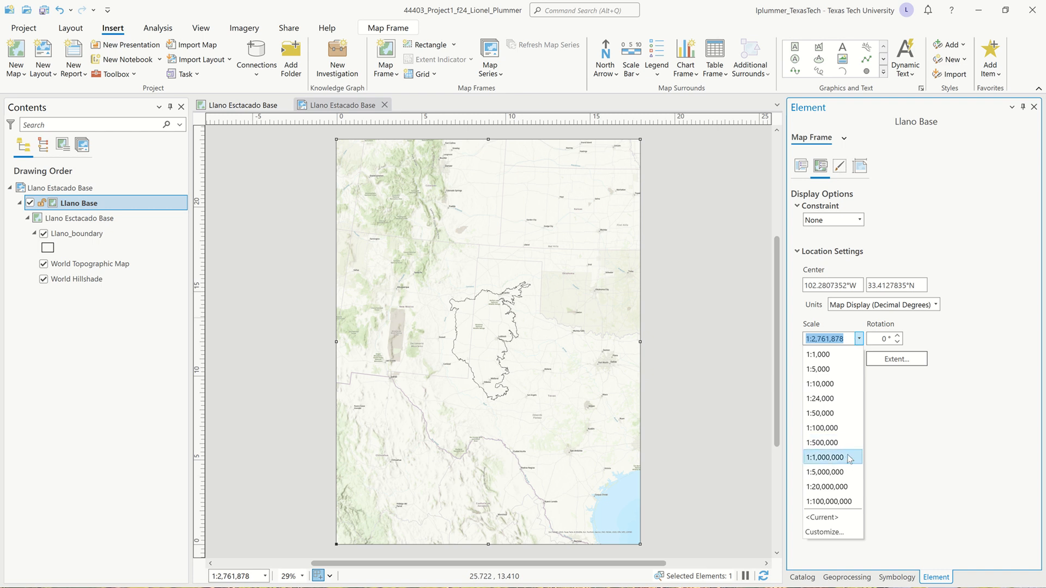
pyautogui.click(824, 458)
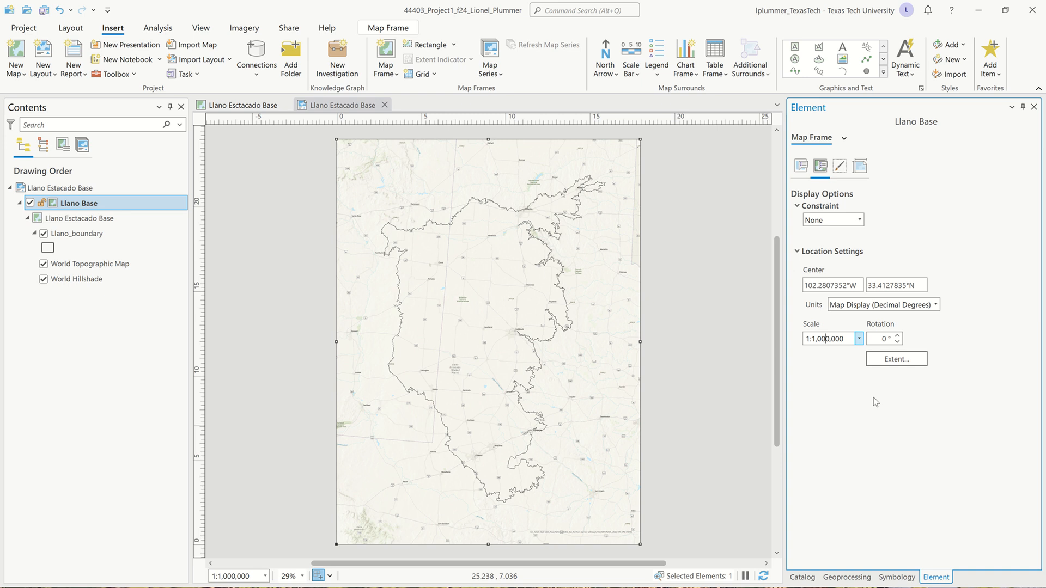
pyautogui.press('BackSpace')
pyautogui.press('BackSpace')
pyautogui.write('25')
pyautogui.press('Return')
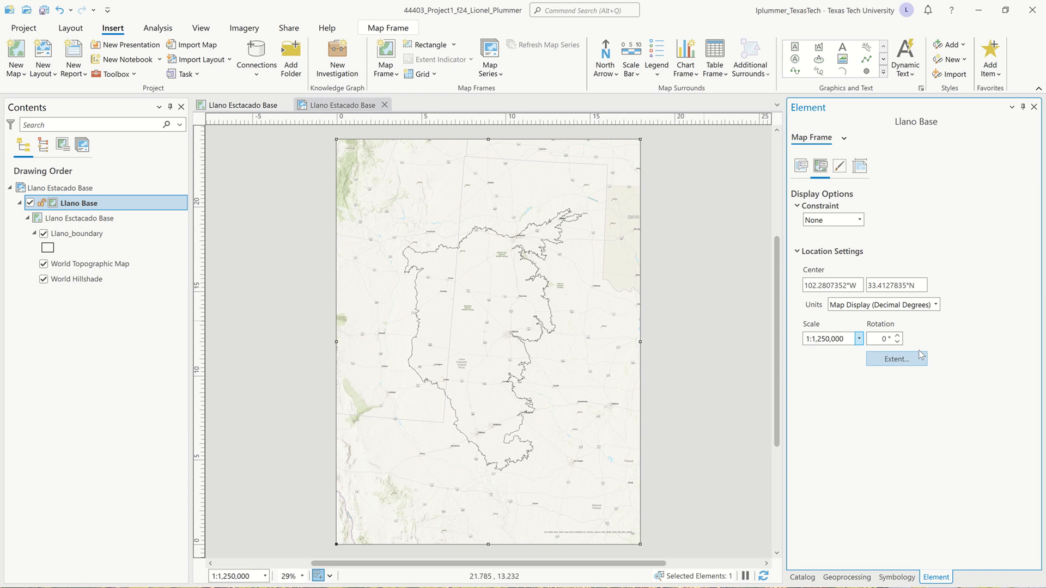
# Rotate the map inside the Llano Base frame to 3°
pyautogui.click(898, 342)
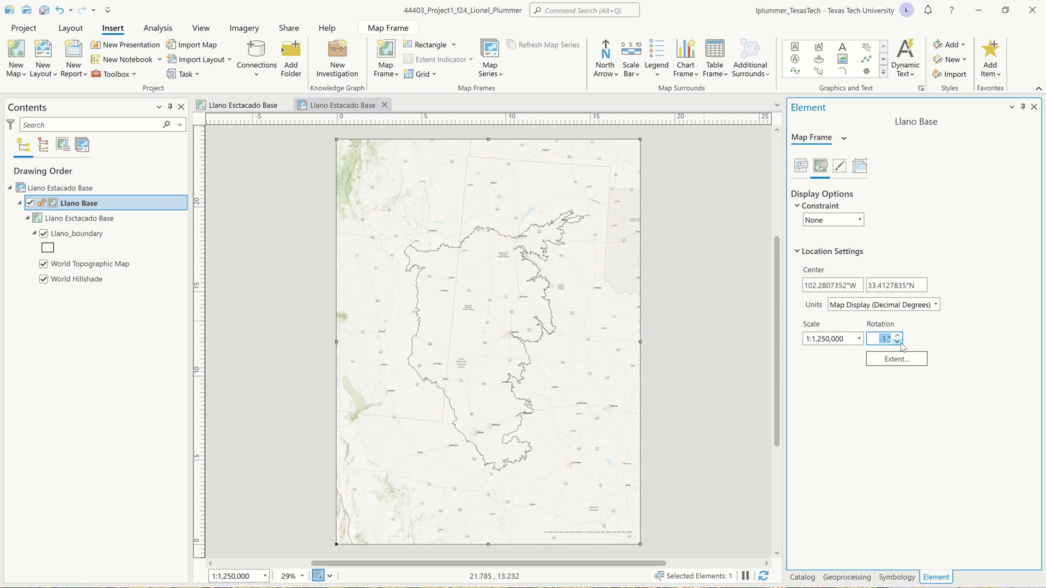
pyautogui.click(897, 335)
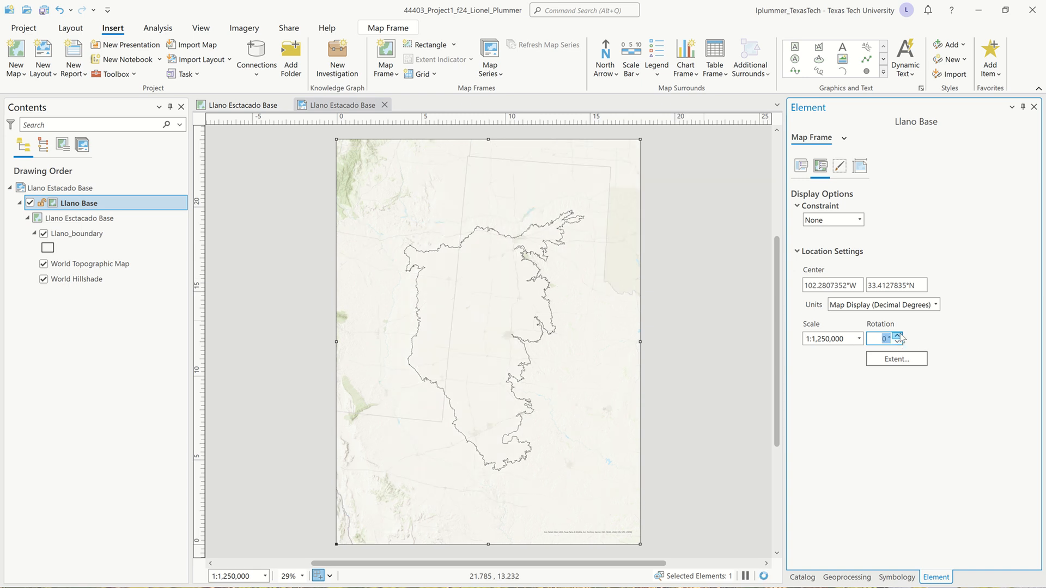
pyautogui.click(897, 336)
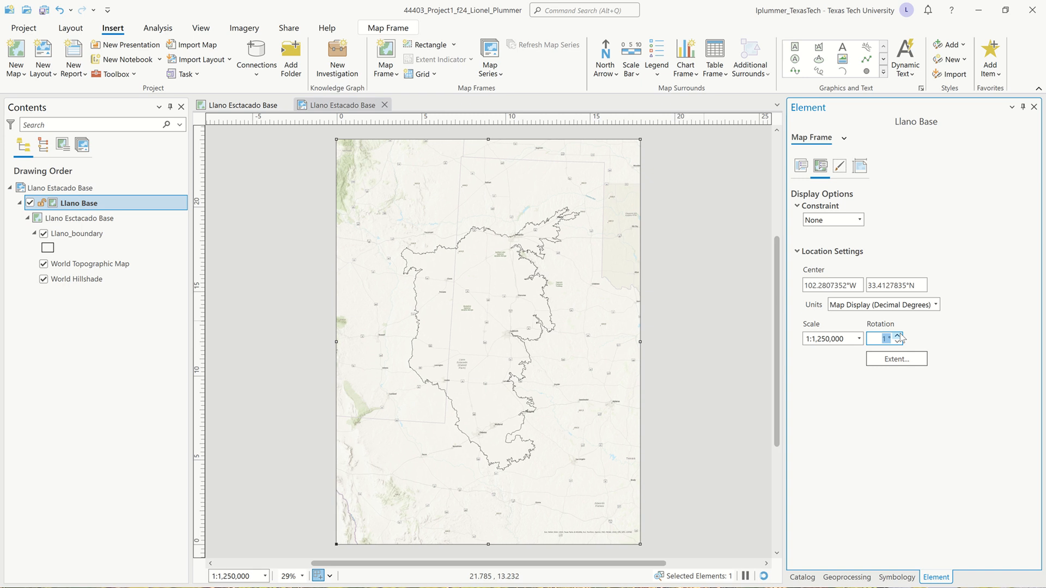
pyautogui.click(898, 335)
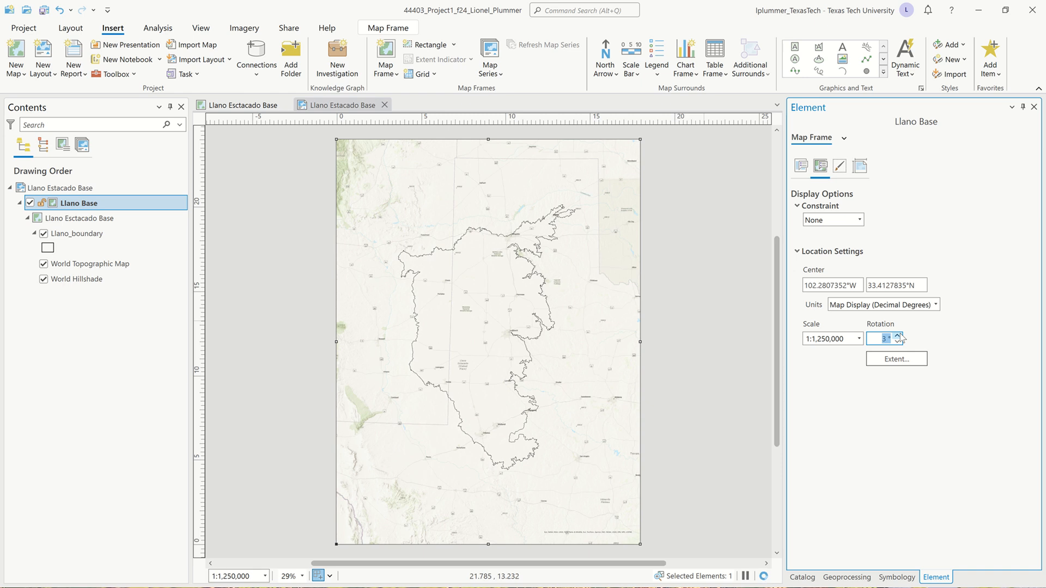
pyautogui.click(891, 412)
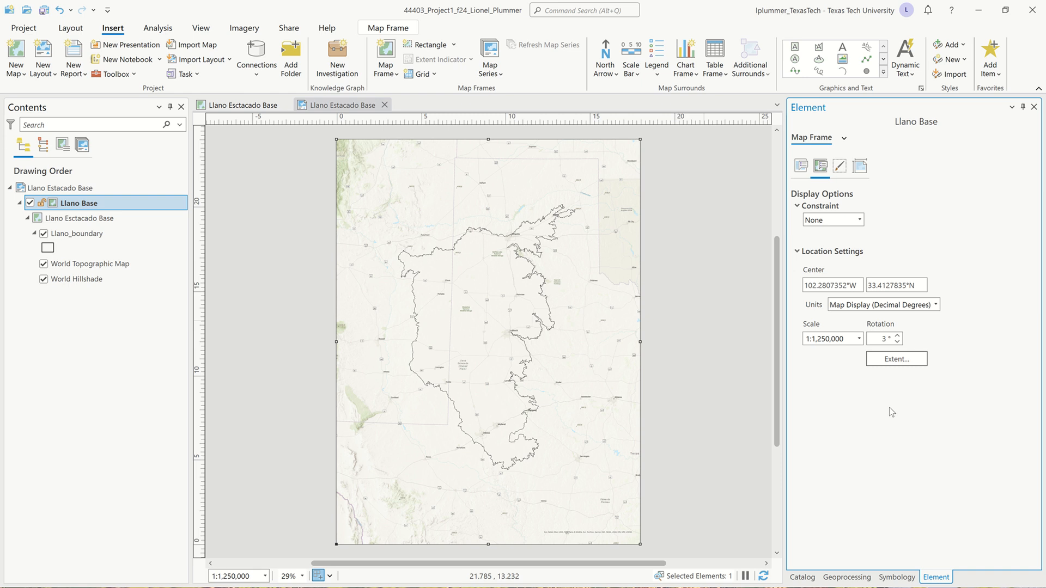
# Activate the Llano Base map frame, shift the map so the Llano boundary sits slightly higher on the page, and close the activation
pyautogui.rightClick(475, 280)
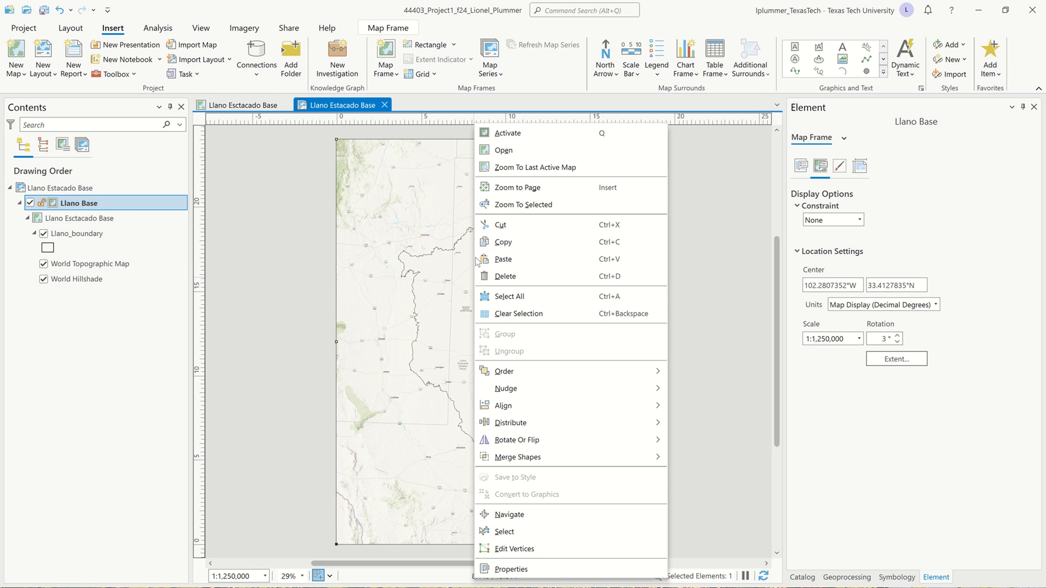
pyautogui.click(510, 134)
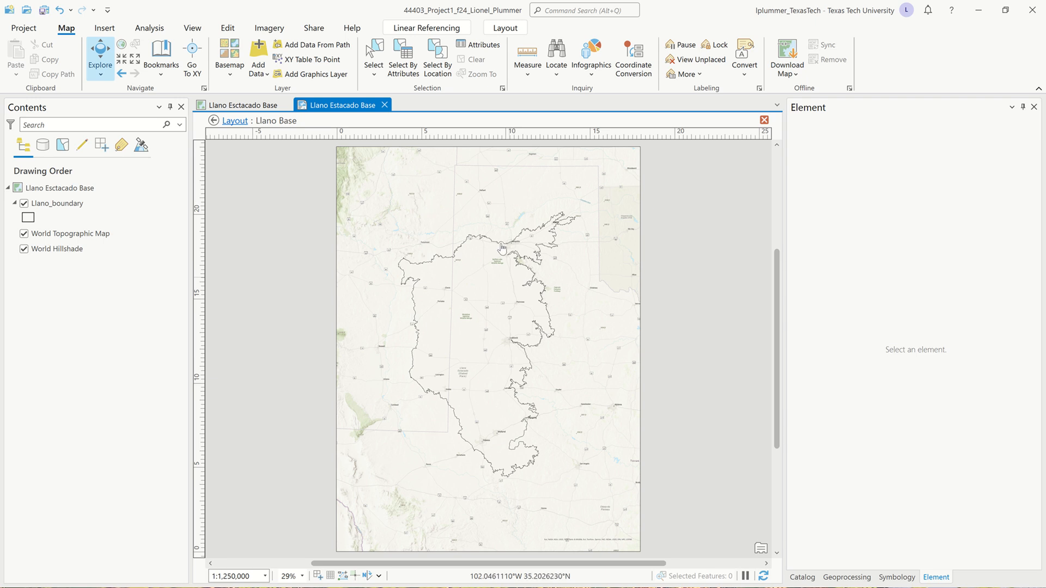
pyautogui.click(243, 105)
pyautogui.moveTo(490, 311); pyautogui.dragTo(486, 286)
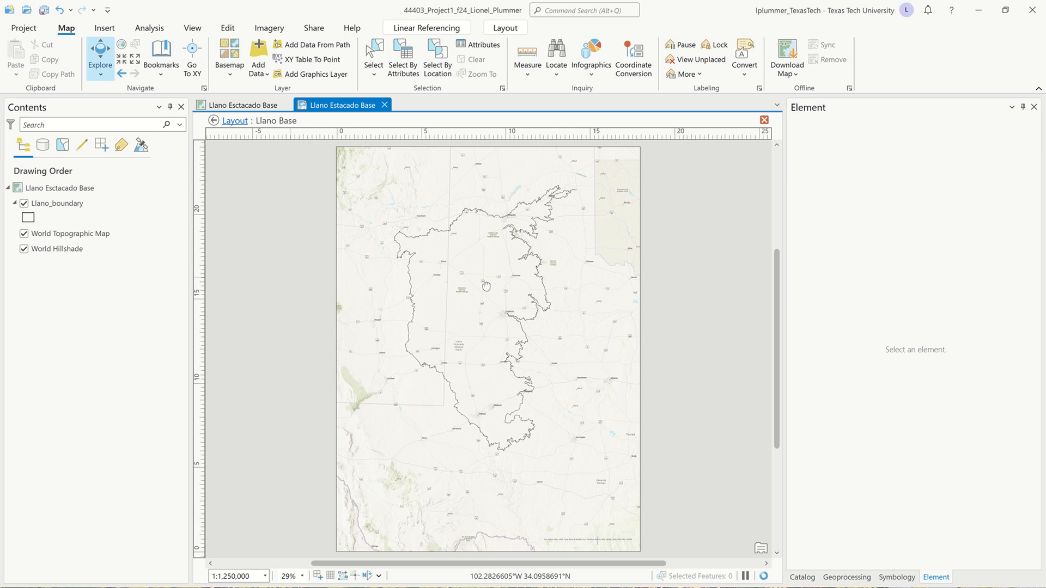
pyautogui.moveTo(486, 286)
pyautogui.mouseDown()
pyautogui.moveTo(495, 283)
pyautogui.moveTo(491, 303)
pyautogui.moveTo(487, 289)
pyautogui.mouseUp()
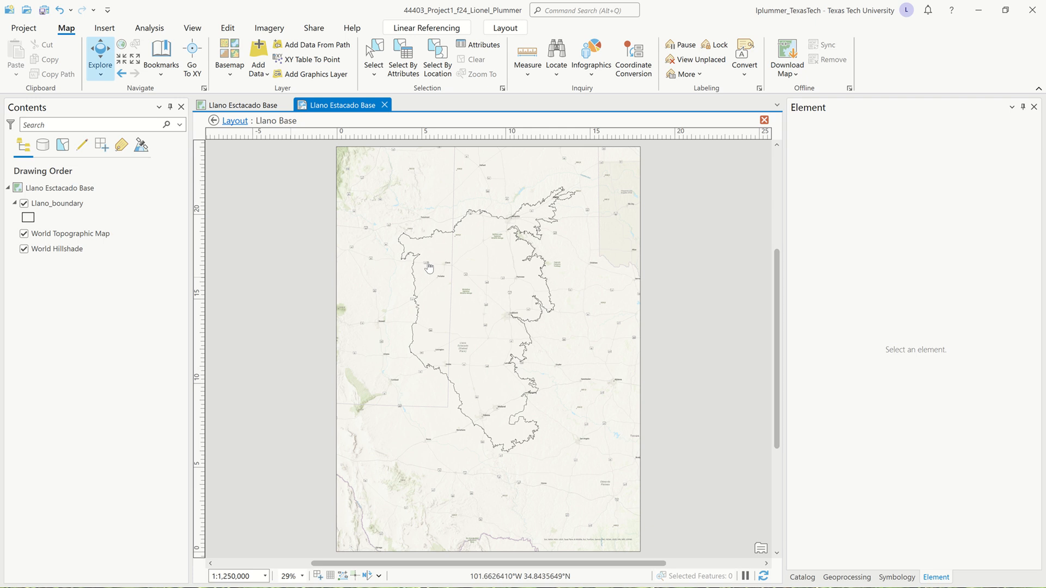
pyautogui.click(505, 28)
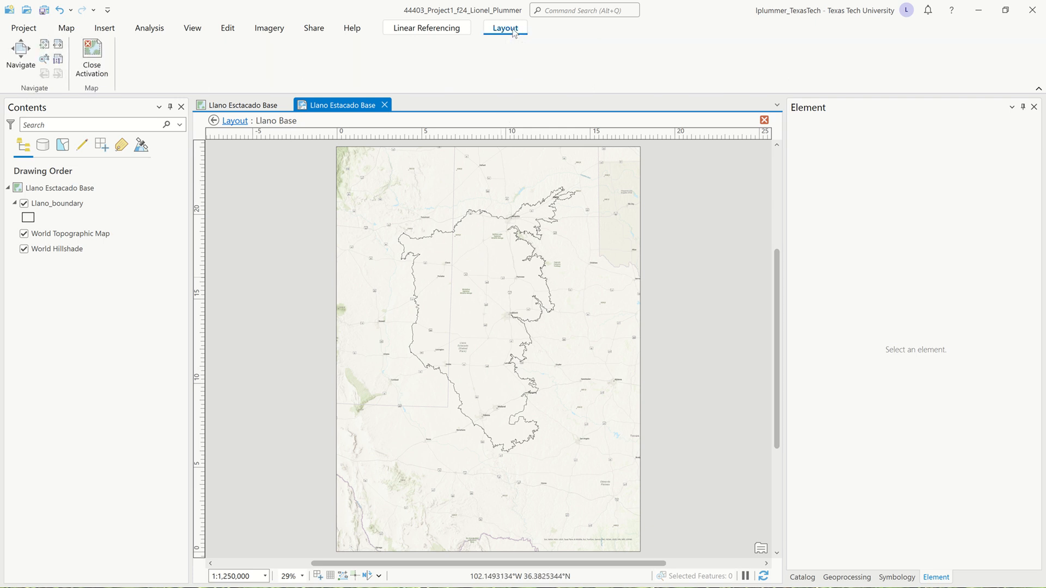
pyautogui.click(91, 55)
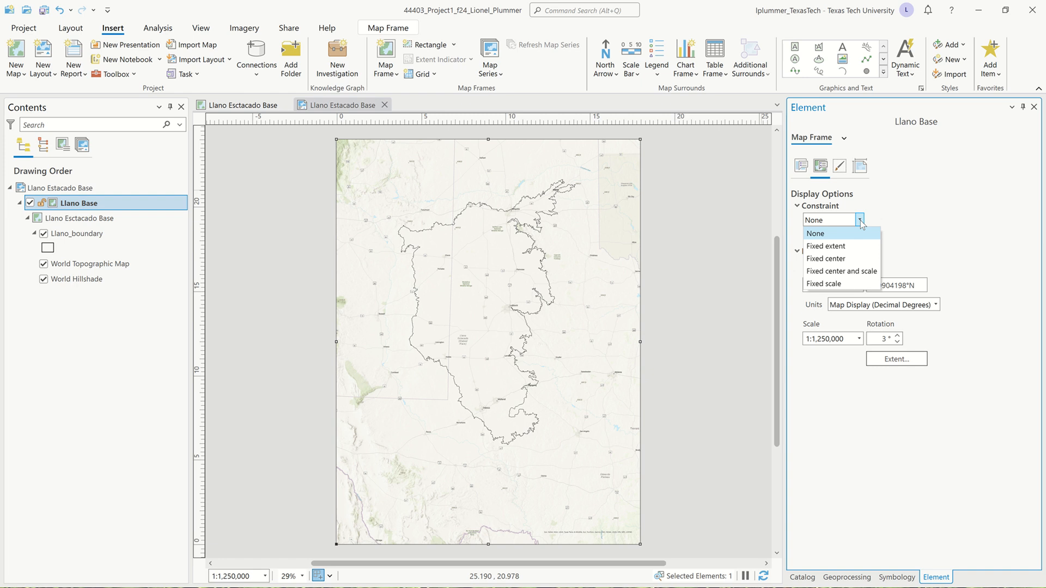
# Constrain the Llano Base map frame to Fixed center and scale
pyautogui.click(862, 271)
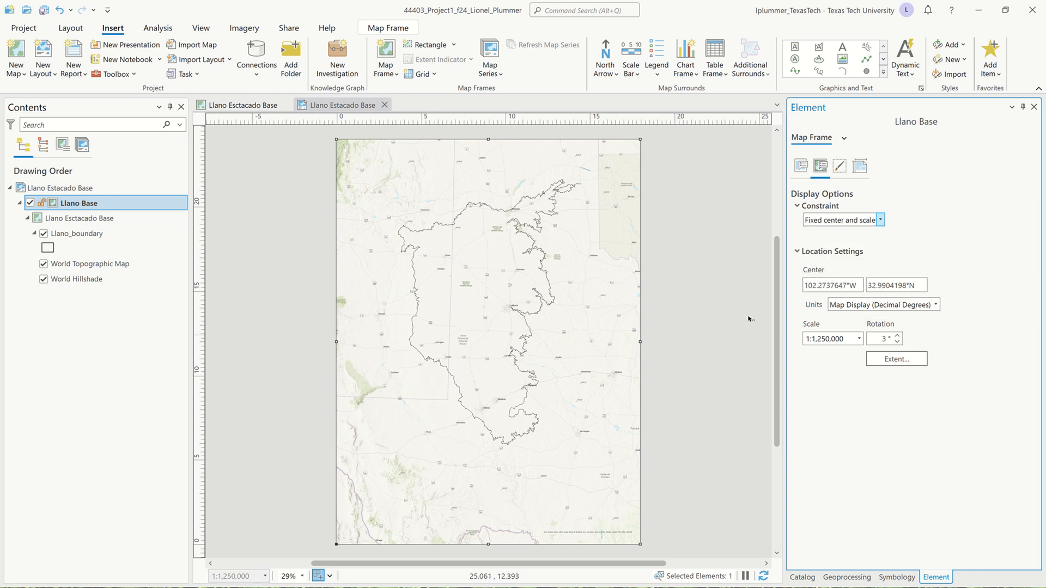
pyautogui.click(287, 397)
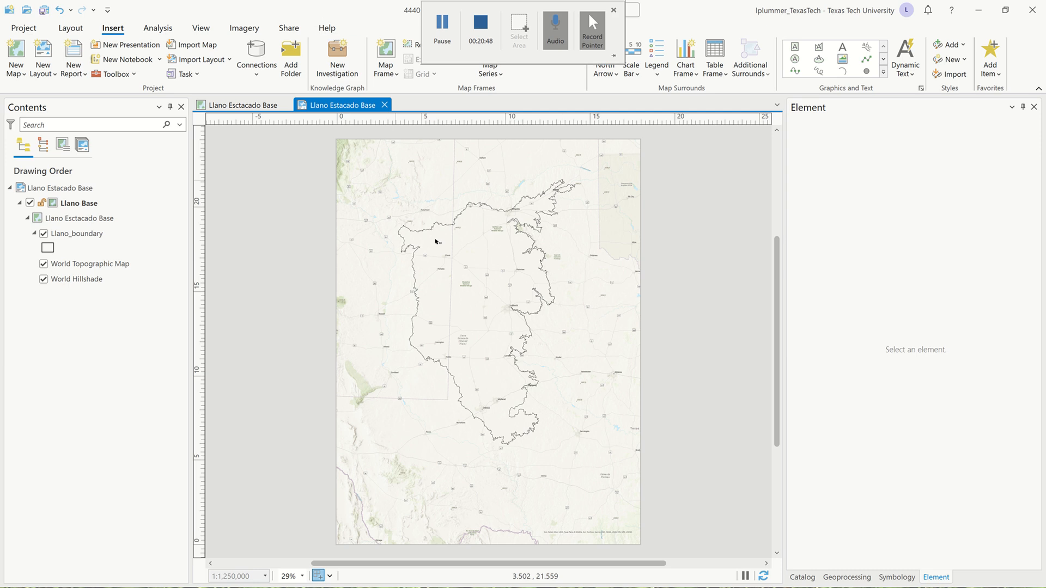
# Set up a PDF export of the layout named Llano Estacado Base.pdf, saving to 10 Exports in the NRM 4403 project folder
pyautogui.click(288, 29)
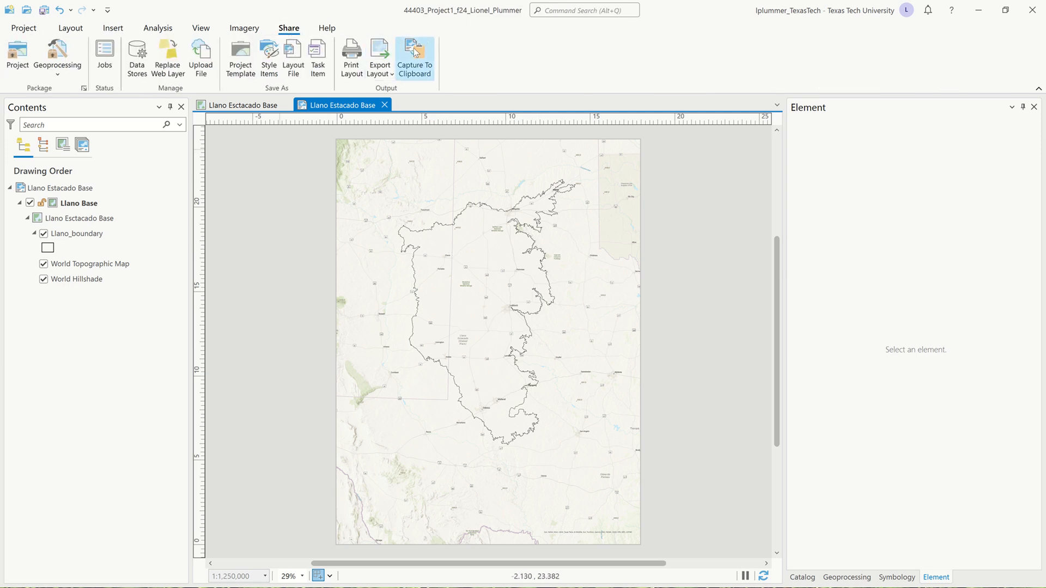
pyautogui.click(380, 54)
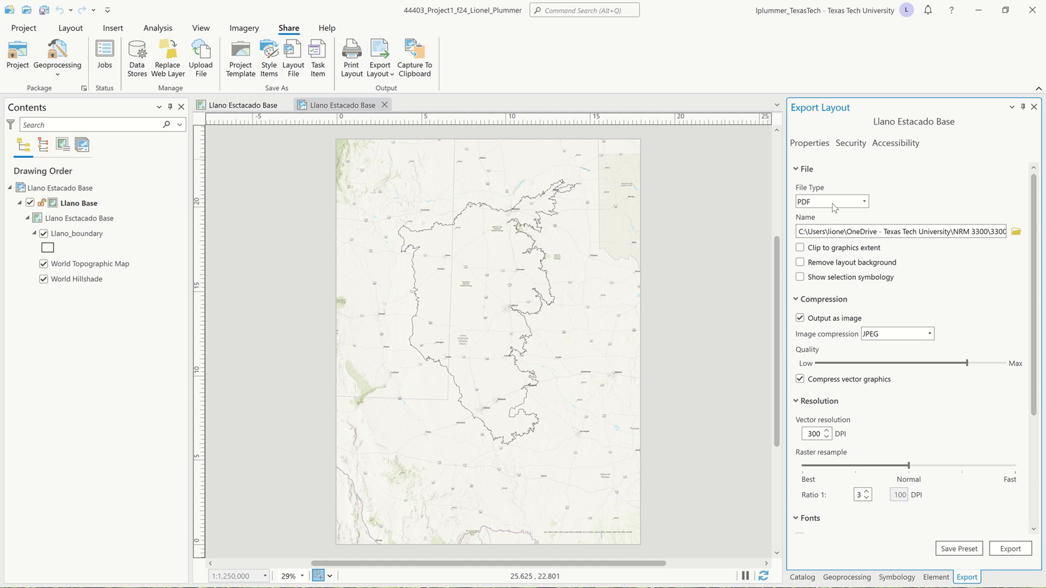
pyautogui.click(1016, 233)
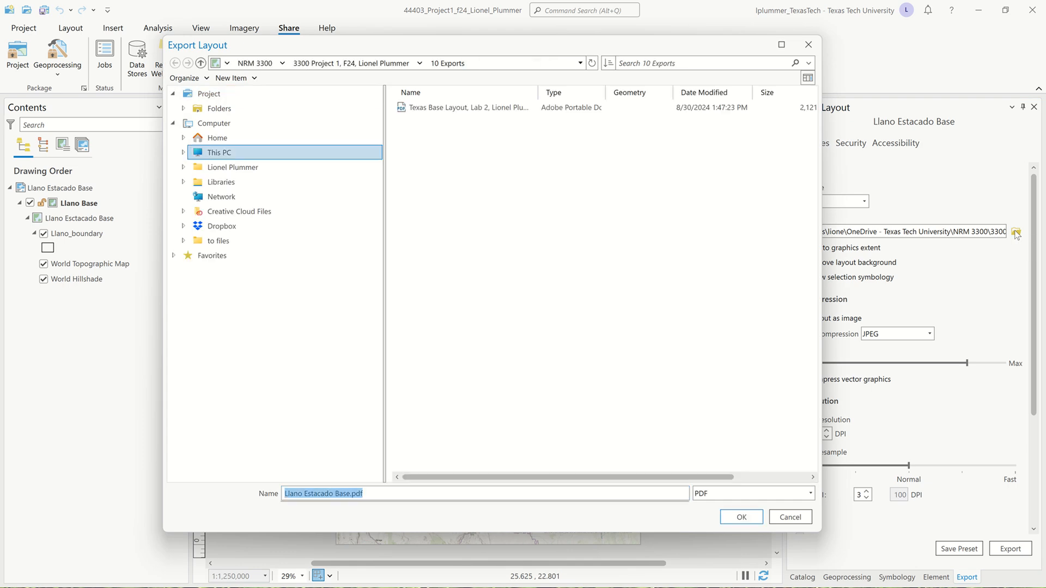
pyautogui.click(376, 64)
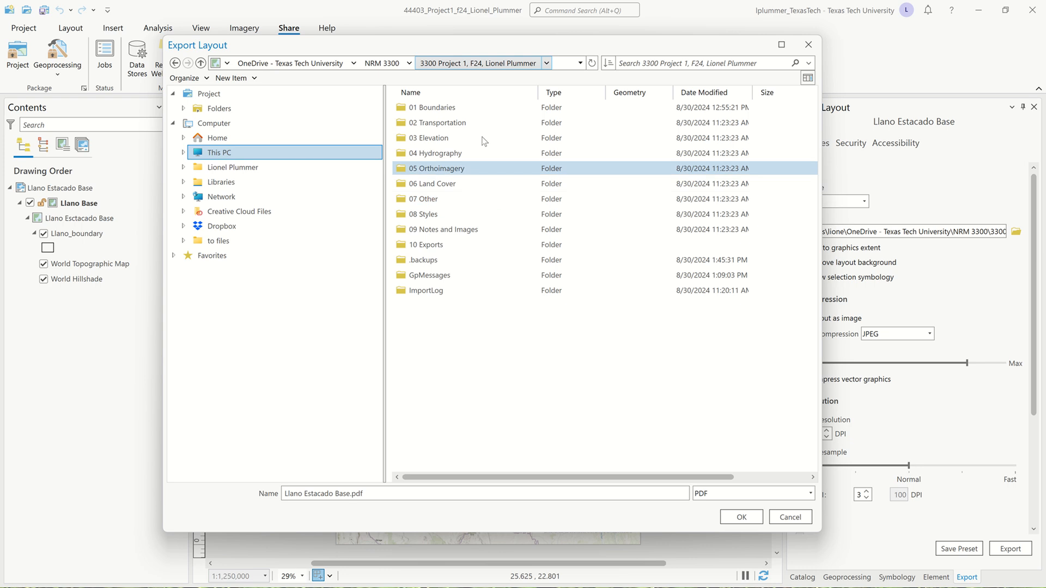
pyautogui.click(290, 64)
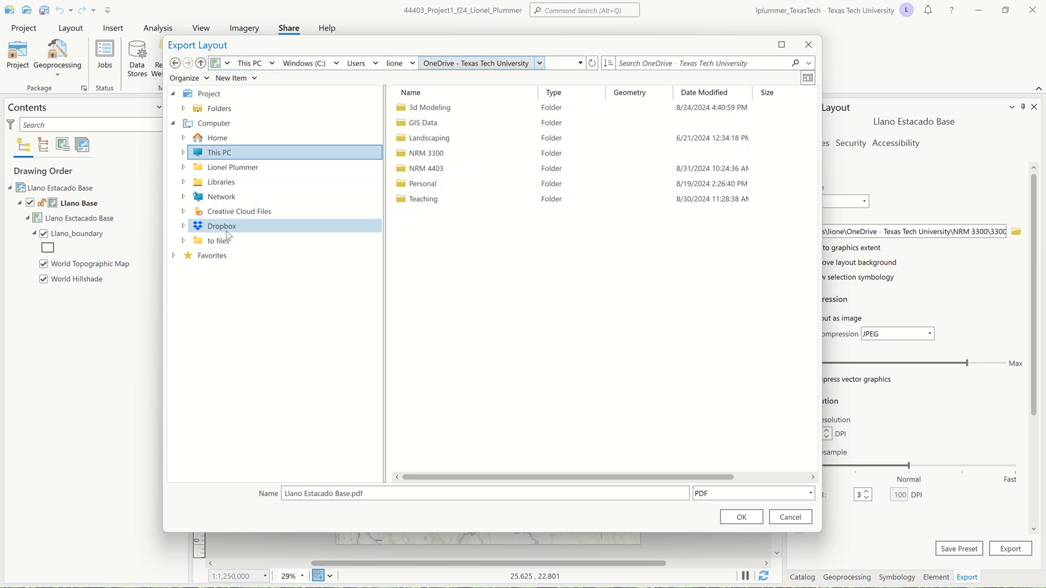
pyautogui.click(244, 169)
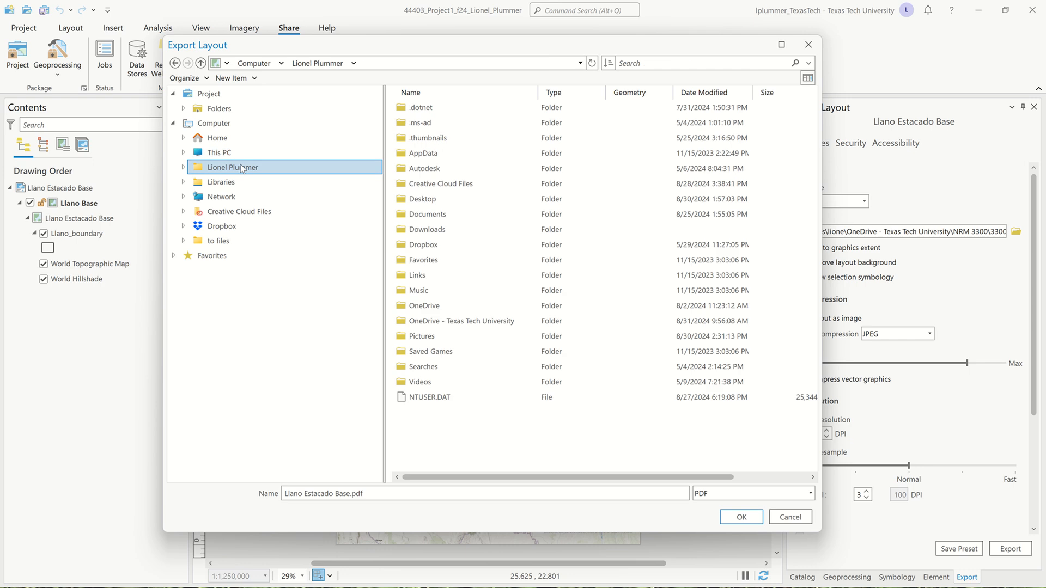
pyautogui.doubleClick(481, 320)
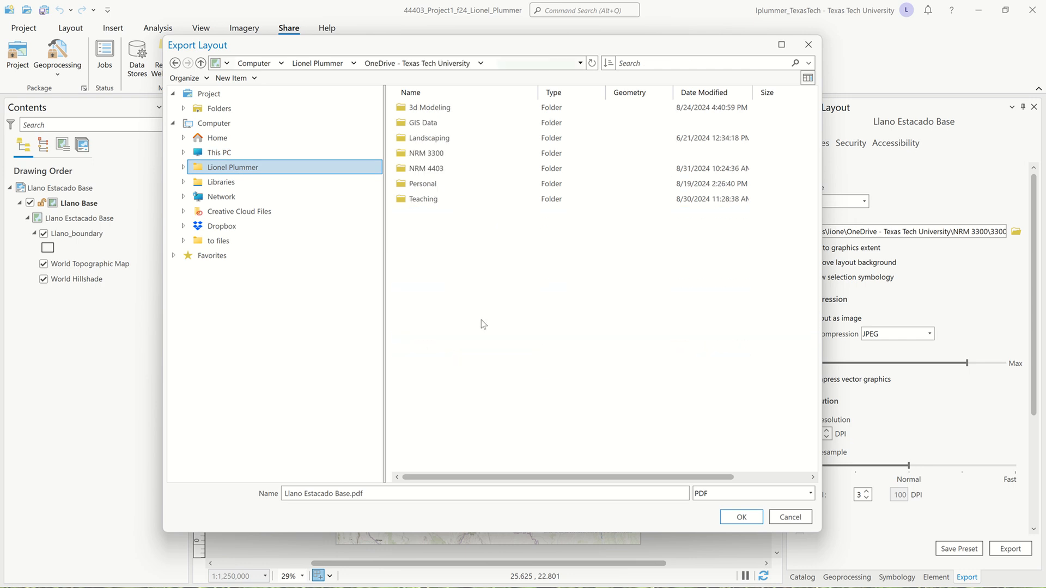
pyautogui.doubleClick(462, 166)
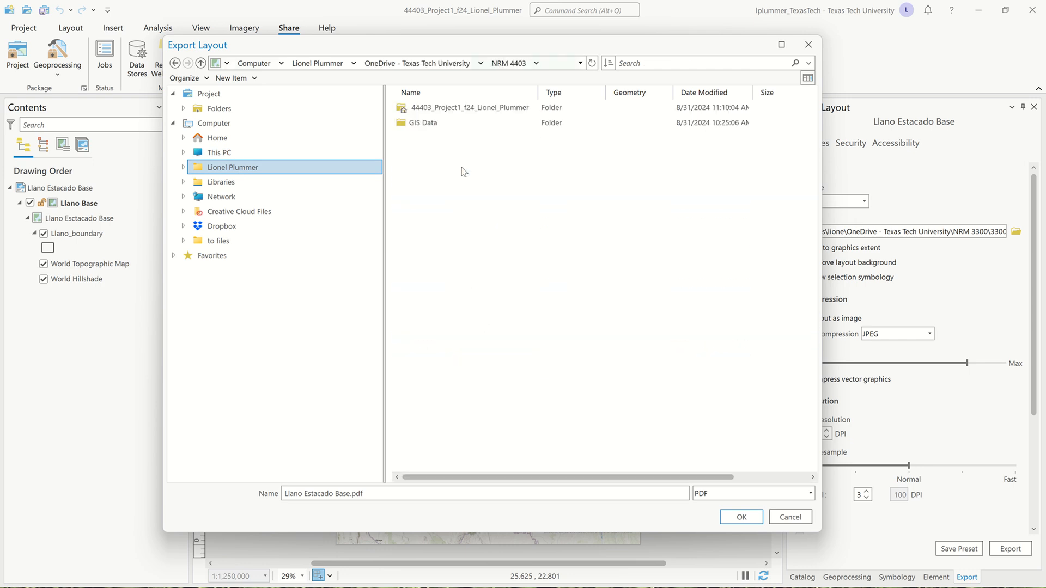
pyautogui.doubleClick(460, 108)
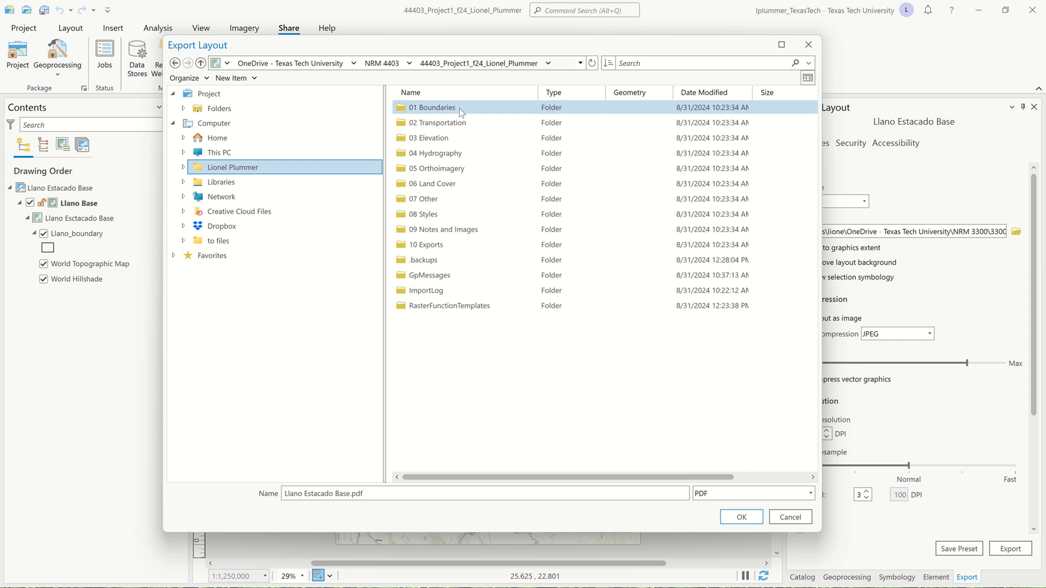
pyautogui.click(452, 251)
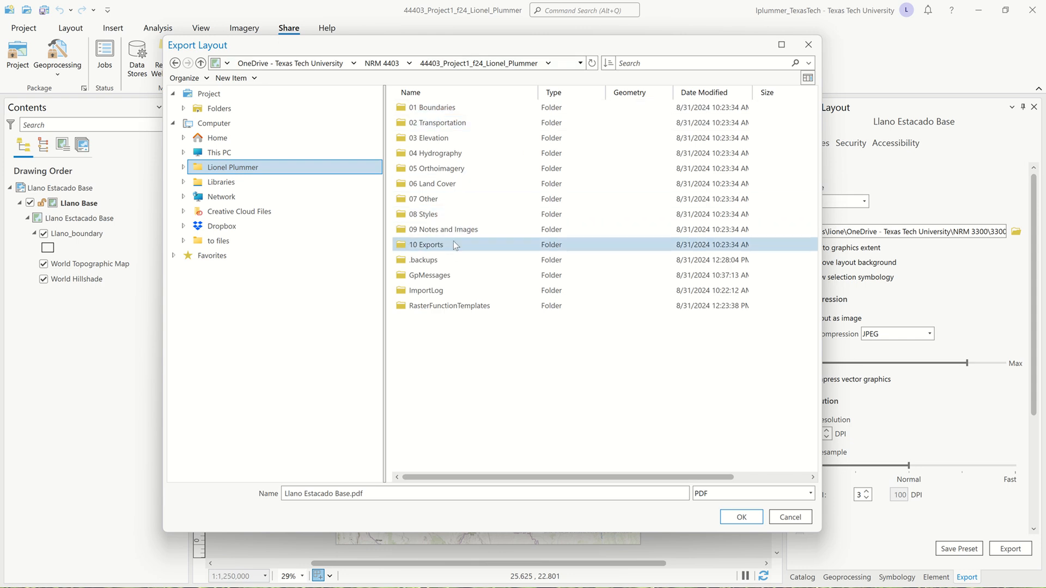
pyautogui.doubleClick(453, 244)
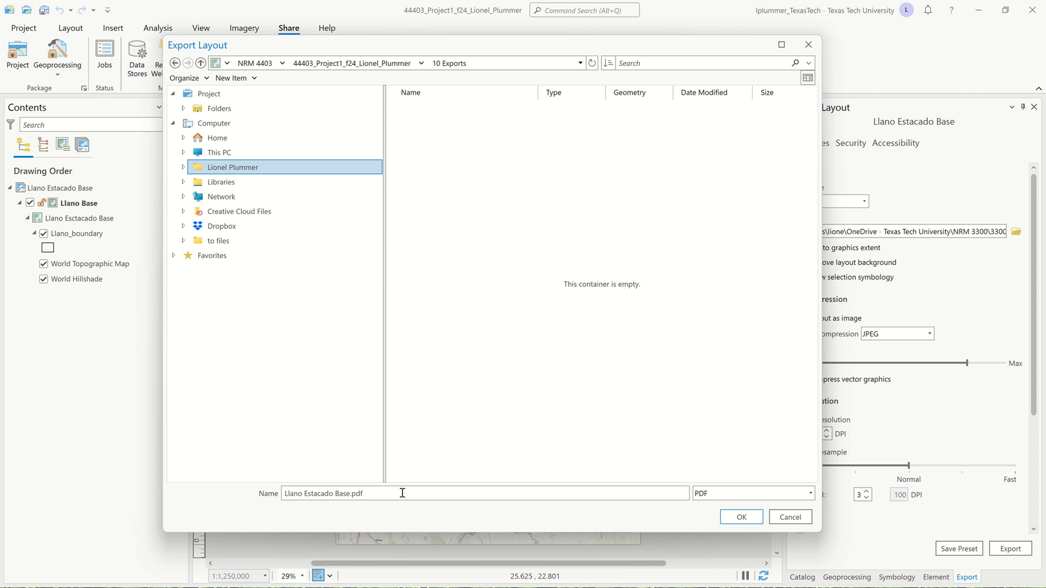
pyautogui.click(742, 517)
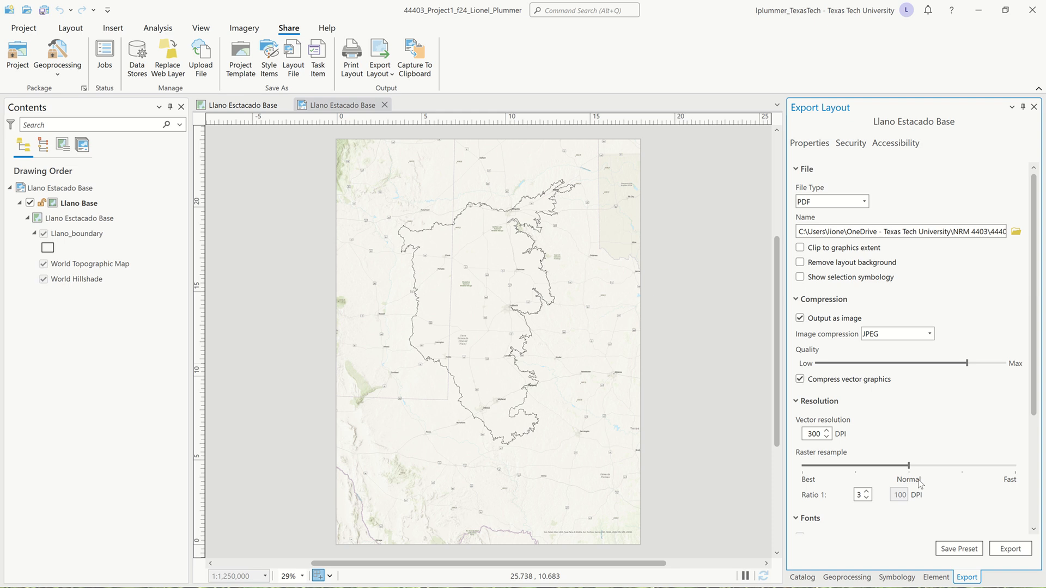
# Export the layout, view the exported Llano Estacado Base PDF, and close the PDF viewer
pyautogui.click(1010, 547)
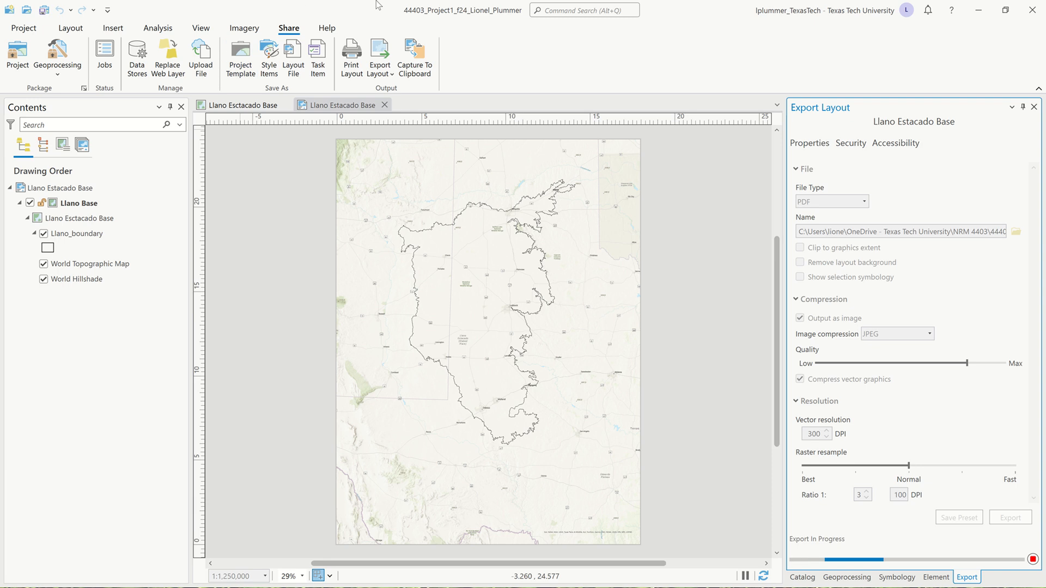
pyautogui.moveTo(376, 0)
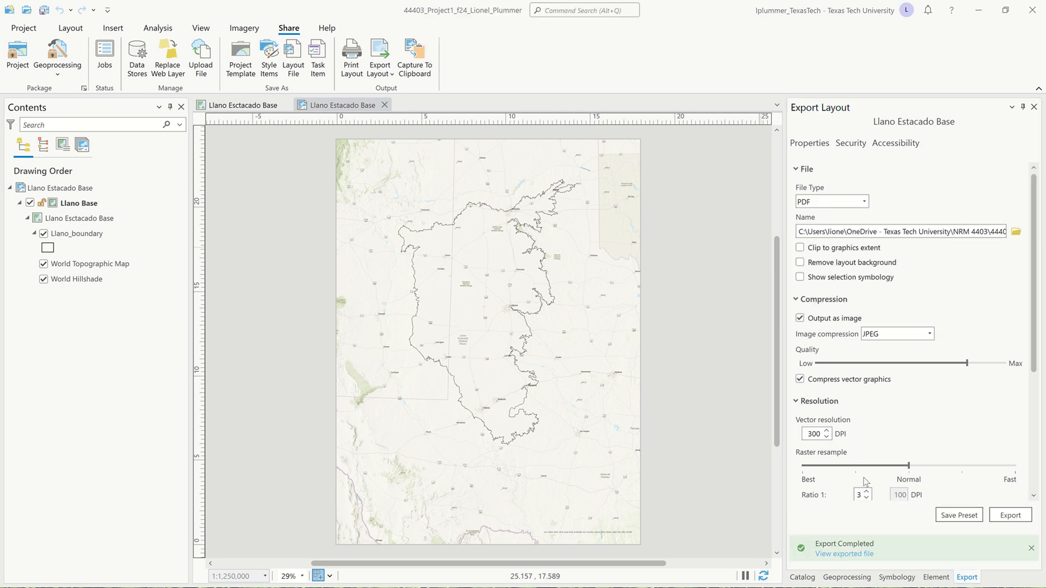
pyautogui.click(848, 554)
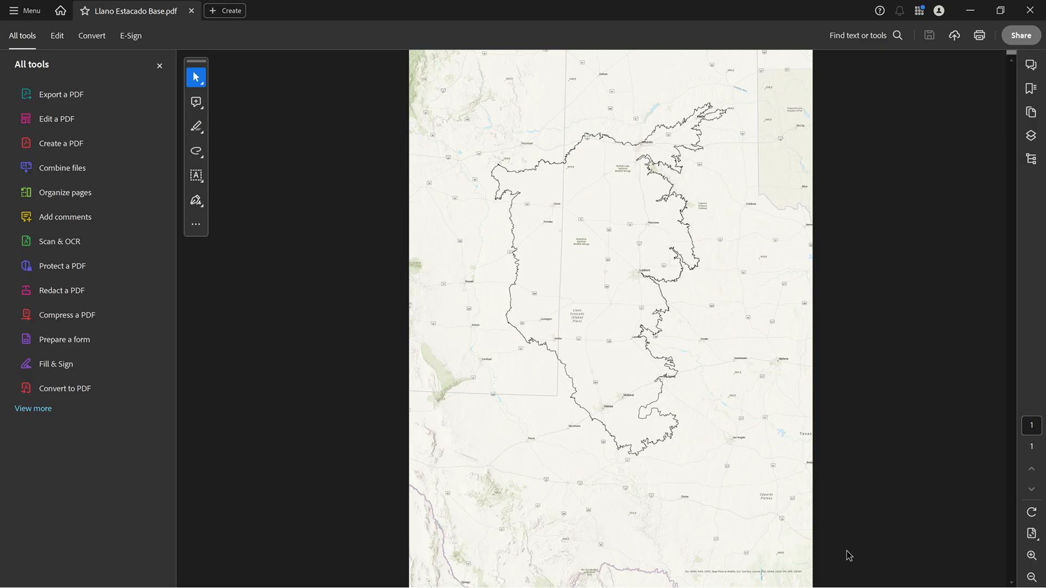
pyautogui.click(1033, 11)
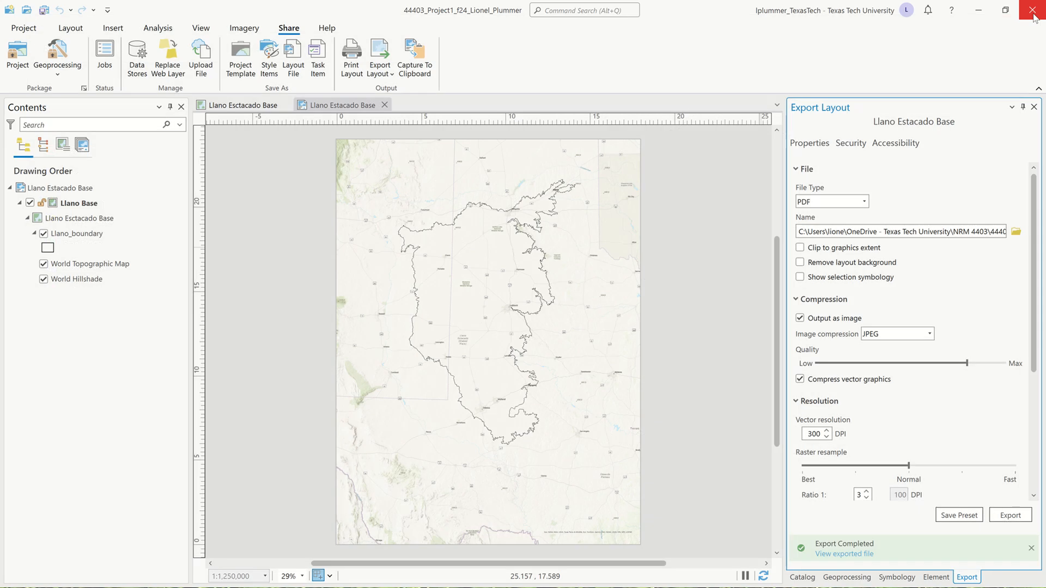
# Save the project and close ArcGIS Pro
pyautogui.click(680, 329)
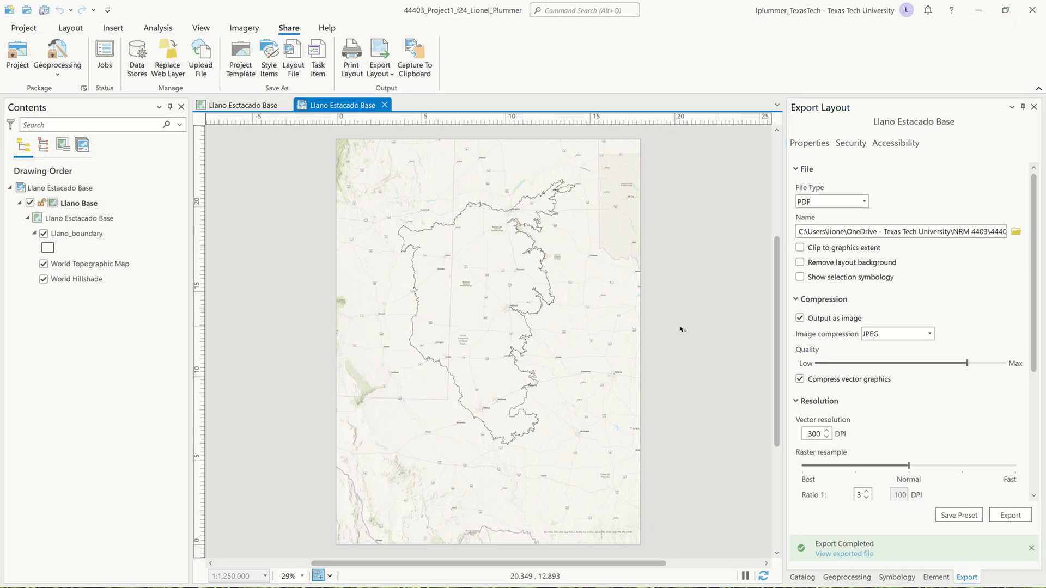
pyautogui.hotkey('ctrl', 's')
pyautogui.click(1037, 7)
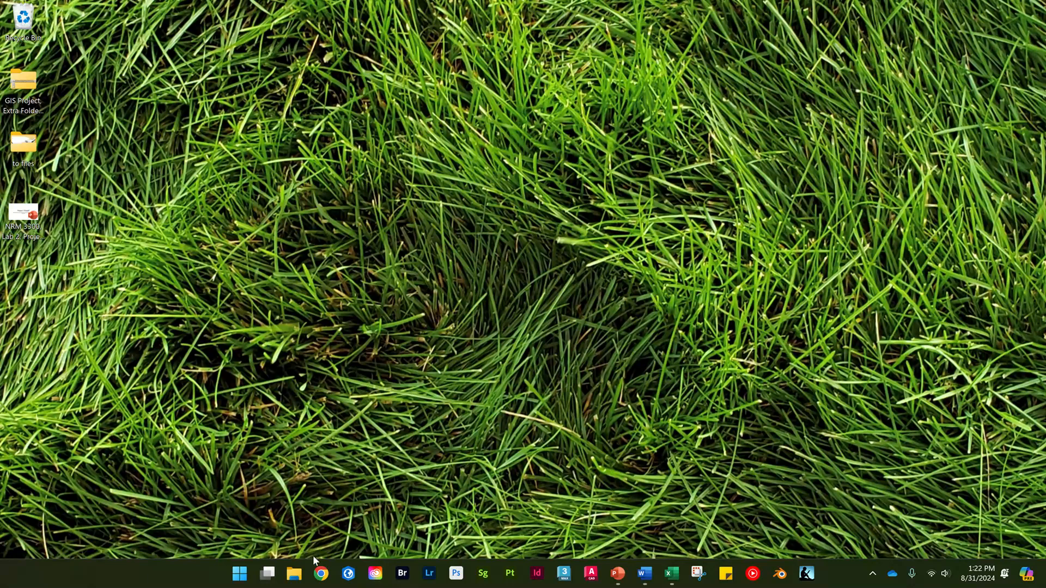
# Switch to File Explorer and check the sync status of the project folder's contents in NRM 4403, closing the window when done
pyautogui.click(295, 573)
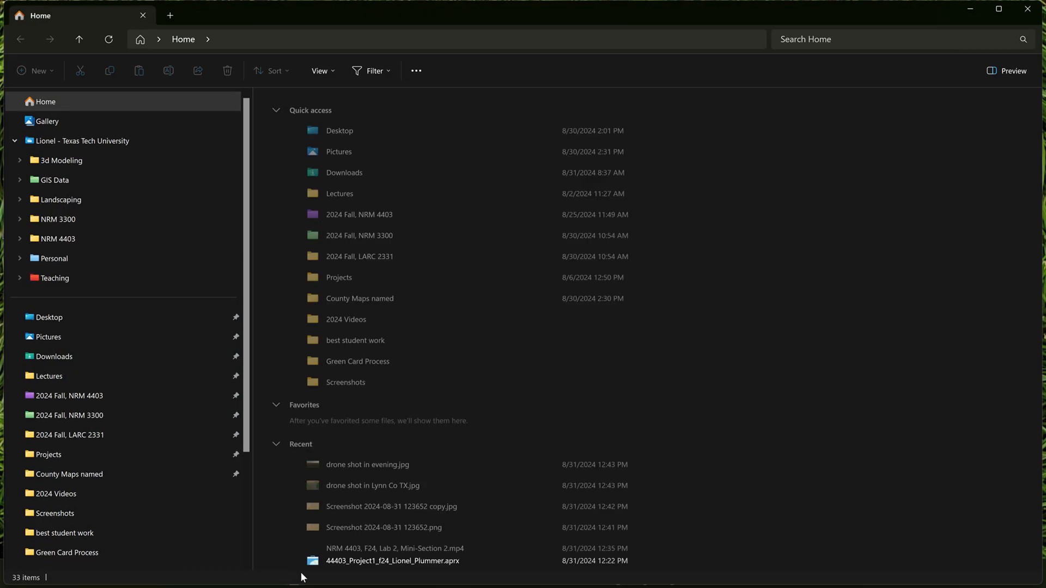
pyautogui.click(81, 238)
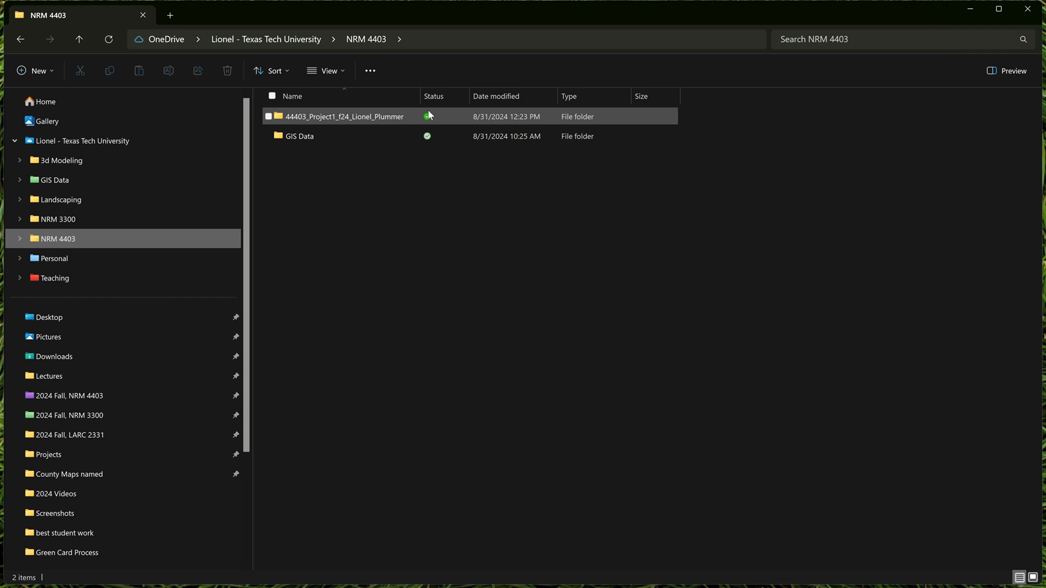
pyautogui.doubleClick(278, 116)
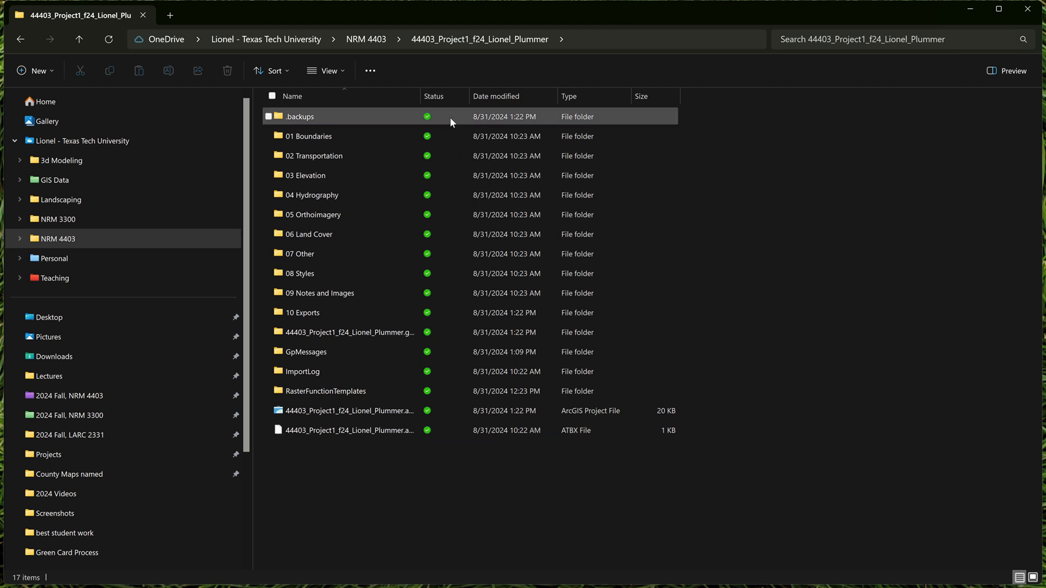
pyautogui.moveTo(450, 119)
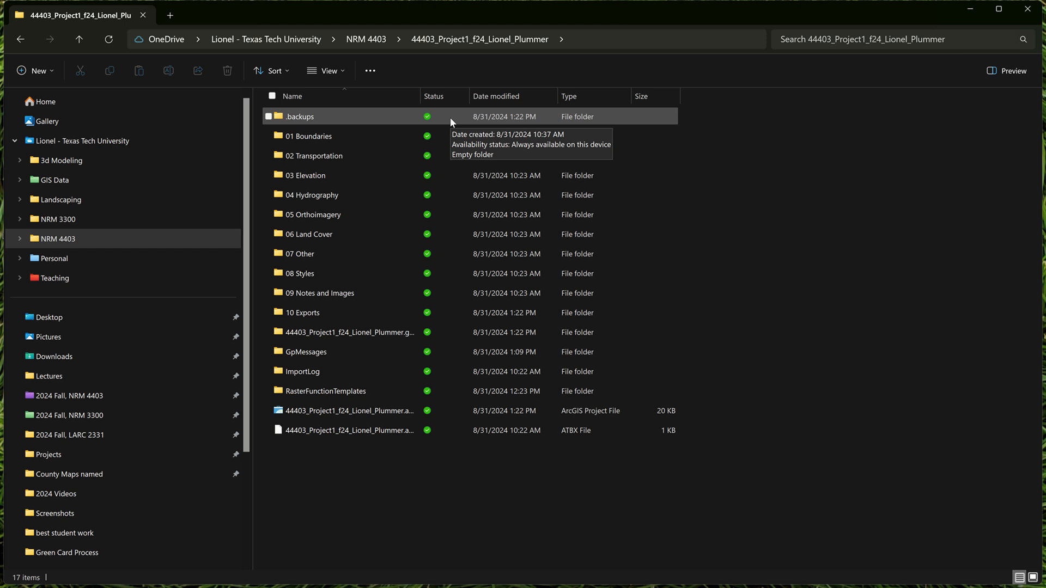
pyautogui.click(1031, 9)
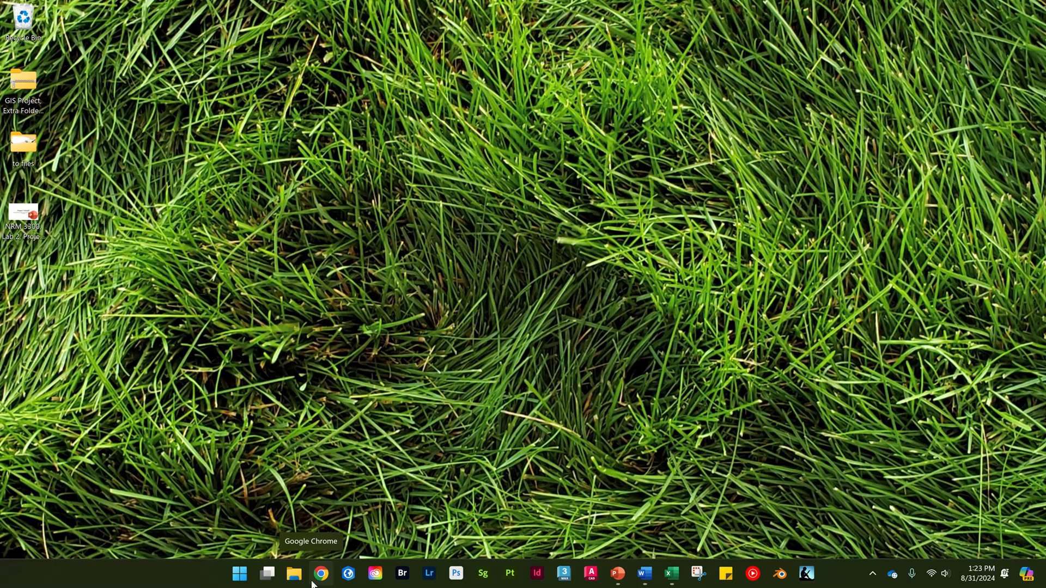
pyautogui.click(293, 581)
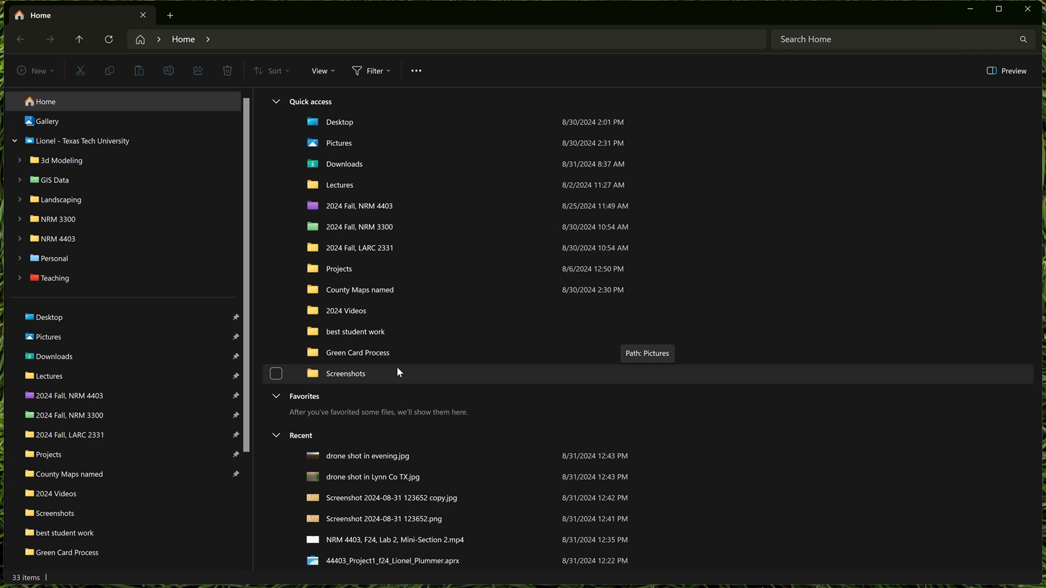
pyautogui.moveTo(544, 6)
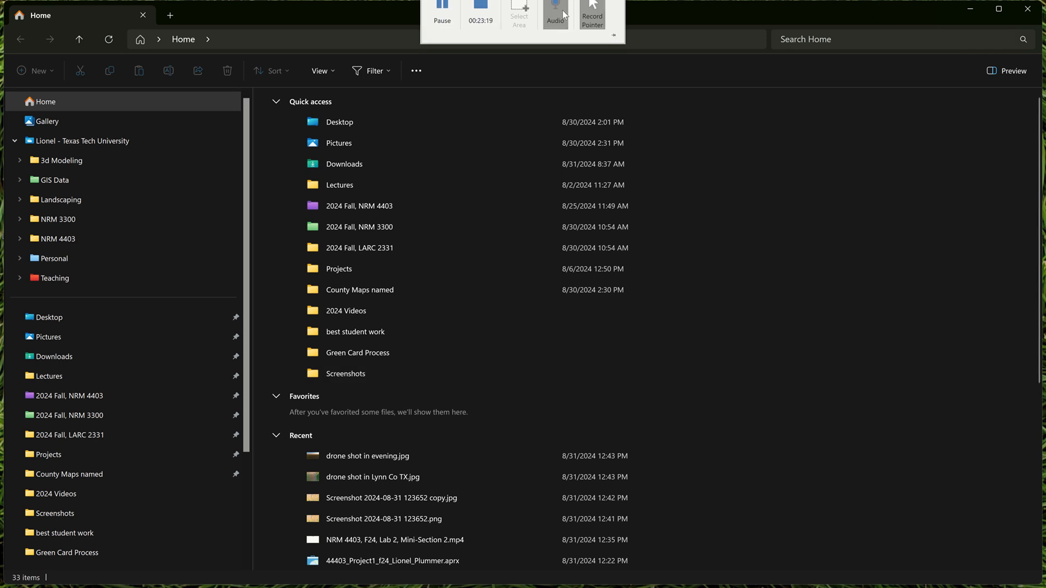